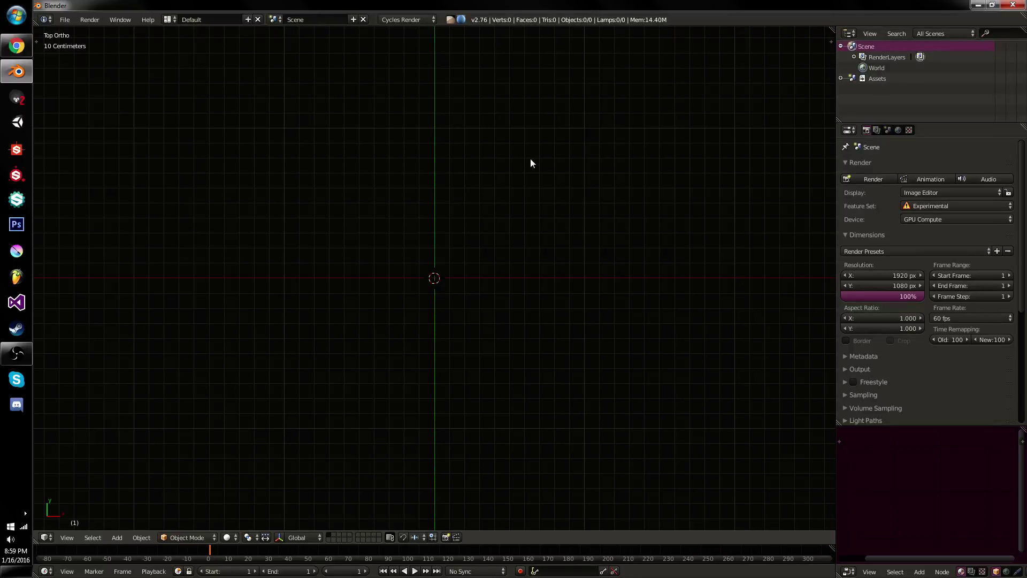
Add a mesh circle and scale its four diagonal vertices inward to form corner notches
key(shift+a)
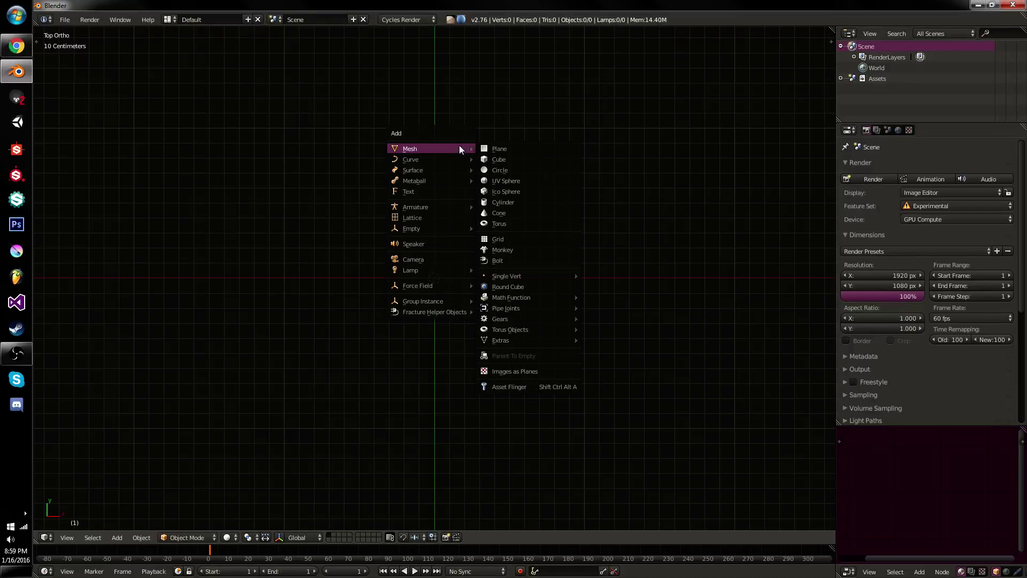
click(508, 170)
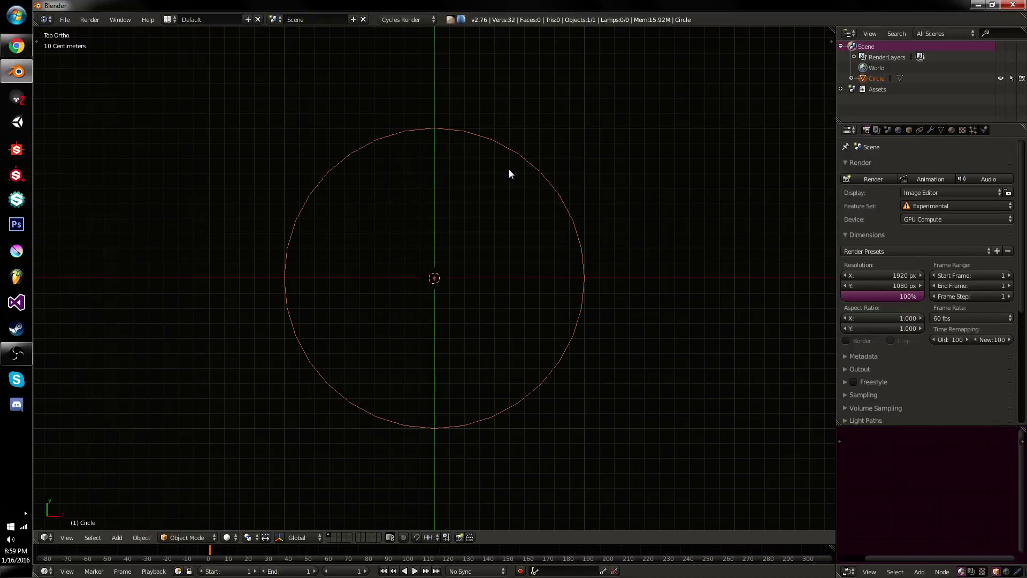
key(Tab)
key(a)
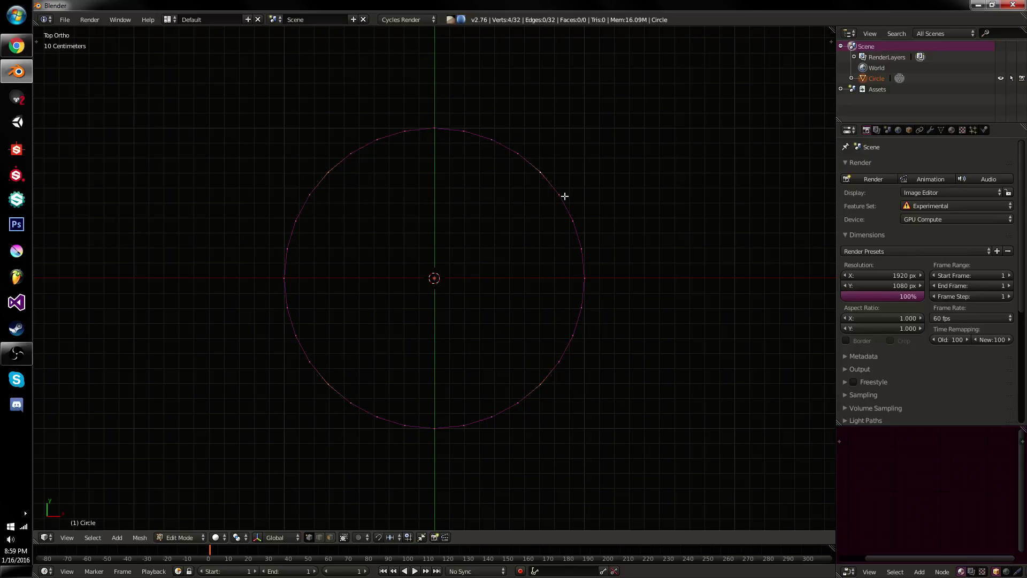
key(s)
click(582, 242)
Round the four inner notch corners with a multi-segment vertex bevel and select the whole profile
key(ctrl+shift+b)
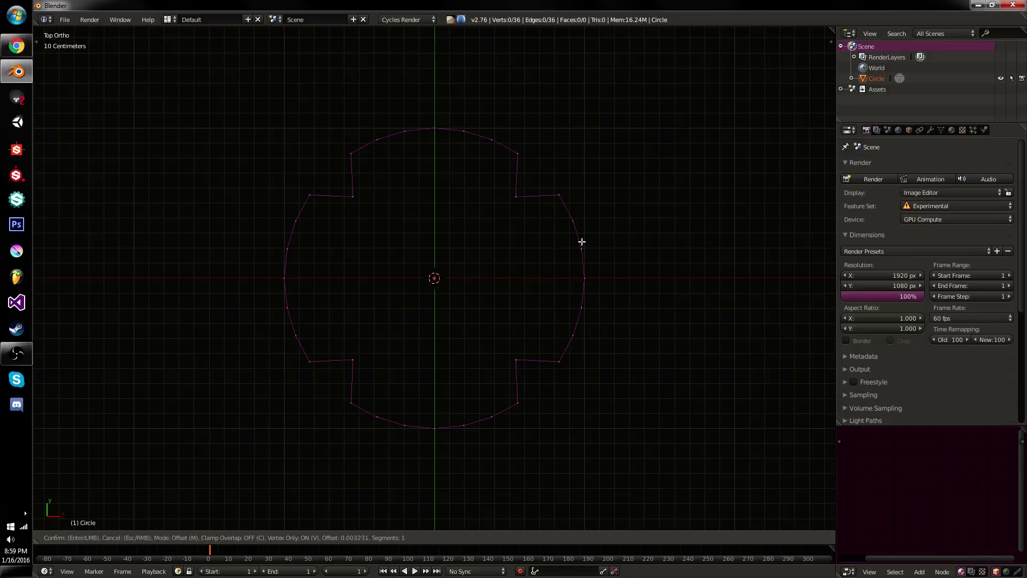
scroll(596, 240, up, 1)
click(490, 278)
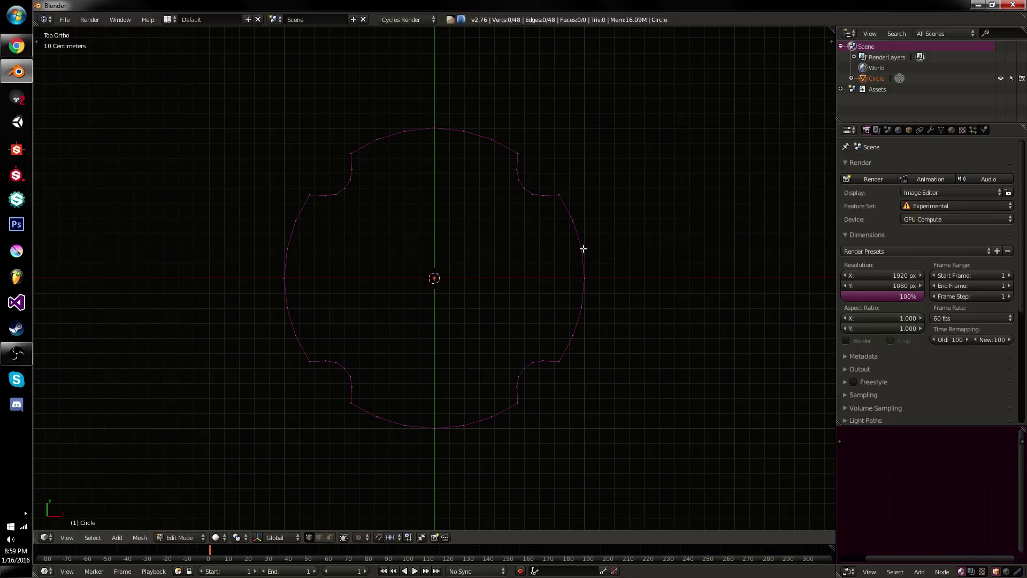
key(t)
drag(89, 518, 70, 518)
key(a)
key(t)
Duplicate the notched profile, rotate the copy freely and place it above the original
middle_drag(516, 395, 422, 319)
key(shift+d)
click(601, 114)
key(r)
key(r)
click(639, 69)
scroll(616, 126, down, 3)
key(g)
click(580, 146)
Select both profile loops and connect them with Bridge Edge Loops
key(a)
key(a)
key(w)
click(558, 205)
middle_drag(548, 210, 508, 297)
key(ctrl+z)
key(space)
text(Bridge Edge Loops)
key(BackSpace)
key(BackSpace)
key(BackSpace)
key(BackSpace)
key(BackSpace)
key(BackSpace)
key(BackSpace)
key(BackSpace)
key(BackSpace)
key(BackSpace)
key(BackSpace)
key(BackSpace)
key(BackSpace)
key(BackSpace)
key(Return)
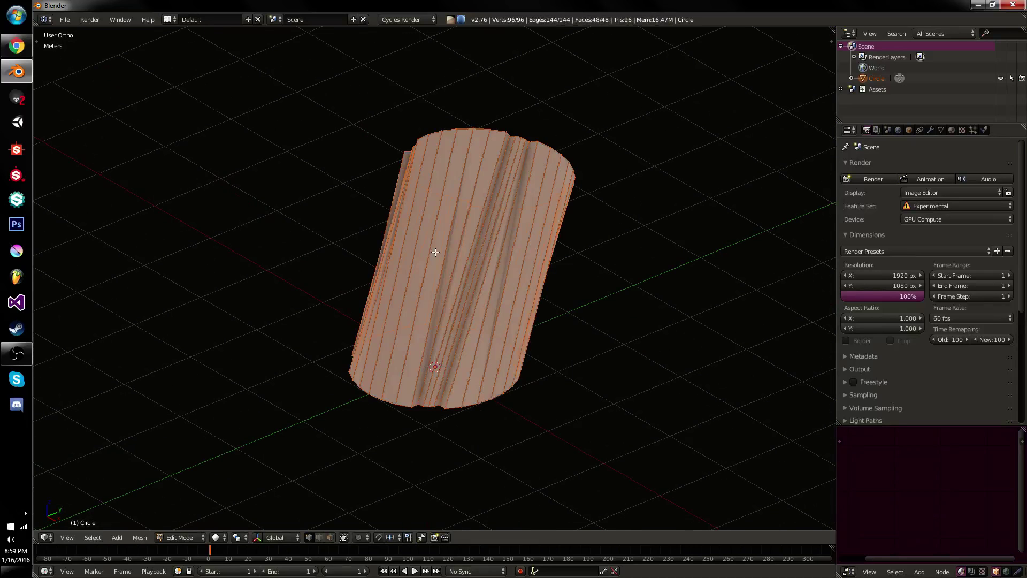
Try the Open Loop and Closed Loop options for connecting the two loops, and undo the bridge
key(t)
scroll(85, 474, down, 2)
scroll(84, 472, up, 2)
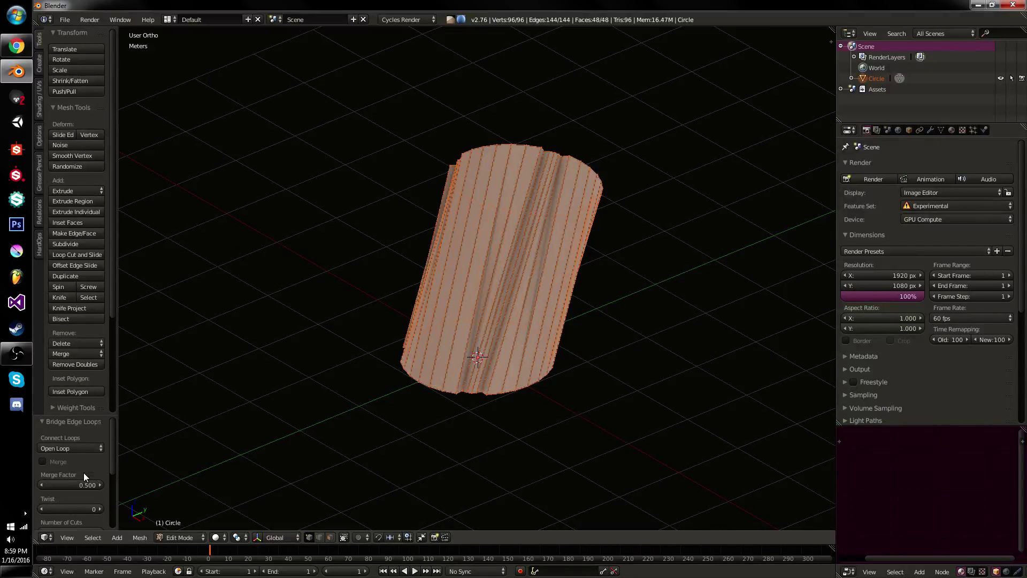
click(82, 448)
click(78, 435)
middle_drag(602, 360, 434, 353)
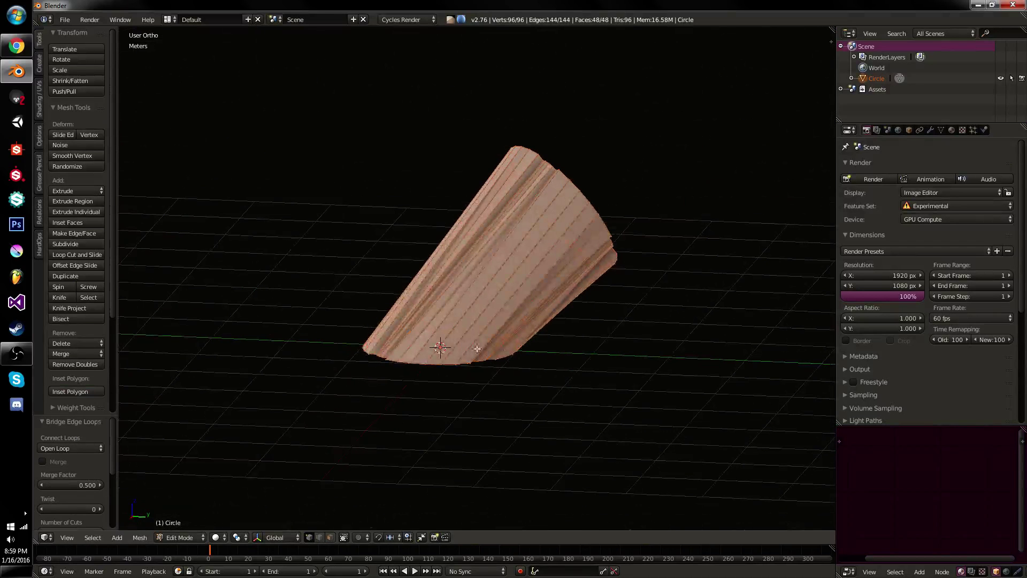
click(80, 448)
click(81, 422)
middle_drag(512, 370, 464, 348)
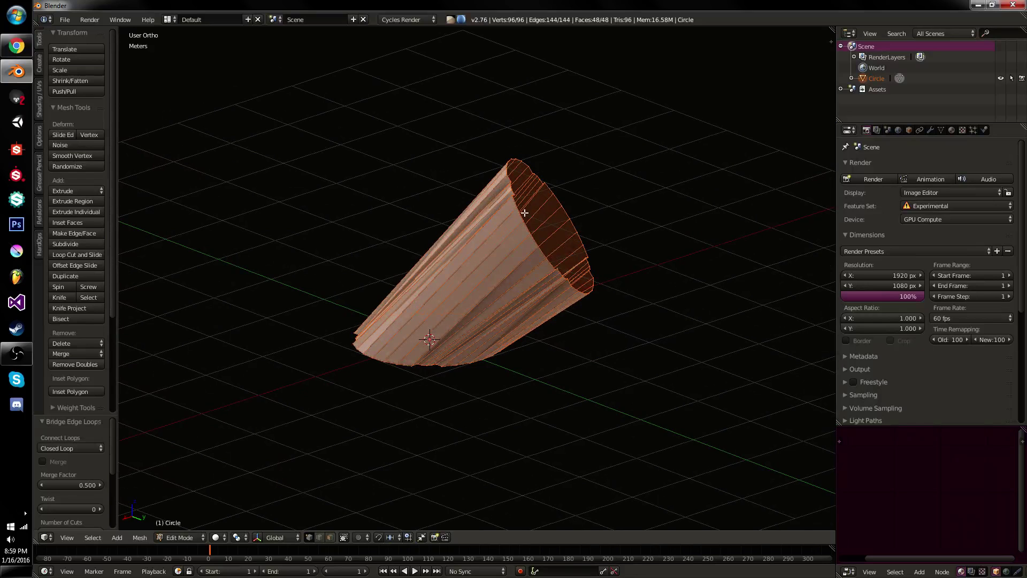
key(ctrl+z)
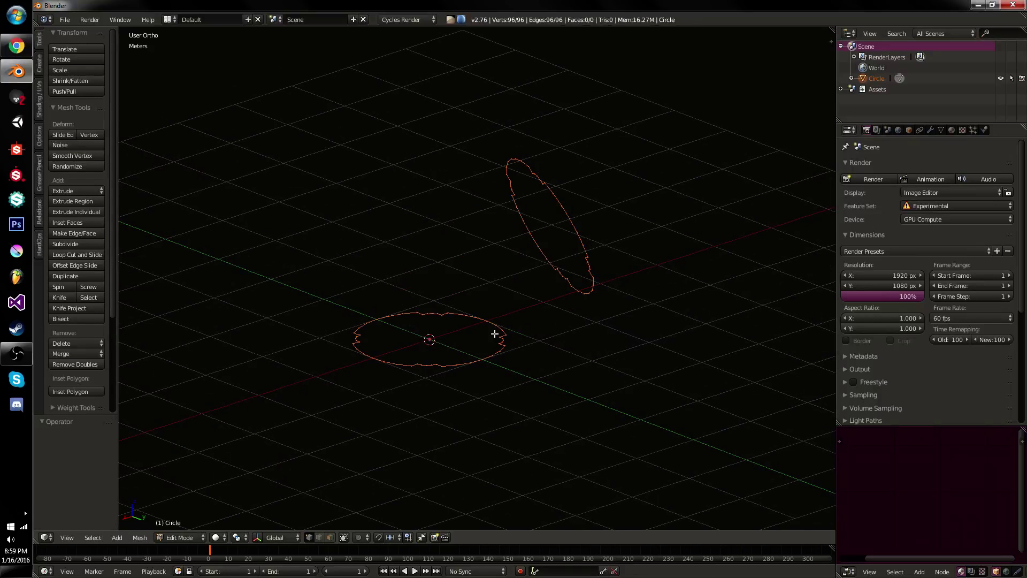
Duplicate the upper tilted profile loop, rotate the copy and move it onward along a curved path
alt+right_click(556, 273)
middle_drag(557, 273, 577, 262)
key(shift+d)
click(689, 256)
key(r)
click(610, 298)
key(g)
click(624, 321)
Duplicate the profile loop twice more, placing and rotating each copy to continue the curve back beneath the original
key(shift+d)
click(645, 408)
key(r)
click(565, 386)
key(shift+d)
click(580, 389)
key(r)
click(571, 453)
Select all five profile loops and bridge them with Connect Loops set to Closed Loop
key(a)
key(a)
key(w)
click(613, 348)
middle_drag(592, 339, 360, 392)
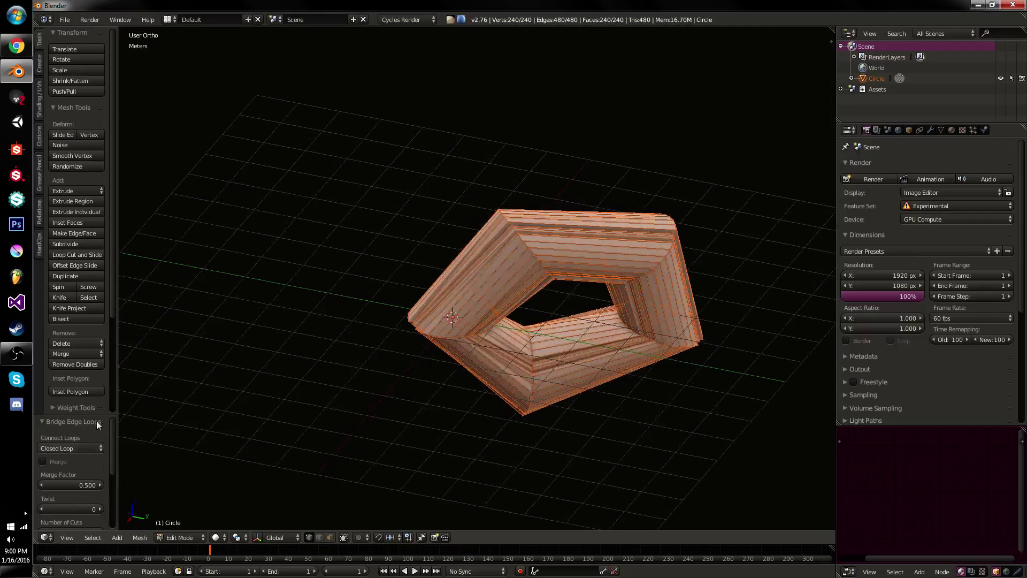
click(75, 447)
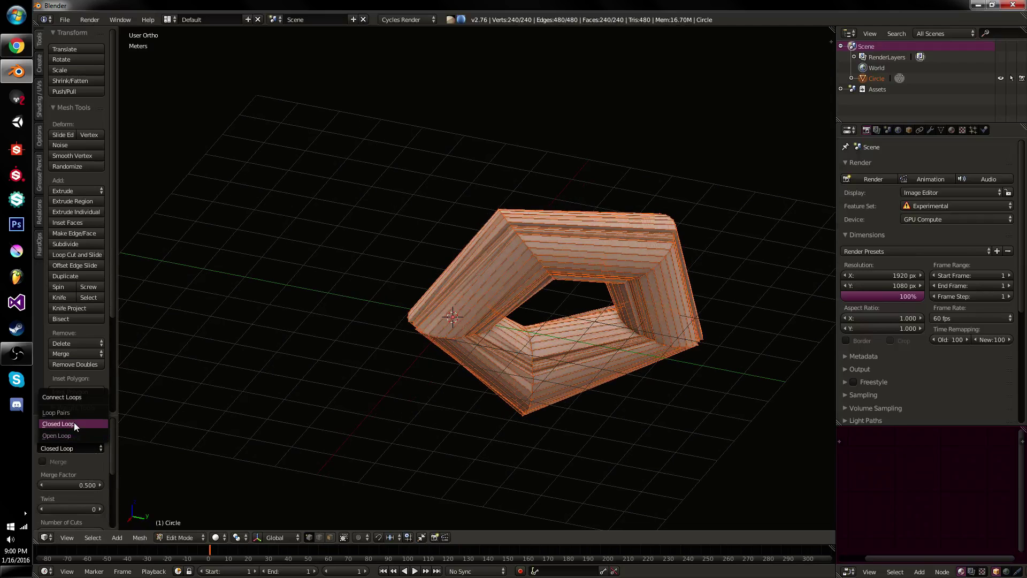
click(73, 423)
Try the Open Loop and Loop Pairs options on the five-loop bridge, and undo the bridge
click(69, 446)
click(69, 436)
middle_drag(546, 407, 685, 304)
click(85, 446)
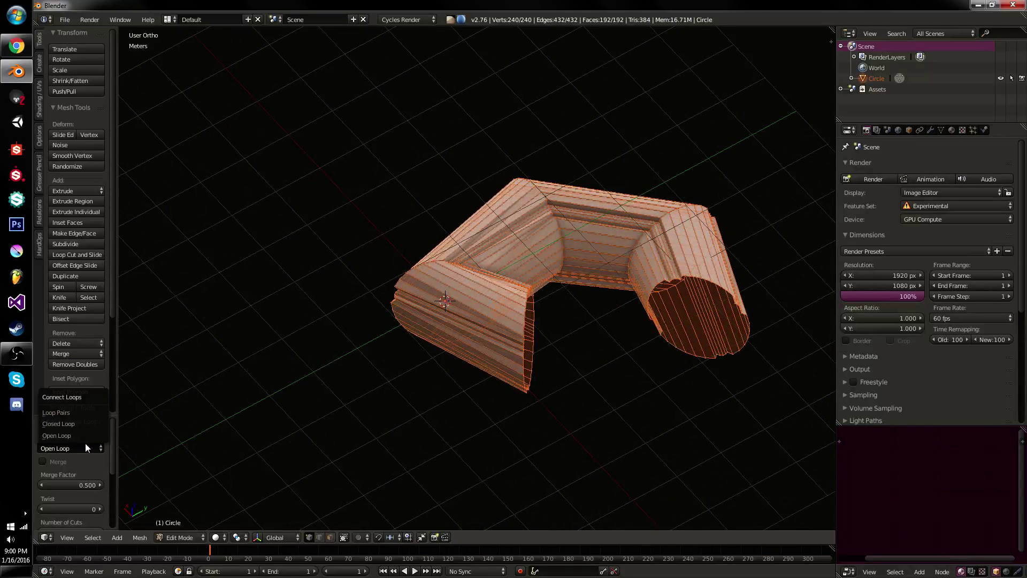
click(81, 412)
middle_drag(578, 337, 619, 325)
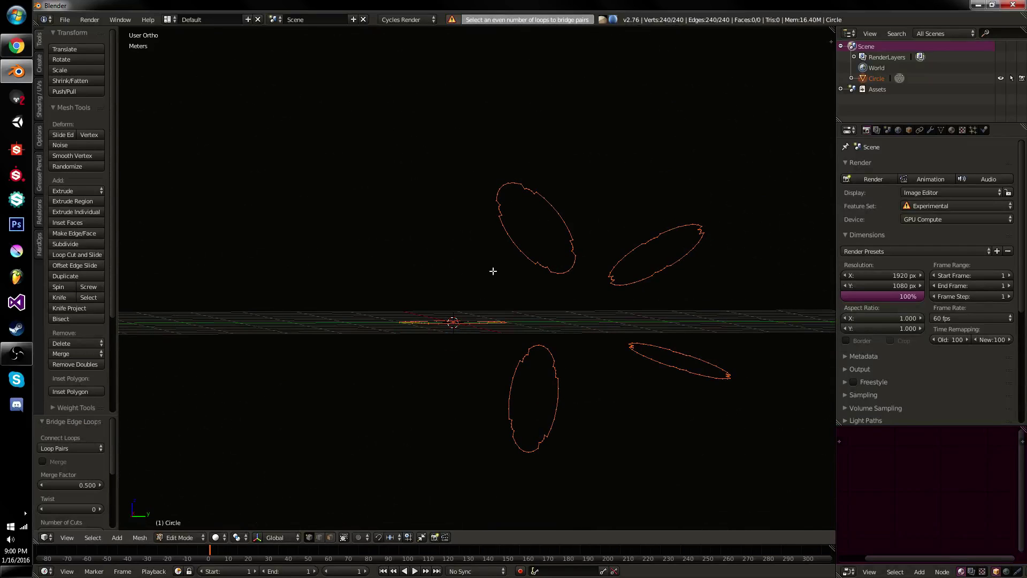
key(ctrl+z)
key(ctrl+z)
Duplicate the lowest profile loop, then rotate and move the copy into the gap beside it as a sixth loop
ctrl+scroll(564, 396, up, 1)
key(l)
middle_drag(585, 392, 562, 403)
key(shift+d)
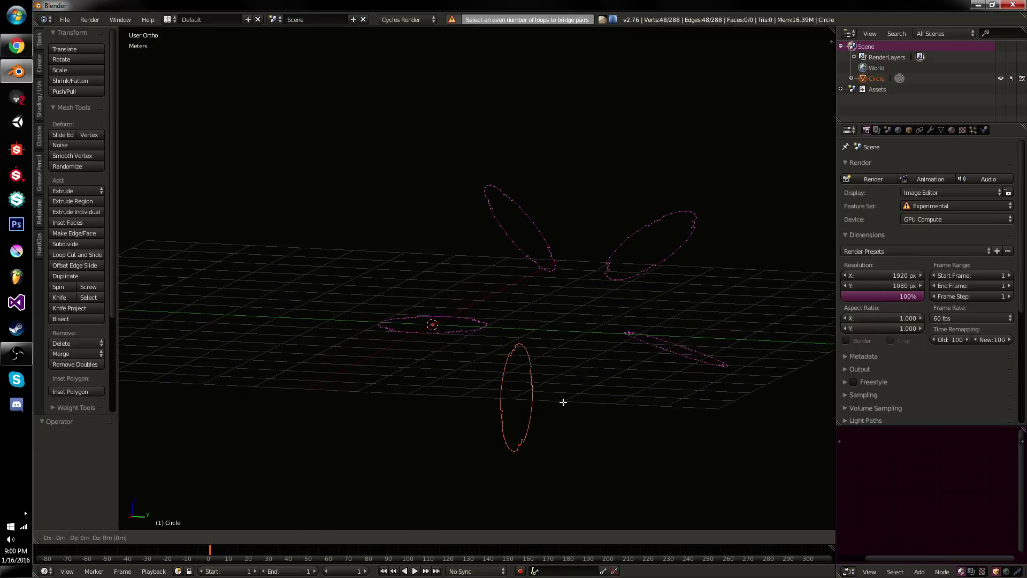
click(635, 406)
key(r)
click(637, 381)
key(g)
click(665, 377)
Select all six profile loops and bridge them with Connect Loops set to Loop Pairs
key(a)
key(a)
key(w)
click(665, 373)
middle_drag(679, 349, 412, 314)
middle_drag(524, 344, 644, 383)
scroll(100, 485, down, 3)
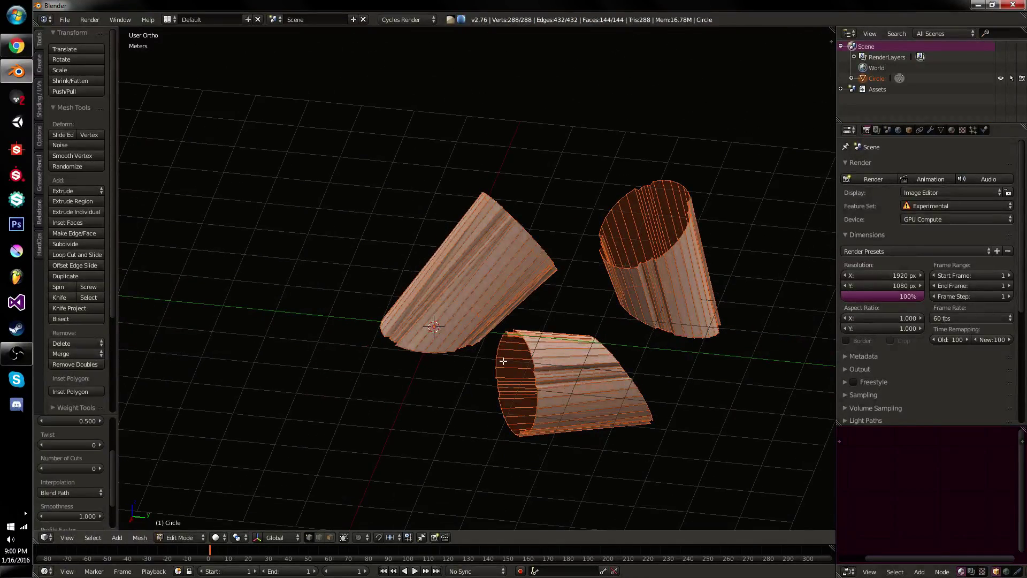
Undo and restore the six-loop bridge, and set its Connect Loops option to Open Loop
key(ctrl+z)
key(ctrl+z)
key(ctrl+z)
key(ctrl+z)
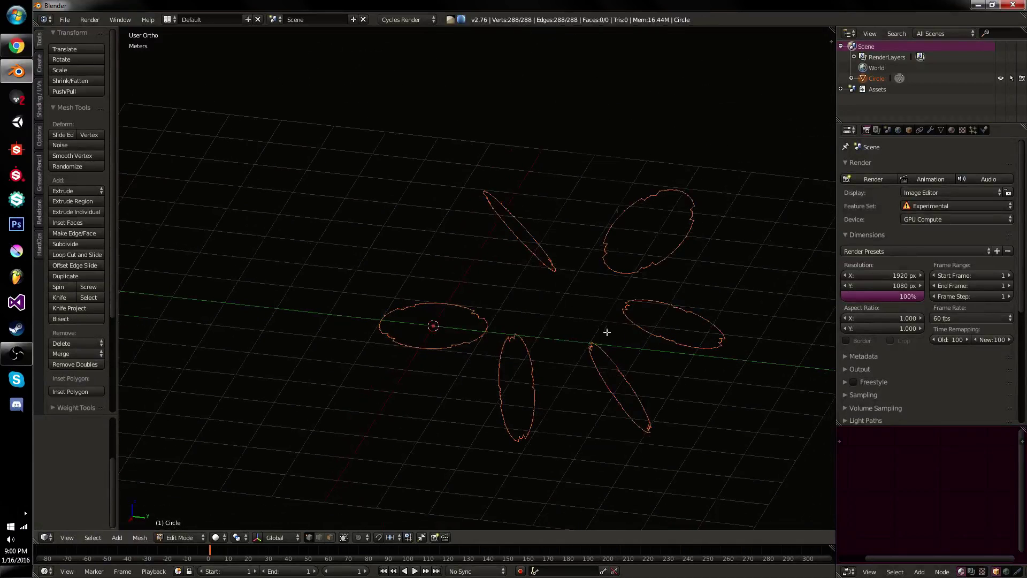
key(ctrl+shift+z)
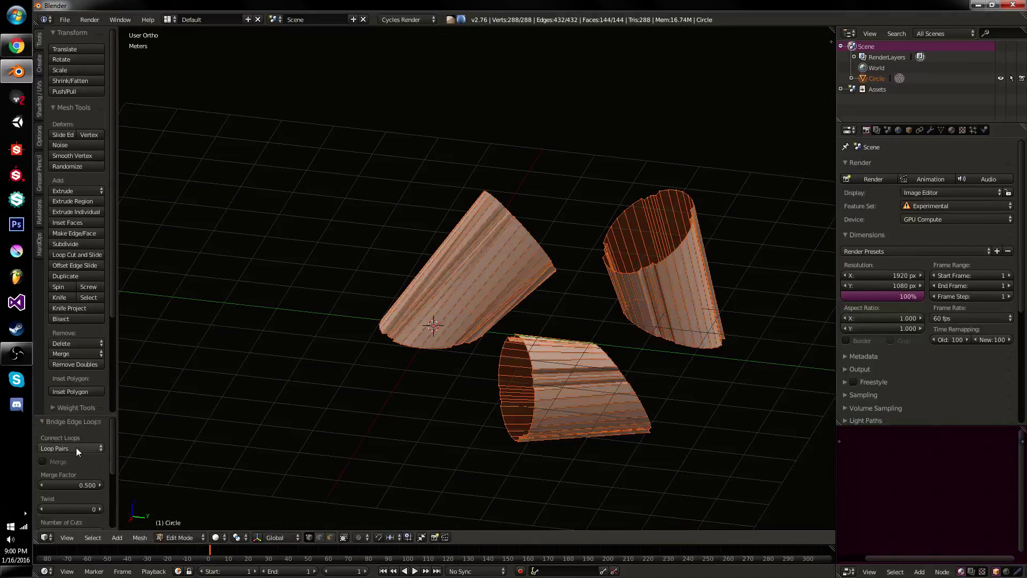
click(76, 447)
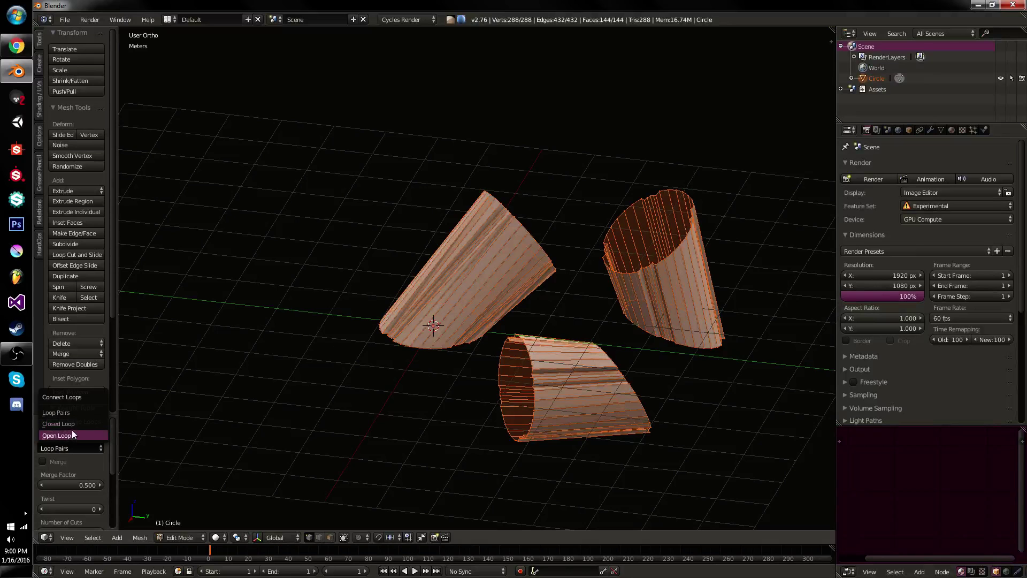
click(70, 434)
middle_drag(513, 400, 653, 385)
middle_drag(345, 432, 434, 427)
middle_drag(570, 321, 504, 368)
Turn the bridge's Merge option on and off again
scroll(88, 474, down, 3)
scroll(88, 474, up, 2)
click(43, 440)
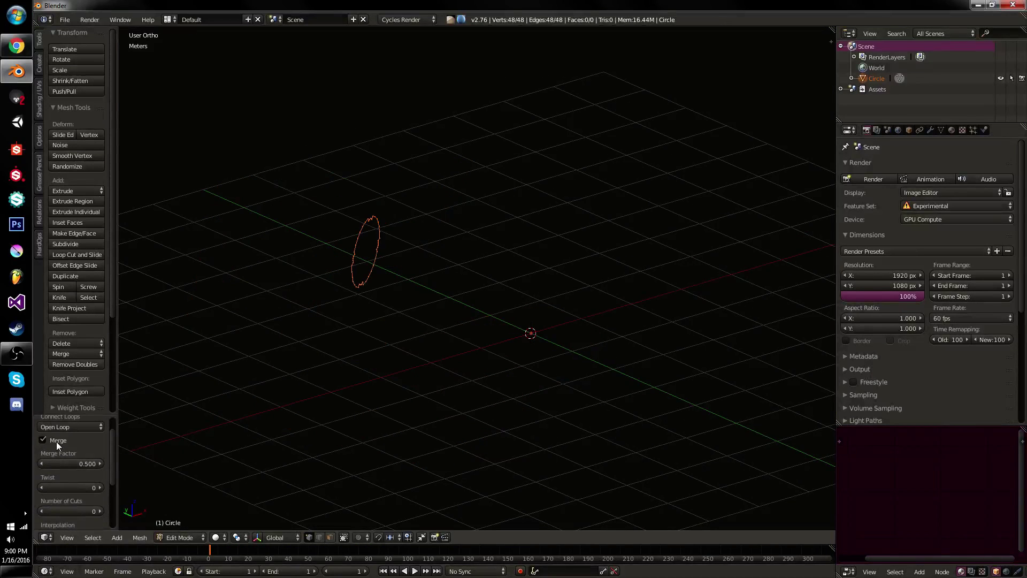
click(56, 442)
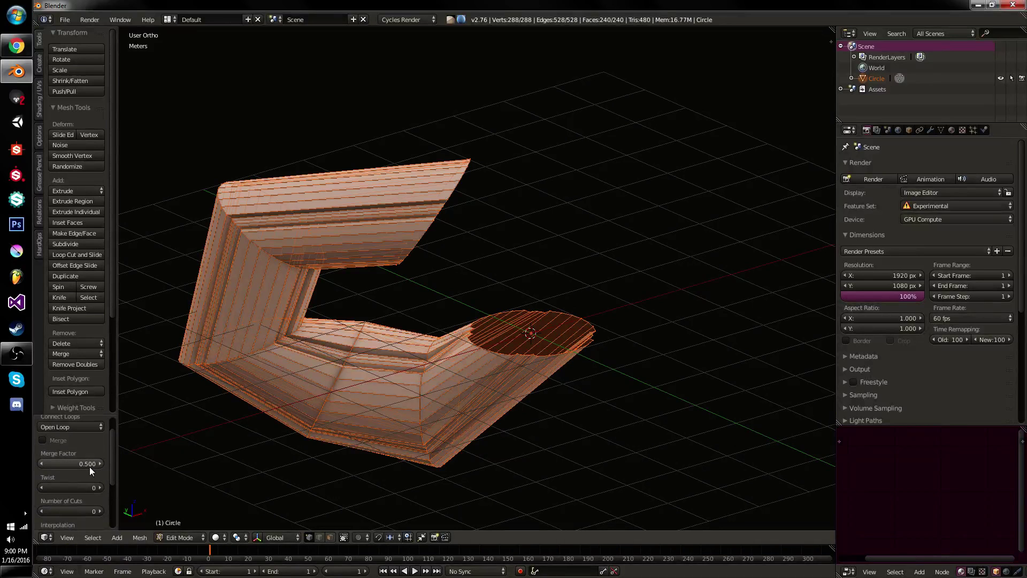
Set the bridge's Twist to 4 and inspect the twisted faces near the open ends
scroll(89, 466, down, 1)
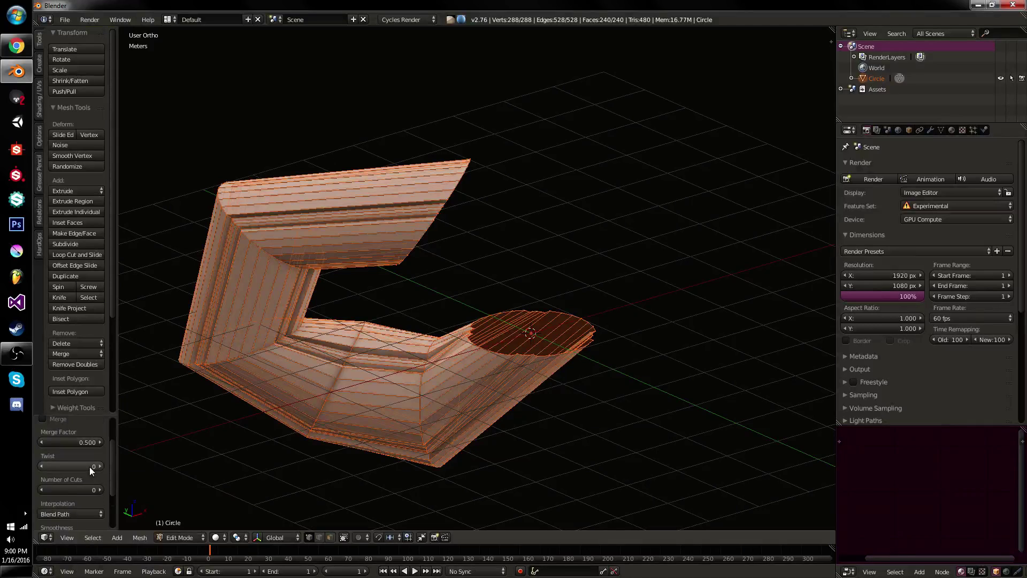
scroll(89, 466, down, 1)
drag(85, 449, 93, 448)
click(100, 445)
click(100, 444)
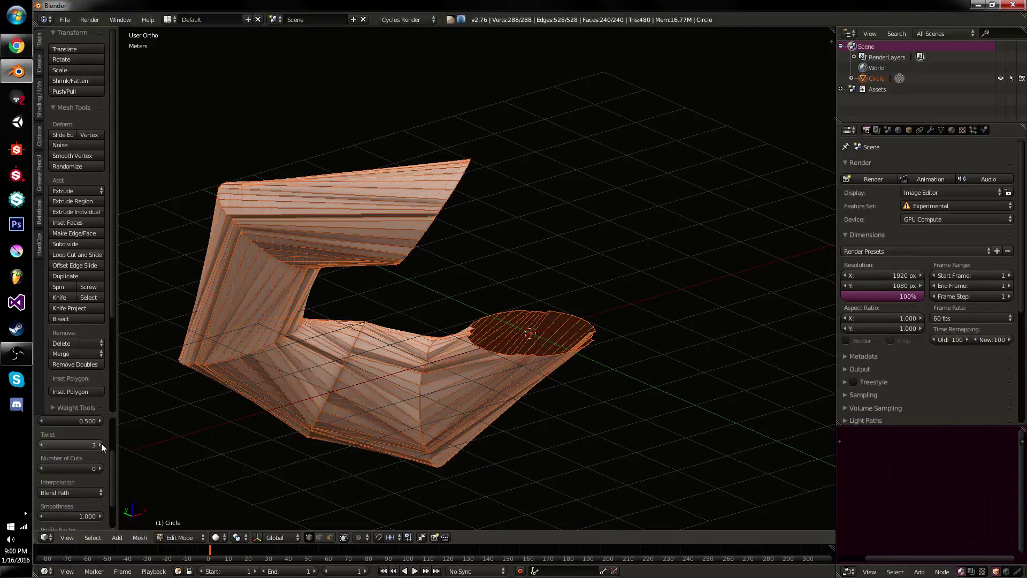
click(100, 444)
scroll(418, 414, up, 3)
middle_drag(418, 414, 504, 448)
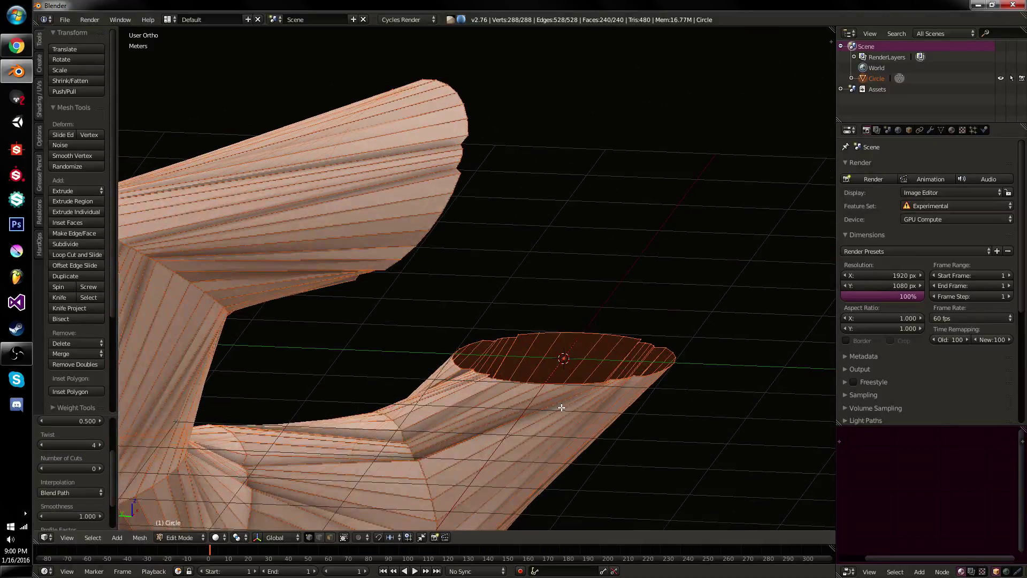
middle_drag(561, 408, 426, 443)
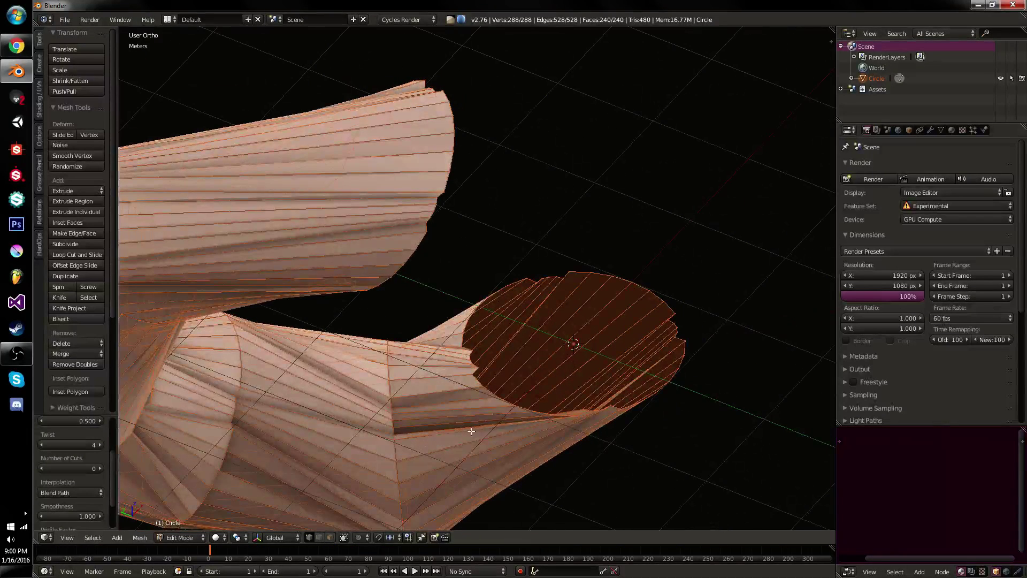
Return the bridge's Twist to 0 and inspect the straightened grooves
click(43, 443)
click(43, 443)
click(42, 443)
click(43, 443)
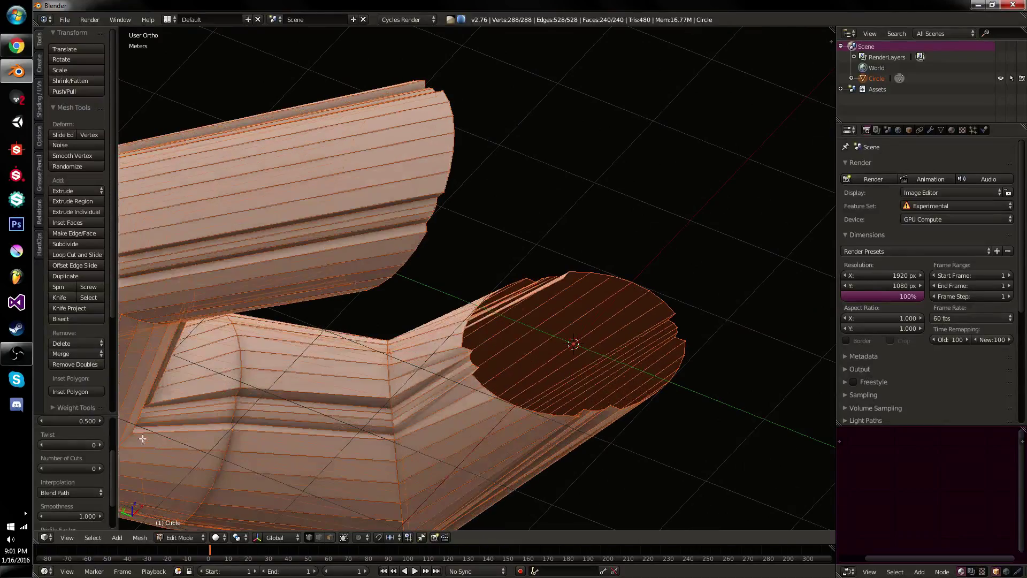
middle_drag(432, 440, 459, 416)
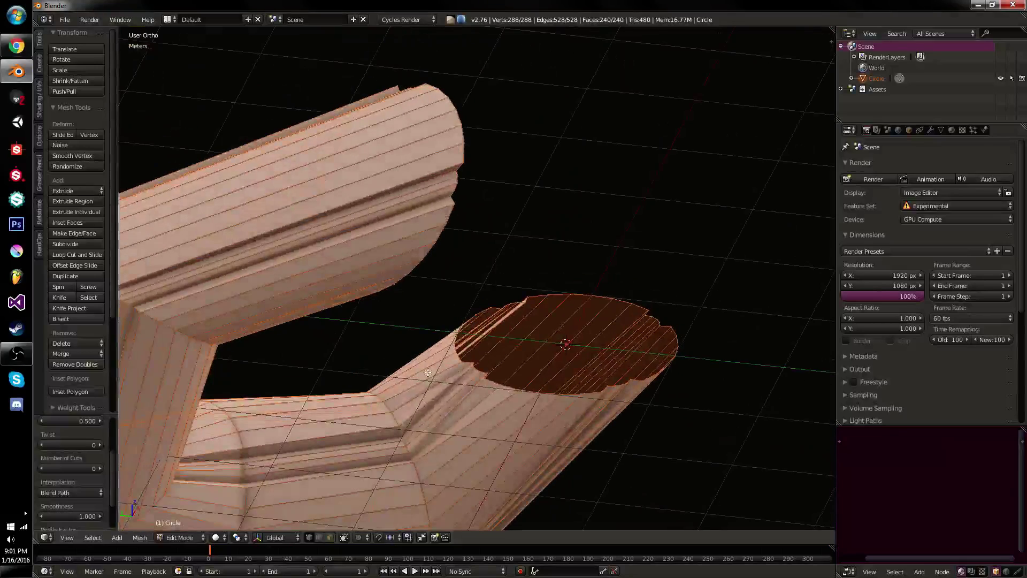
middle_drag(424, 370, 345, 395)
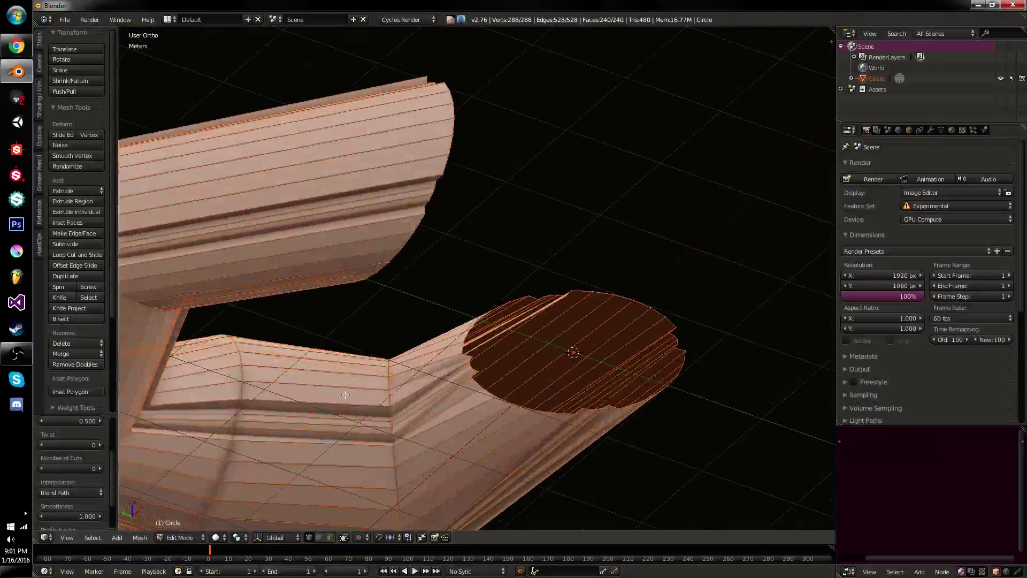
Set the bridge's Number of Cuts to 4 and view the curved tube from several sides
click(98, 469)
click(98, 469)
click(98, 468)
click(97, 468)
scroll(375, 321, down, 5)
mouse_move(375, 321)
middle_down()
mouse_move(417, 337)
mouse_move(385, 282)
mouse_move(372, 314)
mouse_move(307, 360)
mouse_move(376, 330)
middle_up()
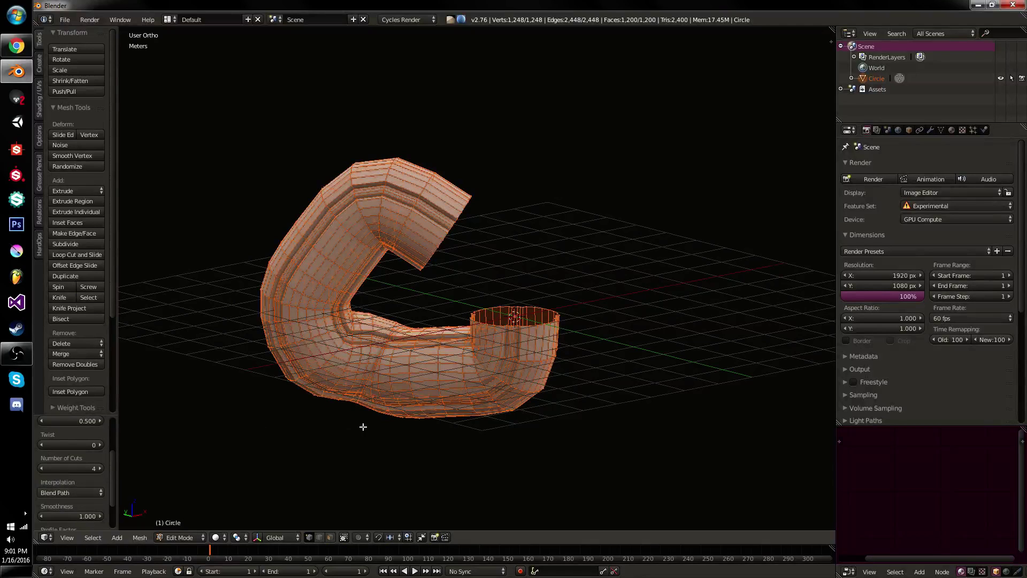
middle_drag(364, 427, 619, 445)
Set the bridge's Smoothness to 0.590 and its Interpolation to Blend Surface
scroll(91, 493, down, 1)
drag(91, 494, 81, 494)
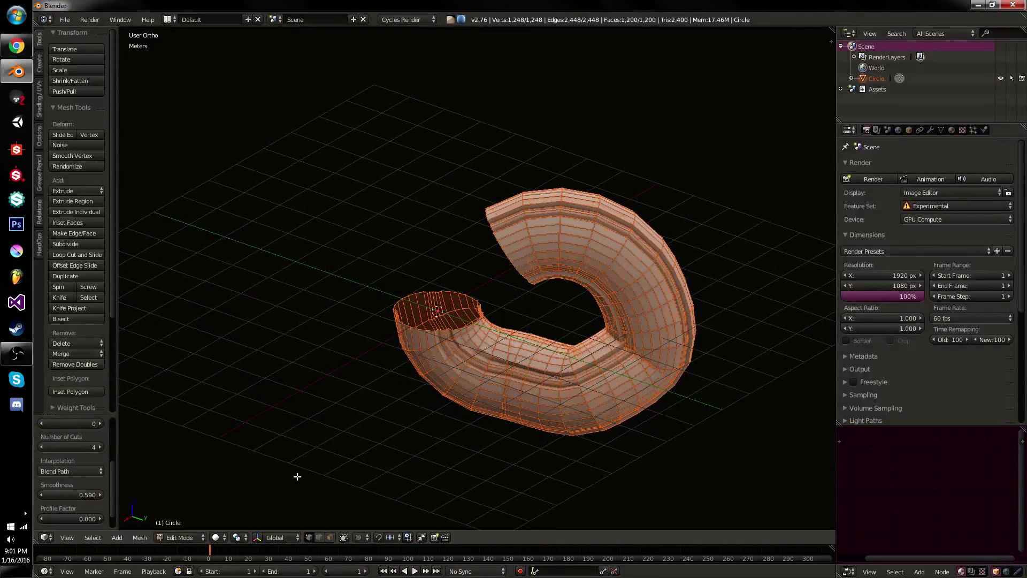
middle_drag(323, 470, 405, 444)
click(79, 470)
click(79, 436)
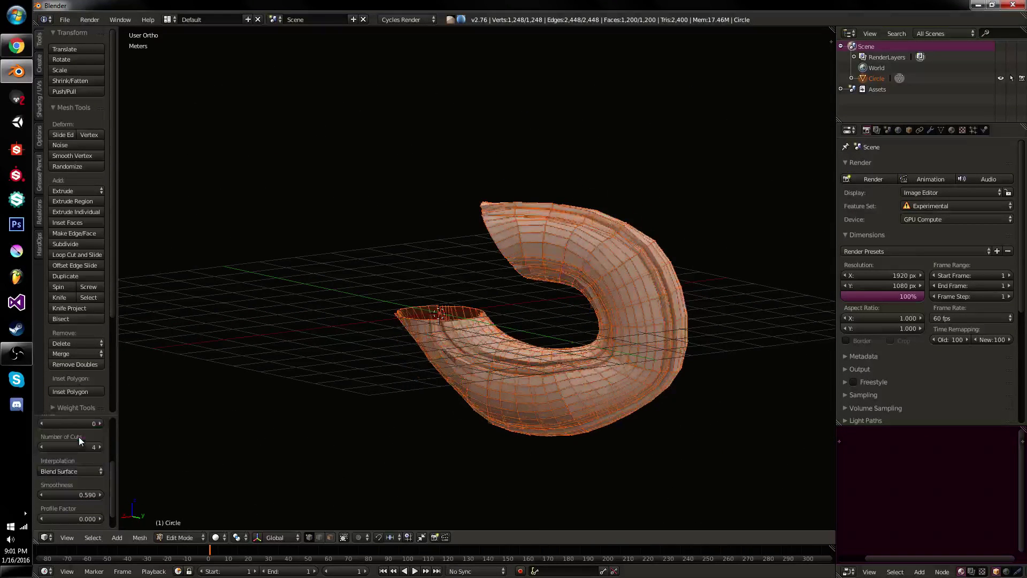
Set the bridge's Smoothness to 0.830 and inspect the tube's surface and open ends
drag(91, 495, 91, 495)
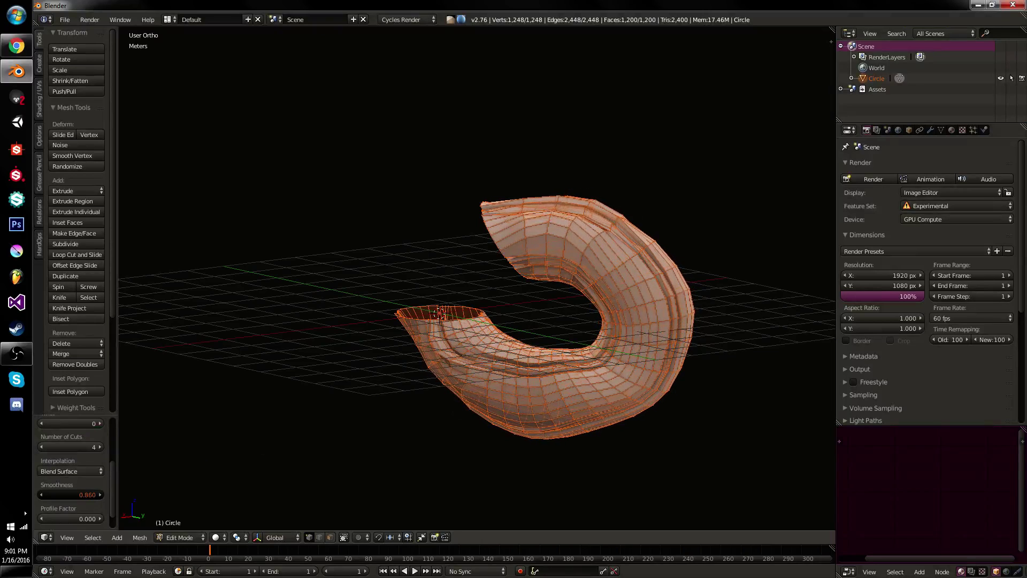
middle_drag(442, 396, 465, 478)
scroll(465, 478, up, 5)
middle_drag(690, 377, 547, 358)
scroll(664, 246, down, 3)
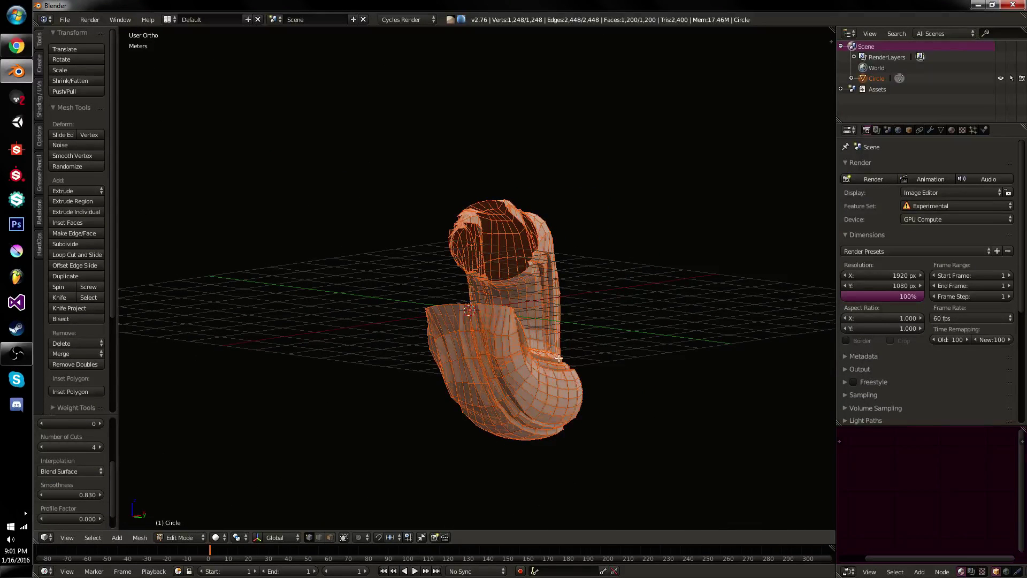
middle_drag(571, 361, 428, 415)
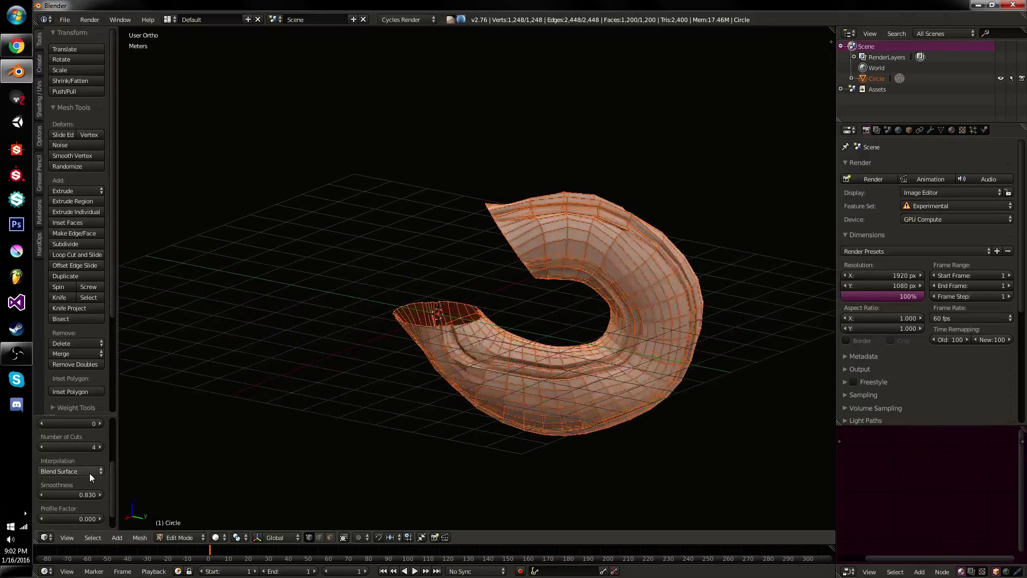
Set the bridge's Number of Cuts to 32
click(80, 448)
text(32)
key(Return)
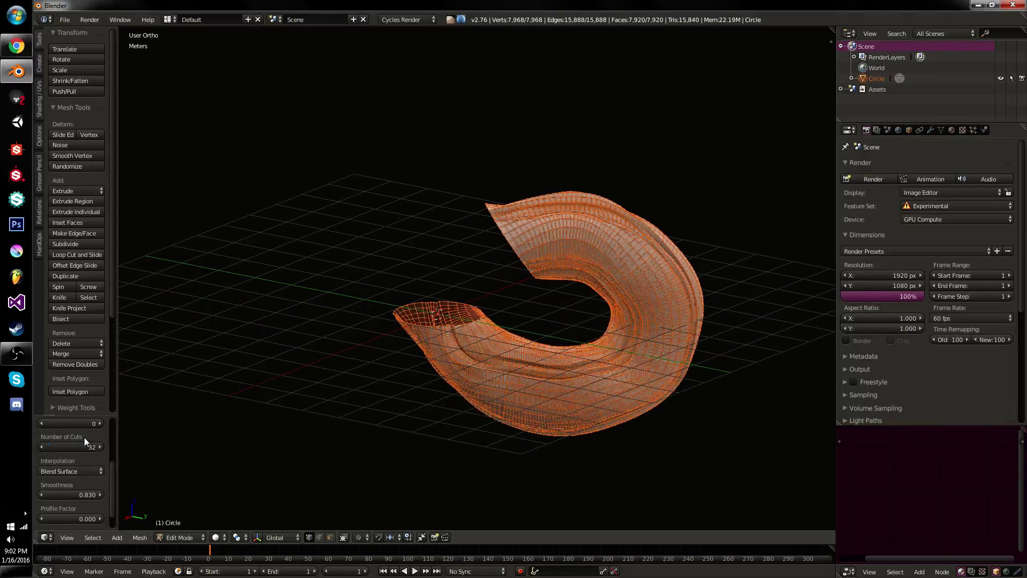
Reduce the bridge's Number of Cuts to 16 and finally to 12
click(84, 445)
click(80, 446)
text(15)
key(Return)
click(83, 443)
text(12)
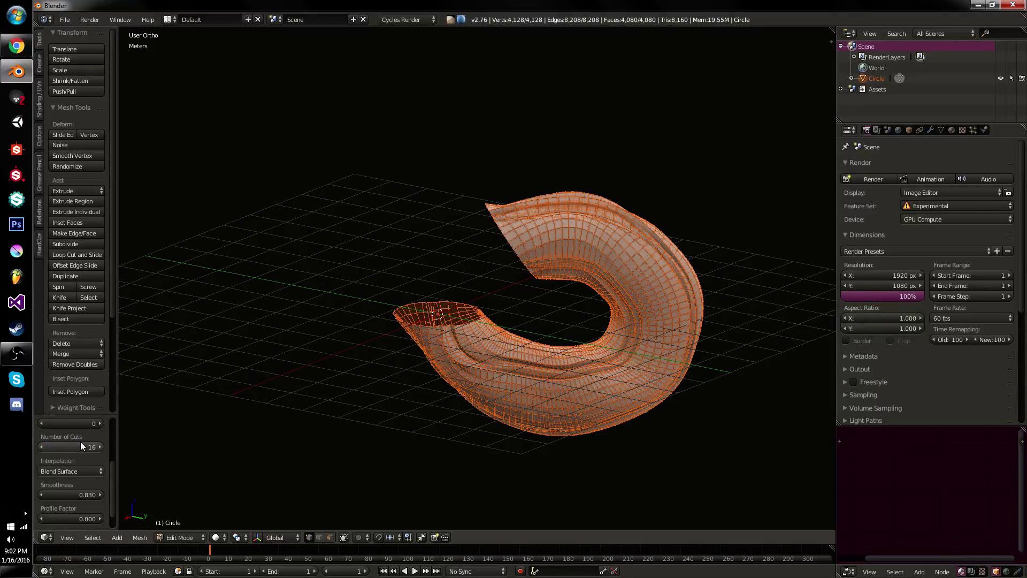
key(Return)
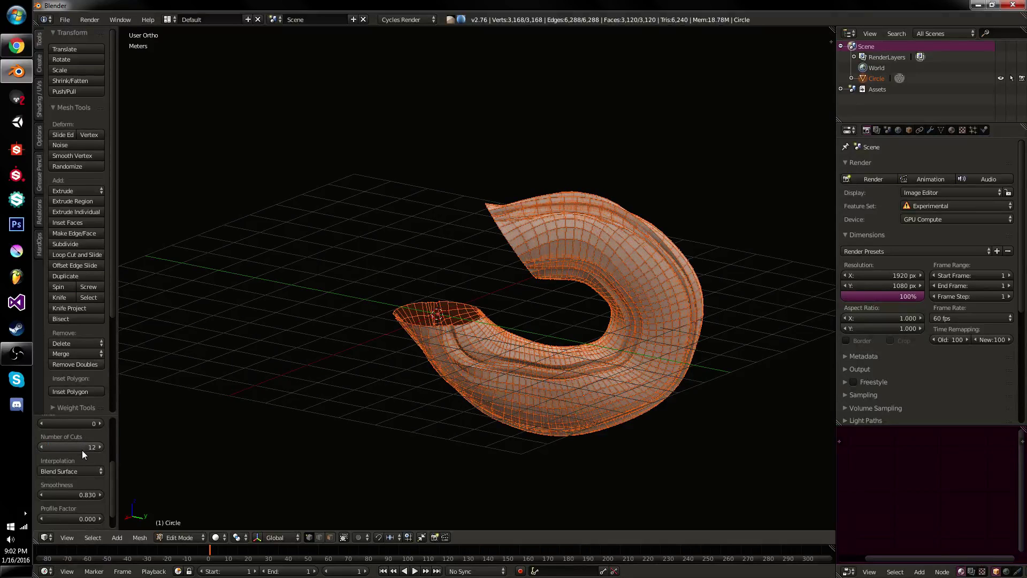
Set the bridge's Smoothness to 0.650 and its Interpolation to Linear, and inspect the tube from another angle
scroll(84, 453, down, 1)
mouse_move(83, 471)
mouse_down()
mouse_move(92, 471)
mouse_move(83, 473)
mouse_up()
click(83, 451)
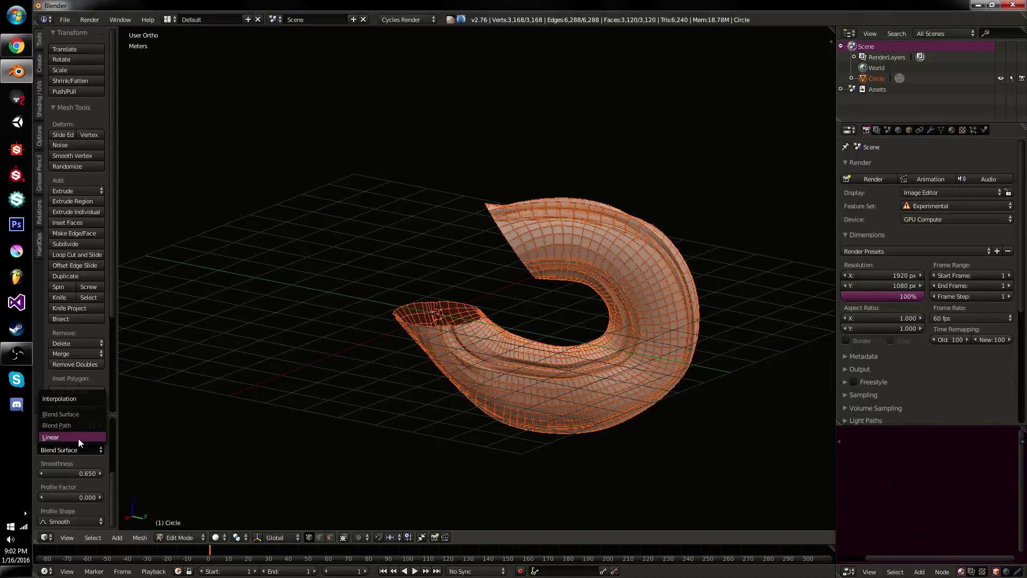
click(78, 438)
middle_drag(537, 376, 280, 412)
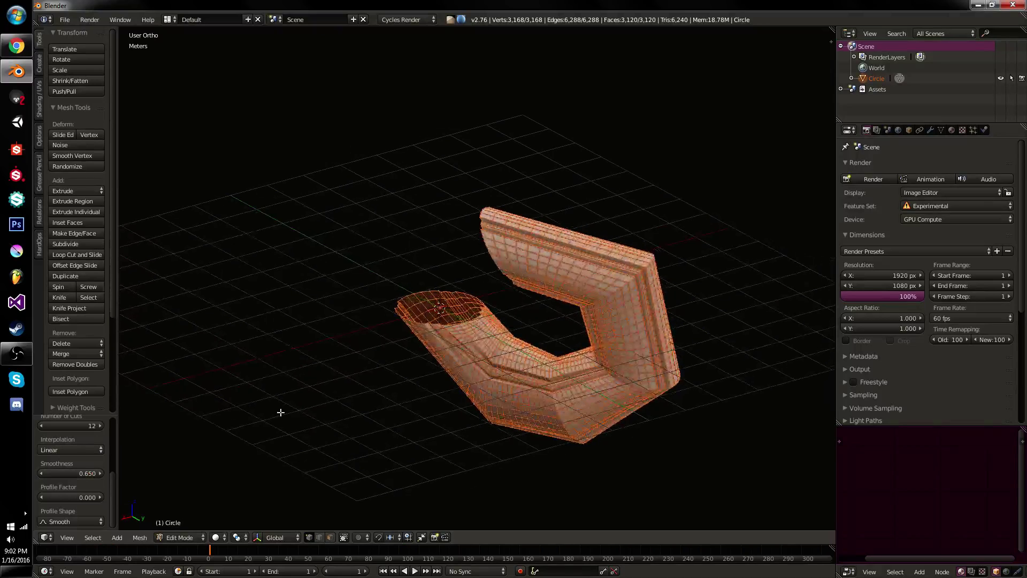
Set the bridge's Interpolation back to Blend Surface and its Profile Factor to -0.400, and view the tube from several sides
click(72, 448)
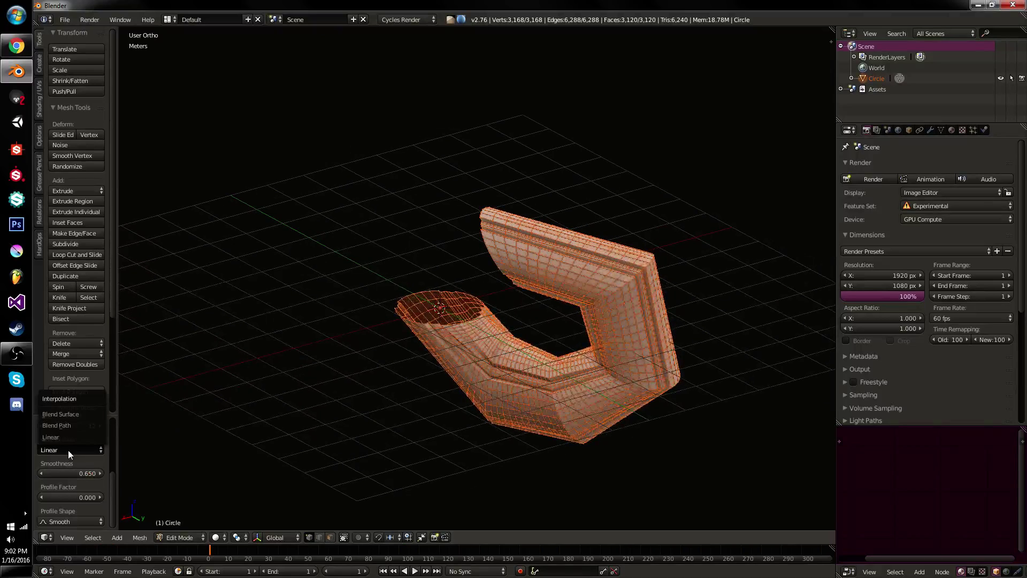
click(76, 415)
middle_drag(623, 428, 679, 406)
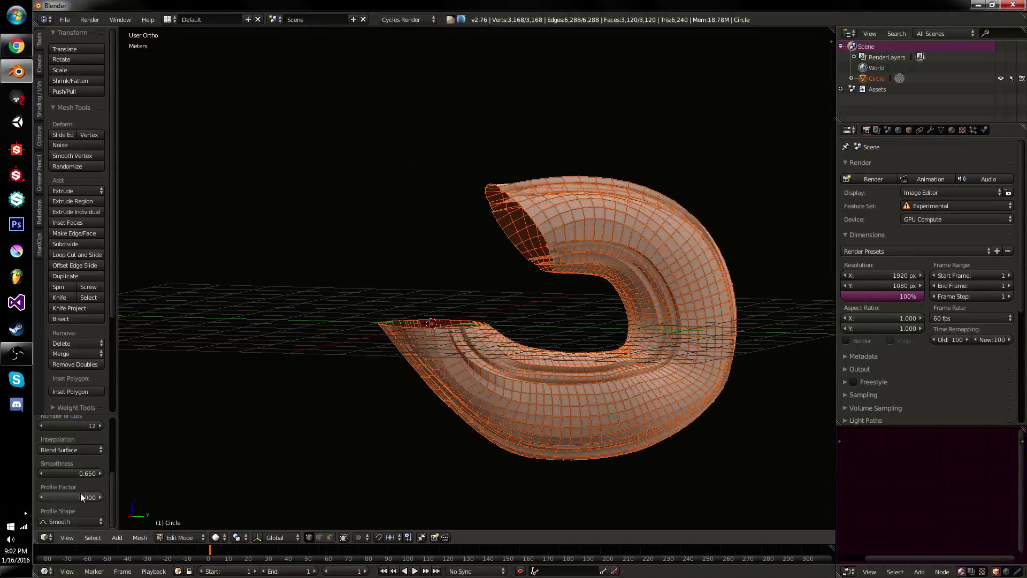
drag(81, 497, 101, 497)
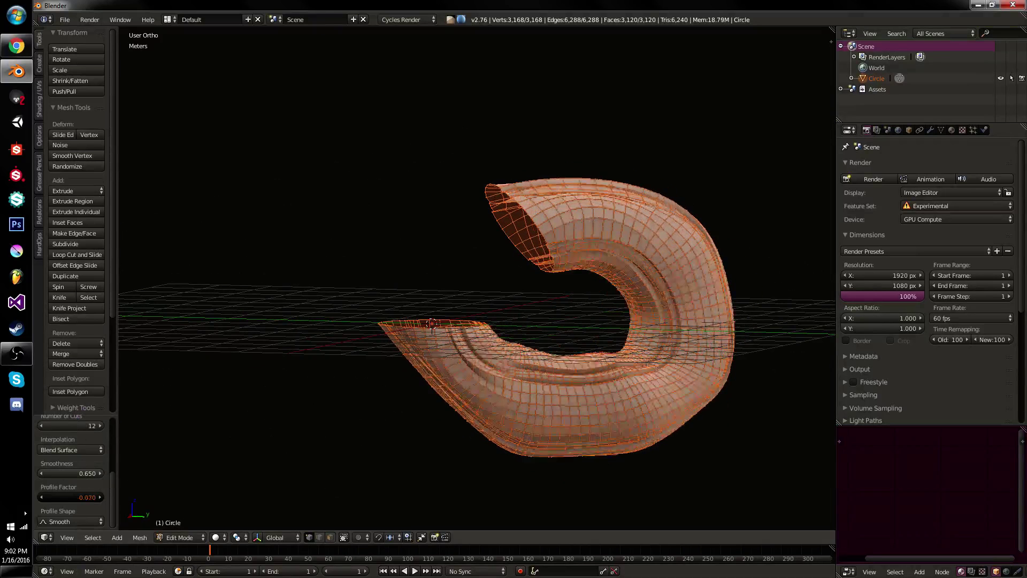
mouse_move(81, 497)
mouse_down()
mouse_move(91, 497)
mouse_move(80, 501)
mouse_up()
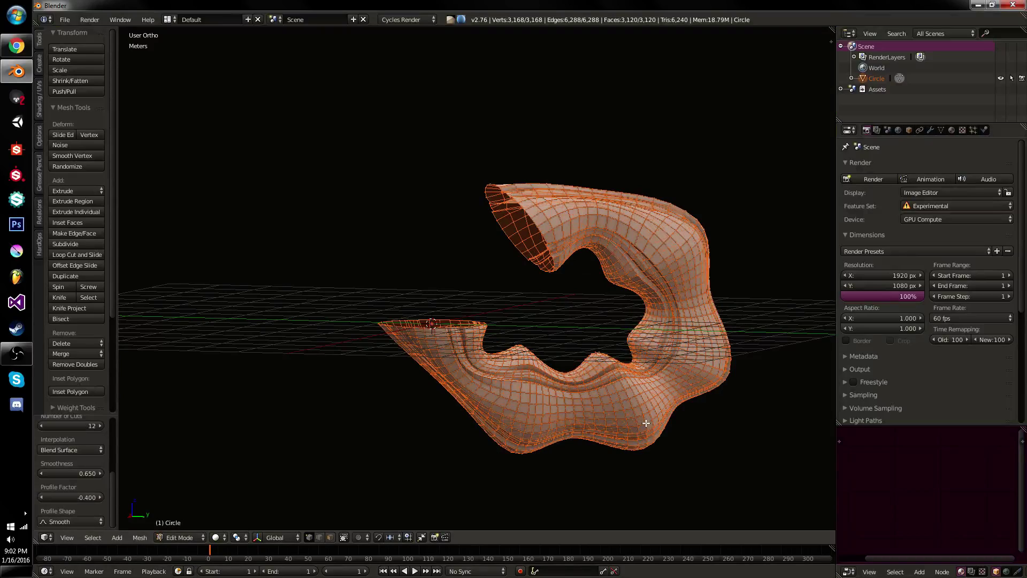
middle_drag(646, 424, 382, 470)
middle_drag(519, 318, 735, 344)
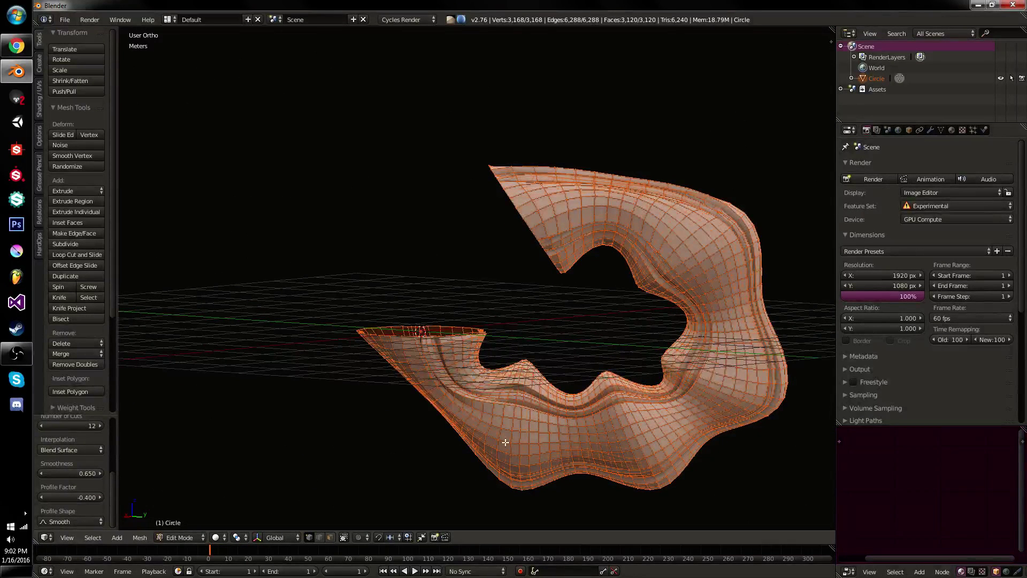
Set the bridge's Profile Shape to Inverse Square and inspect the tube's segments from several sides
click(84, 521)
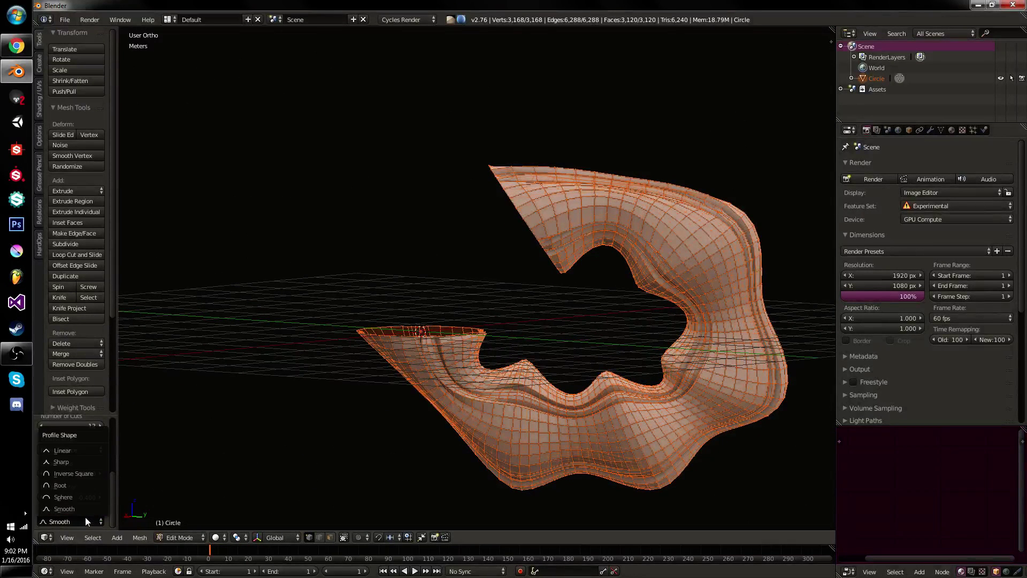
click(81, 476)
middle_drag(343, 407, 564, 374)
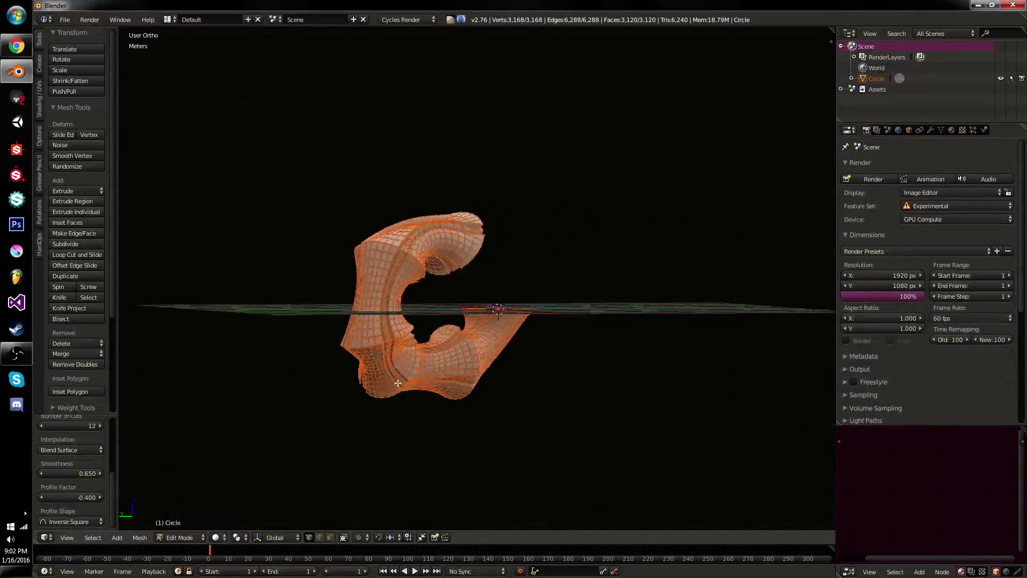
middle_drag(339, 416, 564, 305)
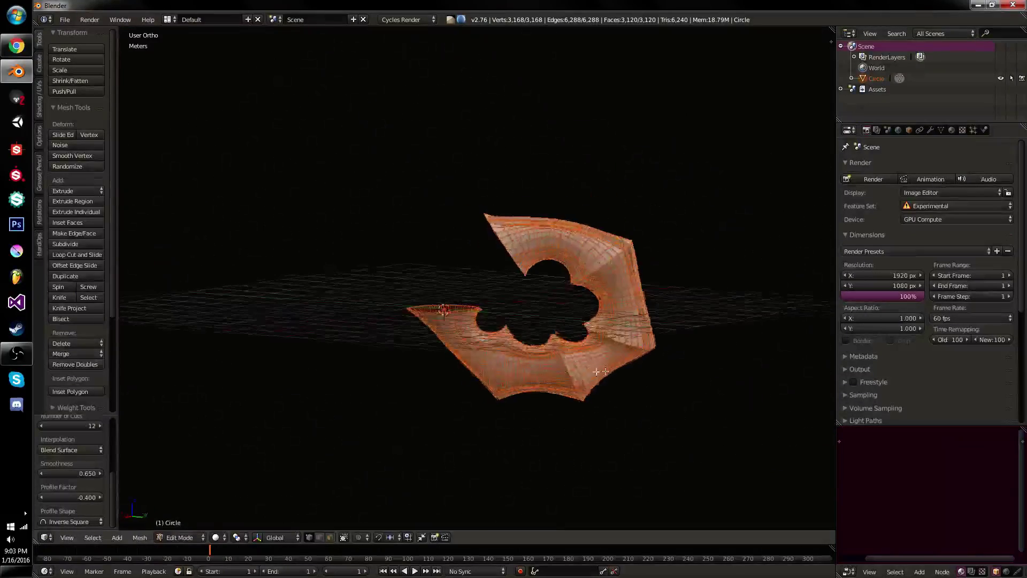
scroll(619, 357, up, 3)
mouse_move(605, 371)
middle_down()
mouse_move(619, 358)
mouse_move(610, 390)
middle_up()
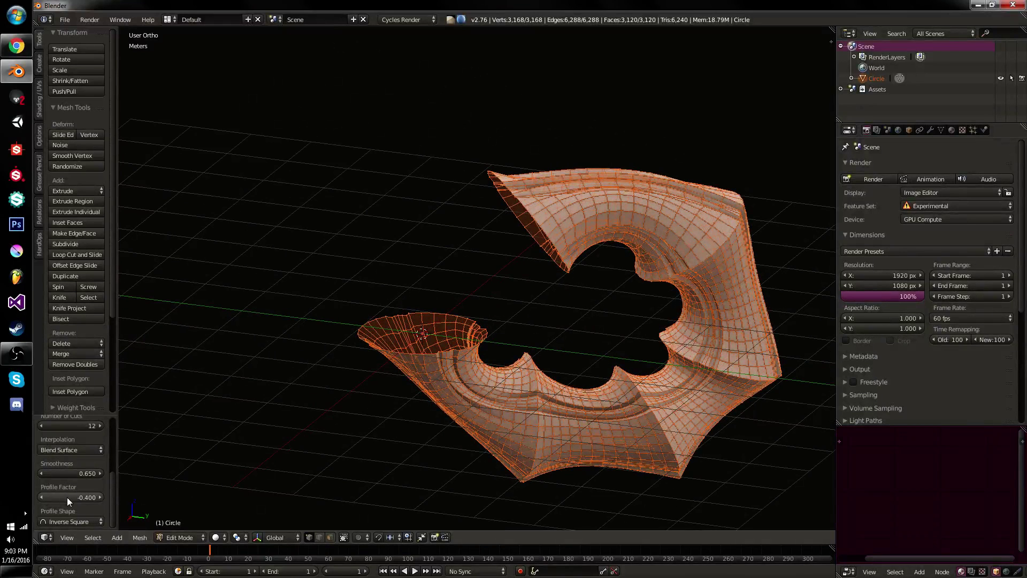
Set the bridge's Profile Factor to -0.520 and try the Root and Sphere profile shapes
mouse_move(70, 497)
mouse_down()
mouse_move(62, 497)
mouse_move(121, 497)
mouse_move(60, 497)
mouse_move(70, 515)
mouse_up()
click(69, 519)
click(82, 488)
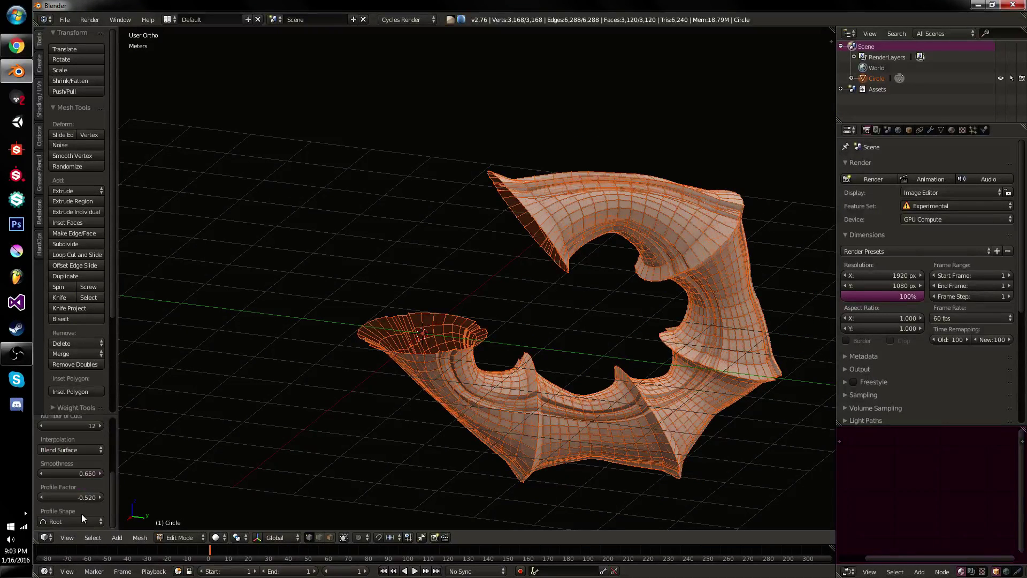
click(82, 520)
click(85, 496)
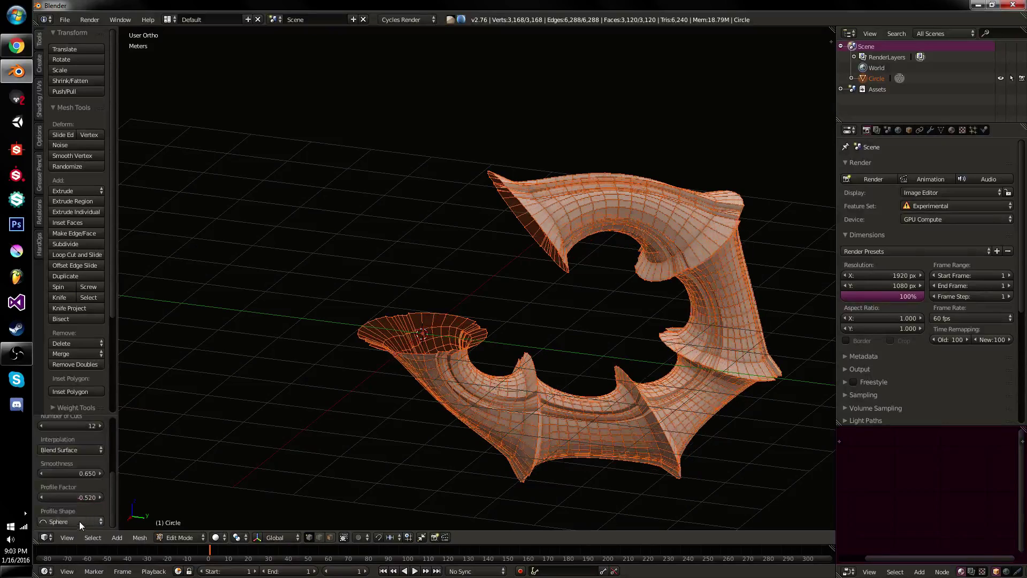
Compare the Inverse Square and Smooth profile shapes on the bridge, finishing with Smooth
click(78, 522)
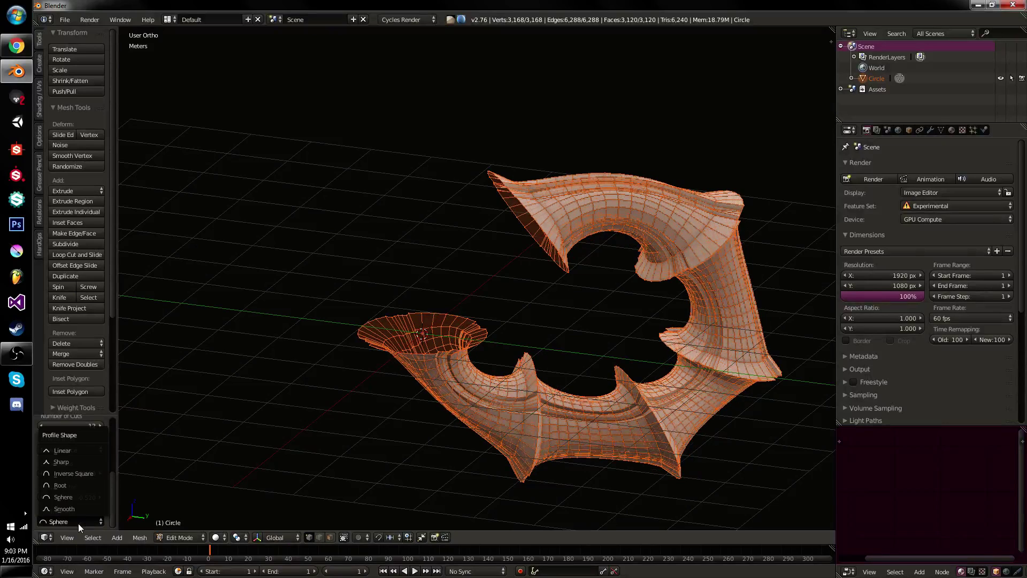
click(74, 473)
middle_drag(589, 378, 457, 378)
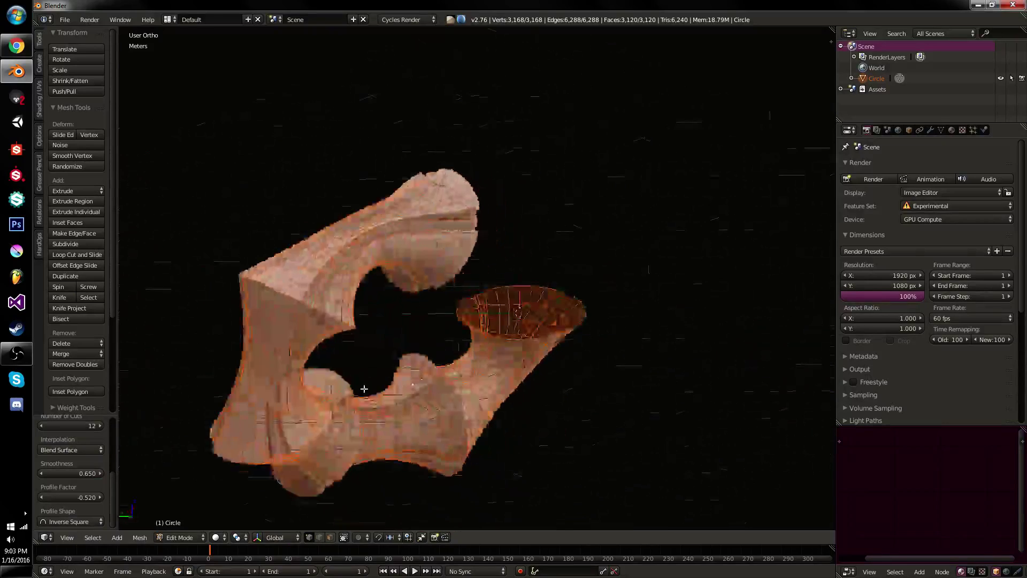
click(88, 523)
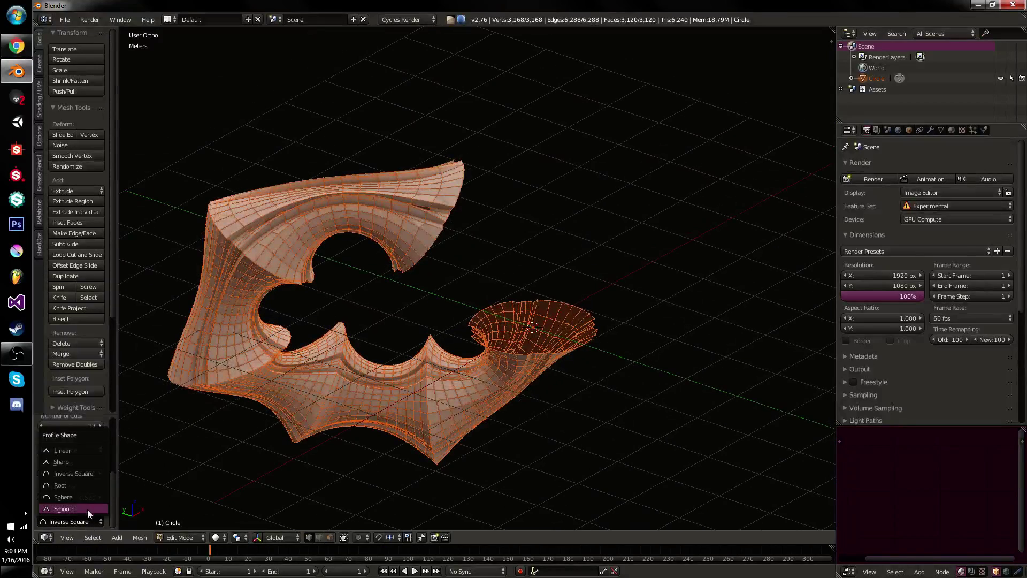
click(88, 507)
middle_drag(316, 449, 298, 421)
scroll(83, 482, up, 5)
Undo the bridge between the circle profiles and start a new empty scene
key(ctrl+z)
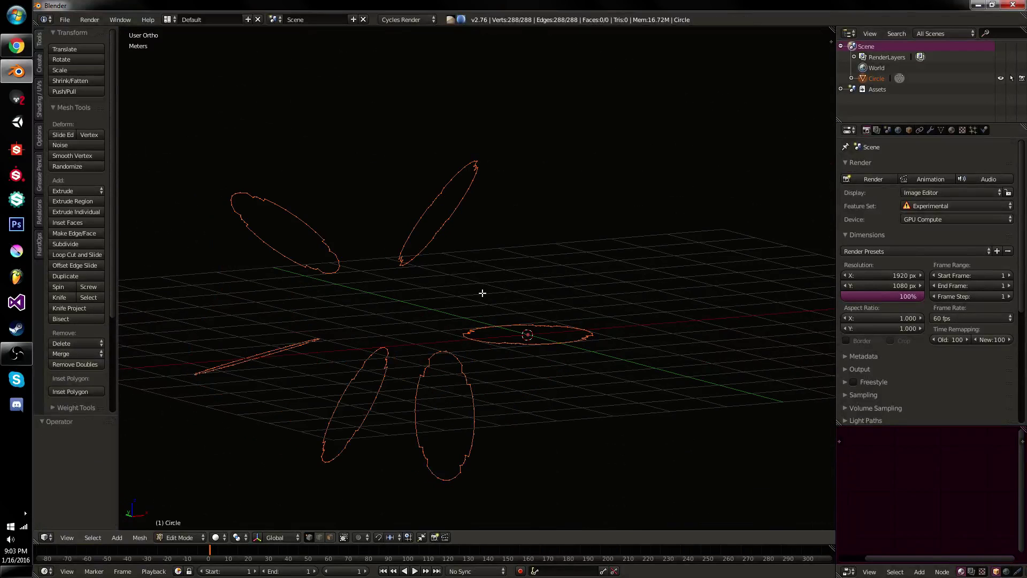
key(a)
middle_drag(460, 317, 470, 349)
key(a)
key(ctrl+n)
key(Tab)
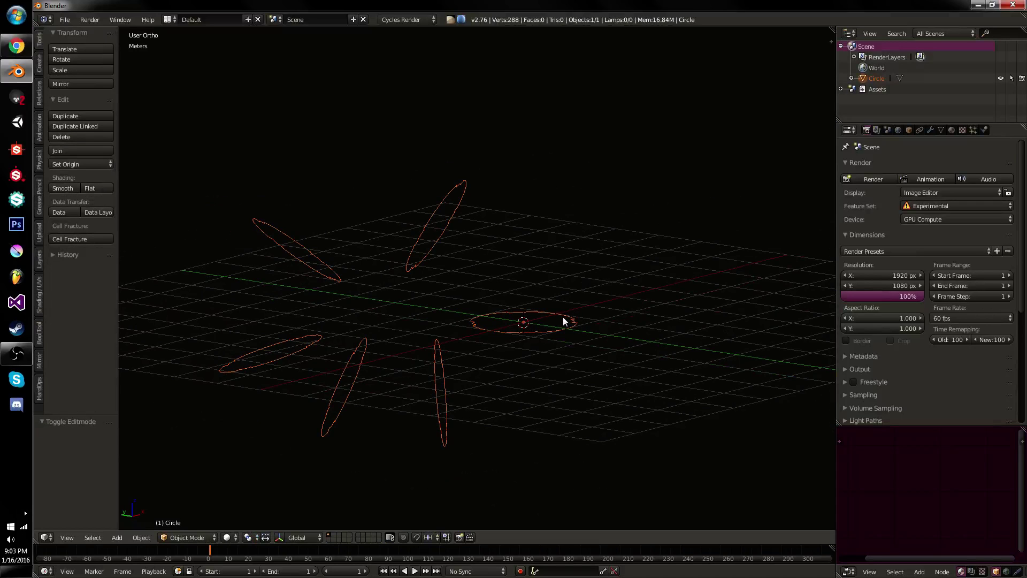
key(ctrl+n)
click(562, 317)
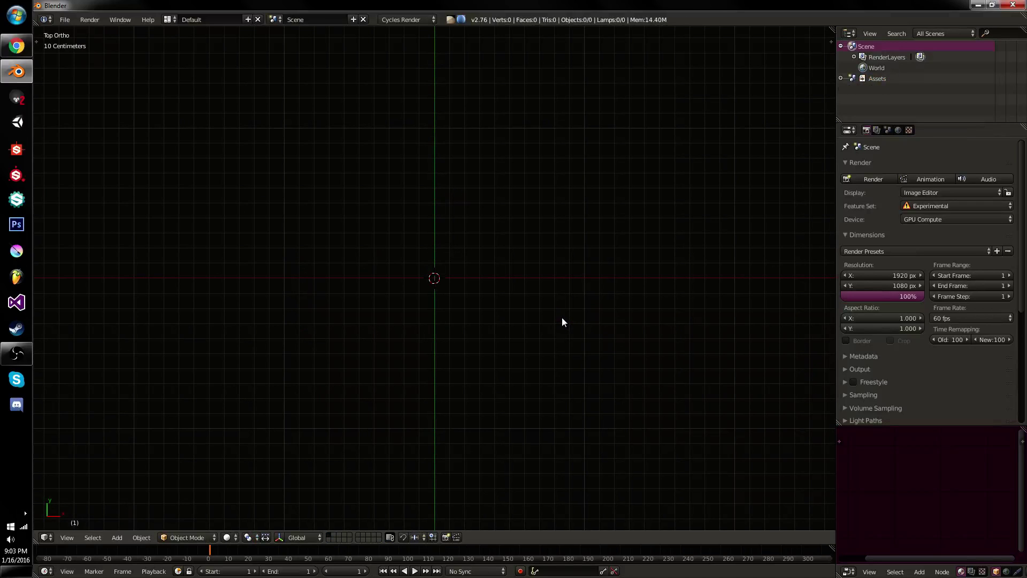
Add a mesh cylinder and, in edit mode from the front view, duplicate it along the X axis to get a side-by-side pair
key(shift+a)
mouse_move(521, 239)
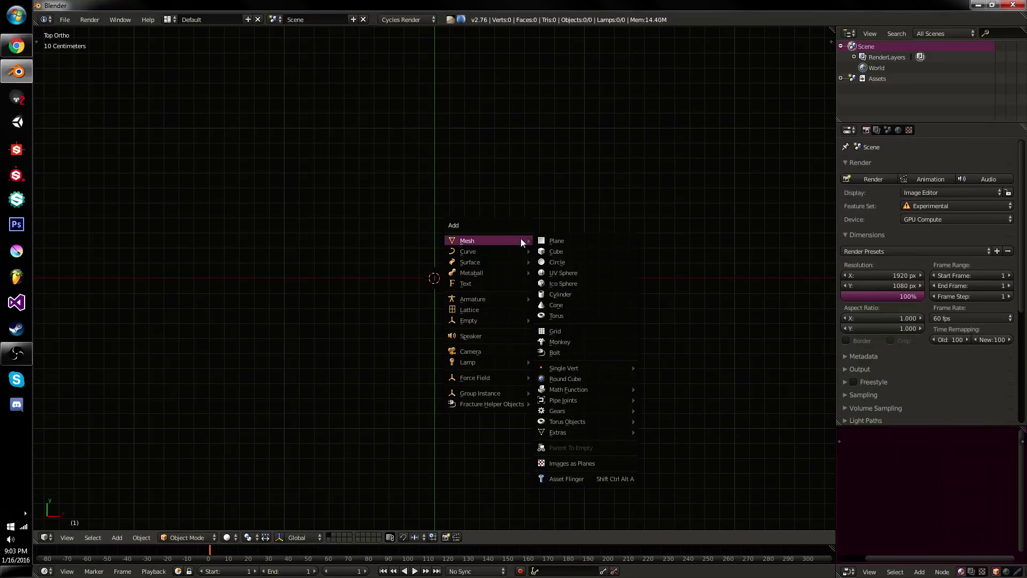
click(574, 293)
key(Tab)
scroll(525, 268, down, 5)
key(KP_1)
key(g)
key(x)
click(431, 280)
key(shift+d)
key(x)
click(576, 274)
key(a)
Cut a horizontal edge loop around the middle of both cylinders and bevel the loops into a band
key(ctrl+r)
click(526, 269)
right_click(505, 269)
key(ctrl+r)
click(350, 260)
key(b)
drag(272, 249, 740, 296)
key(ctrl+b)
click(697, 279)
Widen the upper section of the right-hand cylinder by scaling its vertices in X and Y only, keeping the height
key(a)
key(b)
drag(465, 107, 641, 265)
key(s)
key(shift+z)
click(701, 150)
Delete the left cylinder's vertices and replace it with a duplicate of the widened cylinder moved along the X axis
key(a)
key(b)
drag(459, 79, 199, 511)
key(a)
key(b)
drag(133, 62, 447, 530)
key(x)
key(v)
key(a)
key(shift+d)
key(x)
click(422, 299)
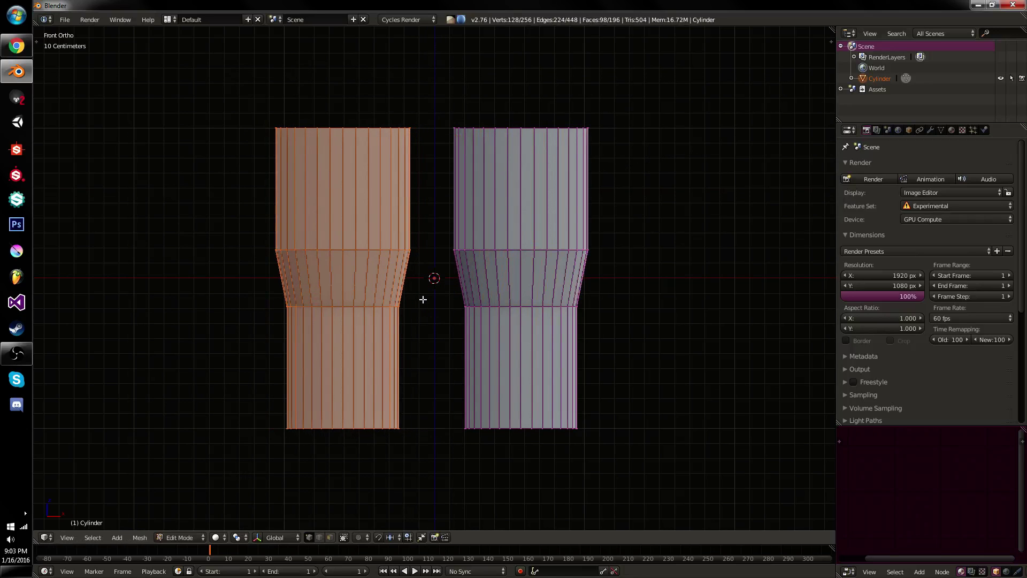
Add a centred horizontal loop cut to the narrow lower section of each cylinder
key(a)
key(ctrl+r)
click(396, 380)
right_click(397, 379)
key(a)
key(ctrl+r)
click(475, 364)
right_click(474, 364)
key(a)
In face select mode, select the facing strips of faces on both cylinders, covering the taper and the section just below it
click(330, 536)
scroll(385, 299, up, 3)
key(b)
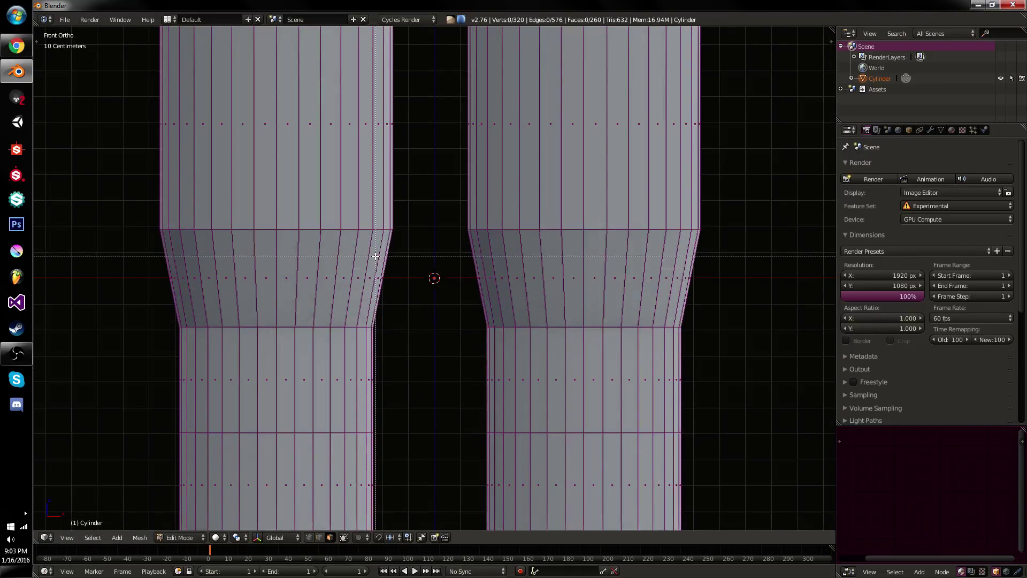
drag(368, 255, 501, 407)
key(b)
middle_drag(493, 362, 531, 422)
key(c)
middle_drag(509, 277, 500, 277)
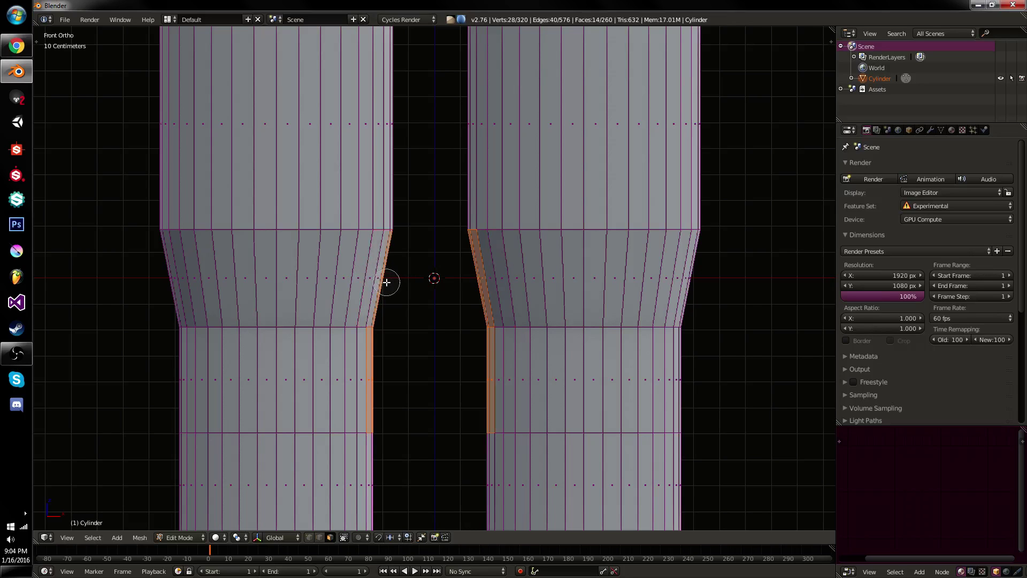
scroll(545, 314, down, 1)
middle_drag(546, 314, 527, 332)
Try Bridge Edge Loops on the selected facing faces of the two cylinders and undo it
key(w)
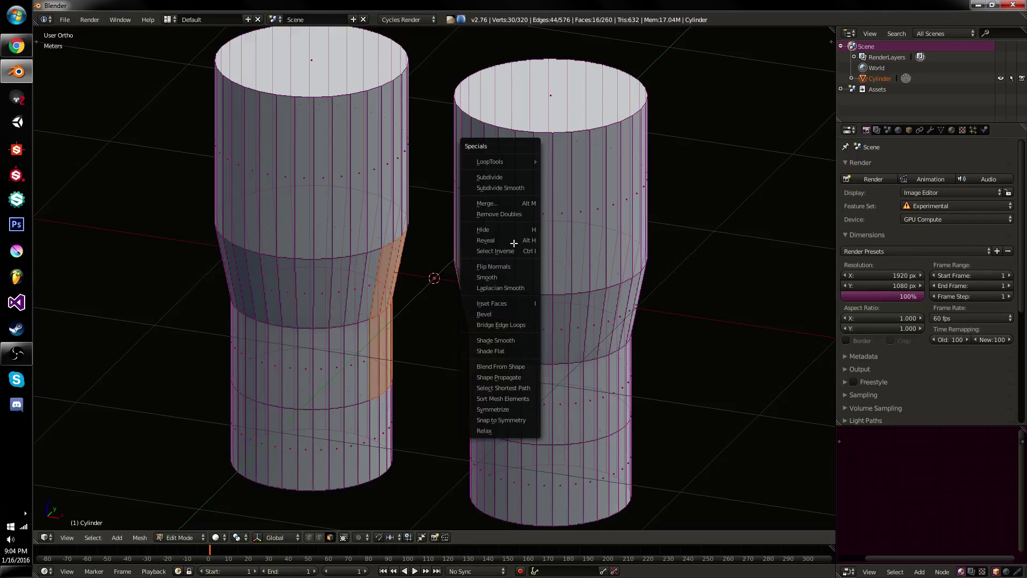
click(495, 325)
key(w)
click(436, 249)
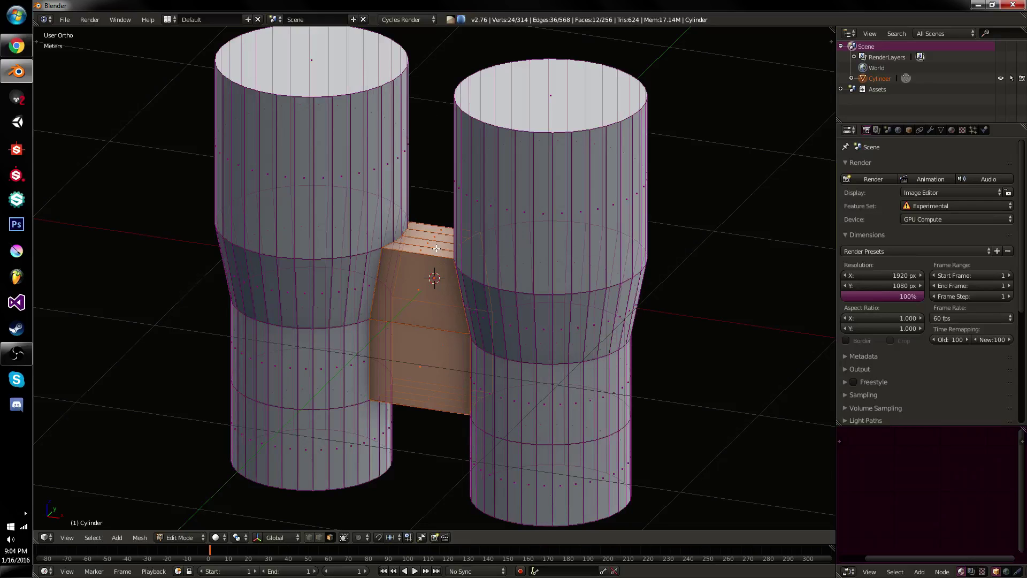
middle_drag(441, 312, 492, 338)
key(ctrl+z)
Connect the selected facing faces of the two cylinders with Bridge Edge Loops and set its Number of Cuts to 3
key(w)
click(455, 319)
scroll(456, 321, down, 3)
scroll(492, 338, up, 3)
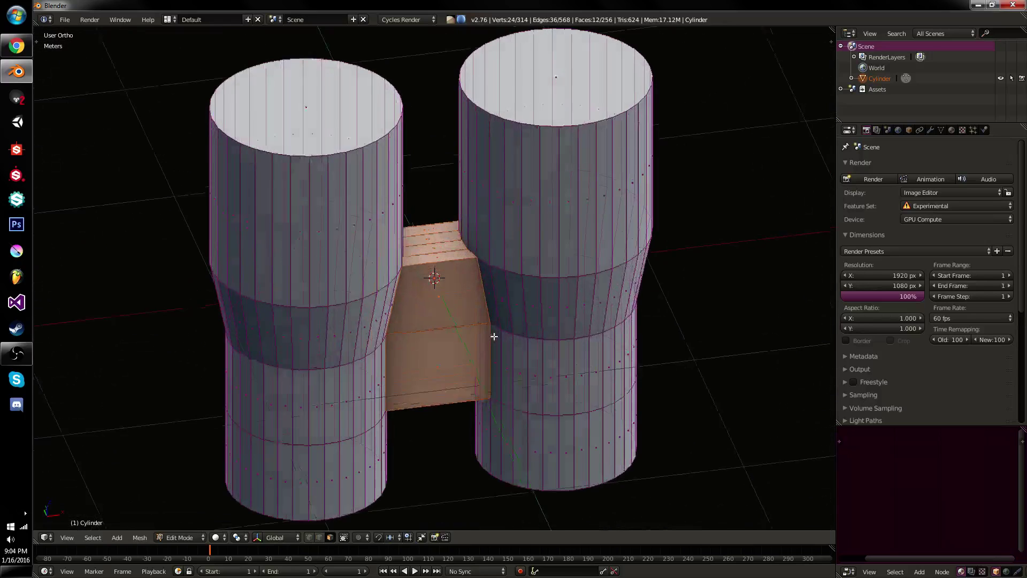
key(t)
scroll(79, 479, down, 3)
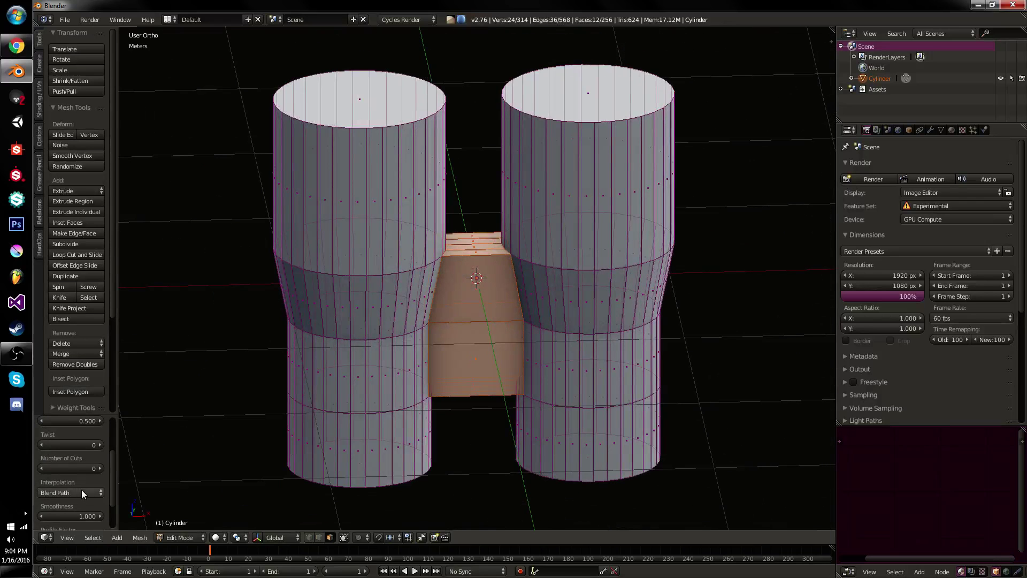
drag(84, 467, 131, 467)
middle_drag(405, 422, 400, 420)
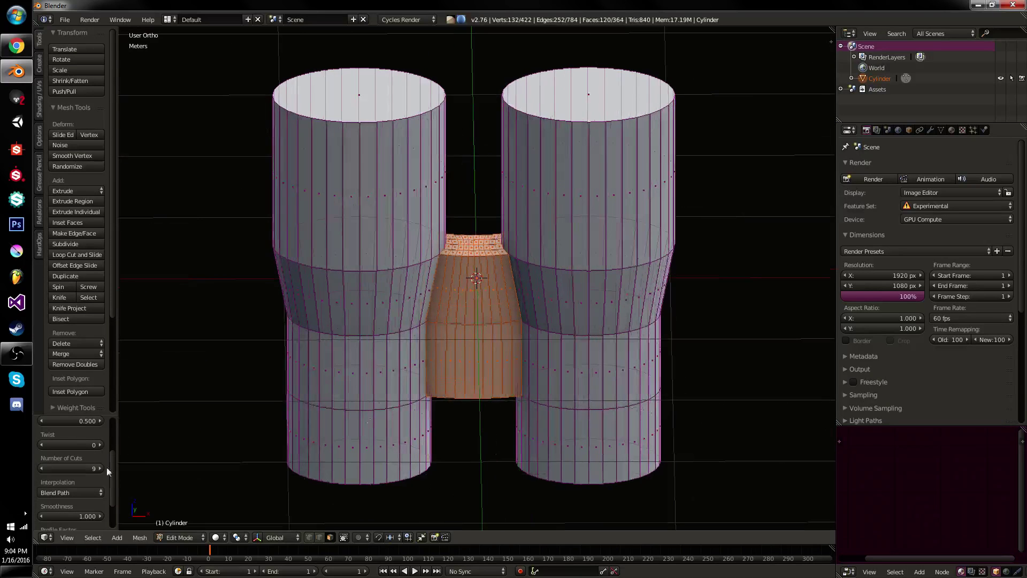
drag(89, 468, 44, 463)
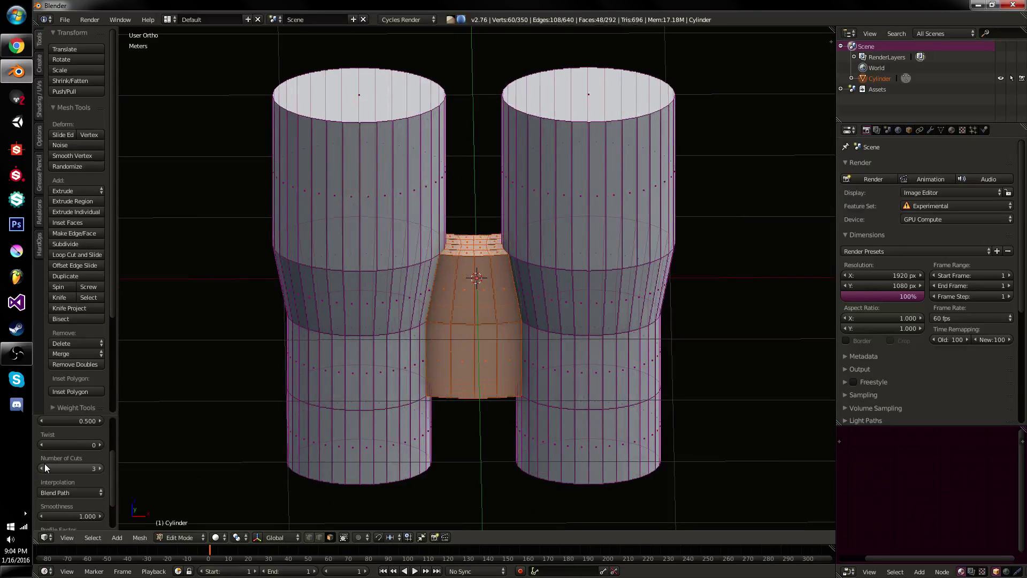
Adjust the cylinder bridge's Profile Factor and set its Profile Shape to Inverse Square, then return to Object Mode to view the joined shape
scroll(83, 476, down, 1)
scroll(83, 476, down, 1)
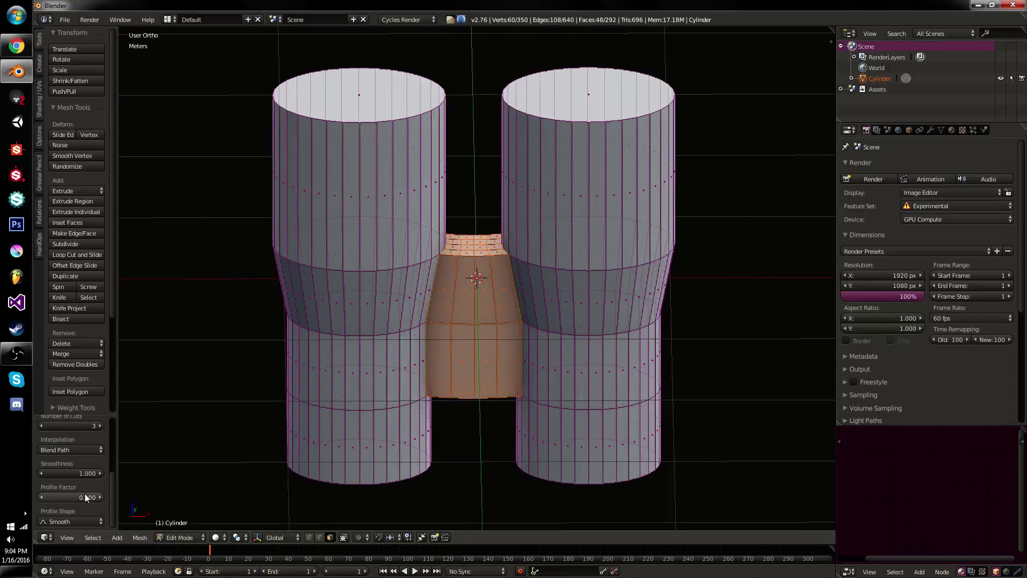
drag(85, 495, 82, 497)
click(72, 523)
click(78, 474)
middle_drag(450, 464, 485, 379)
key(Tab)
middle_drag(586, 318, 496, 317)
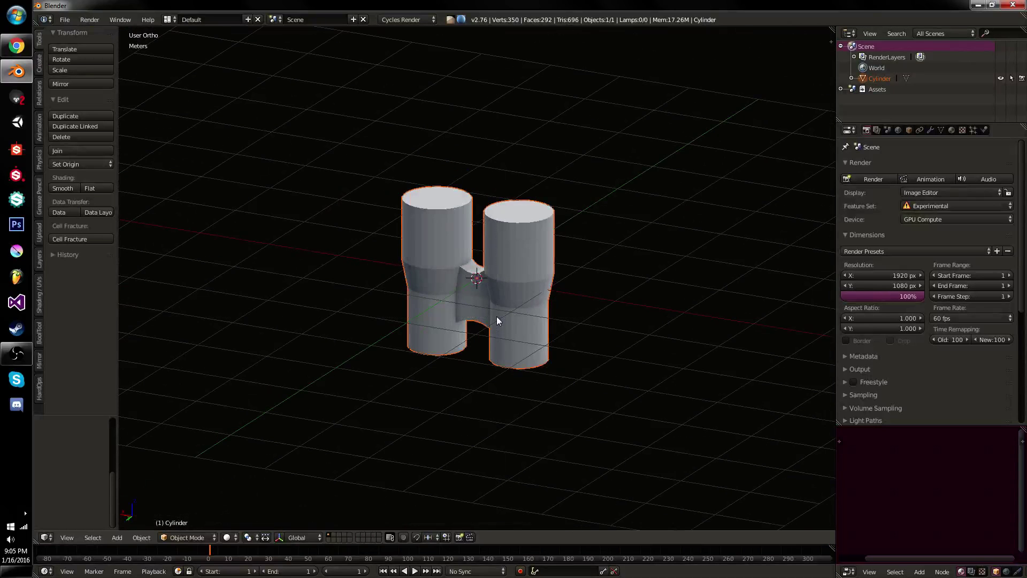
Start a new empty scene, add a mesh circle and enter Edit Mode with its vertices deselected
key(ctrl+n)
click(496, 316)
key(shift+a)
mouse_move(467, 282)
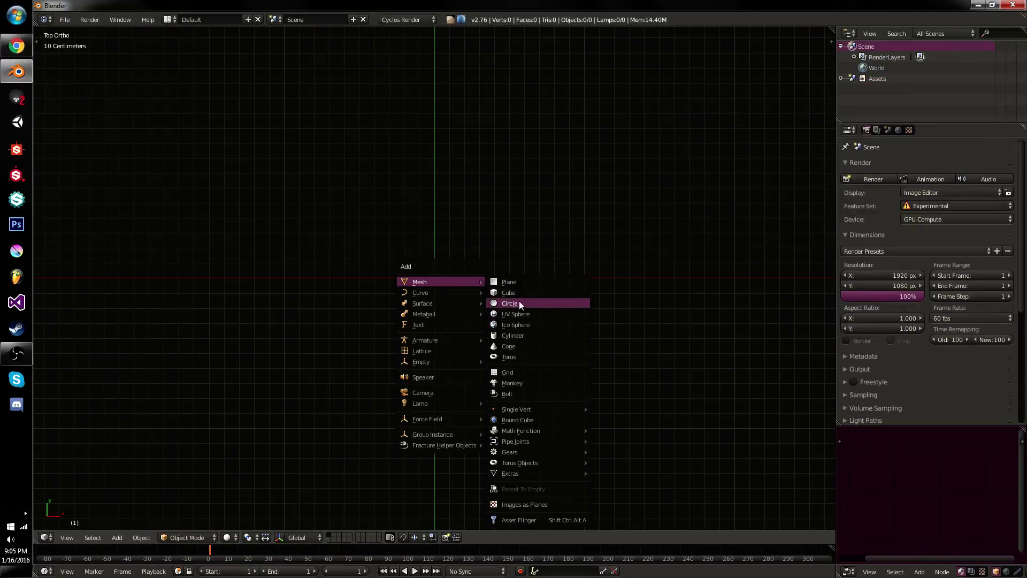
click(519, 303)
key(Tab)
key(a)
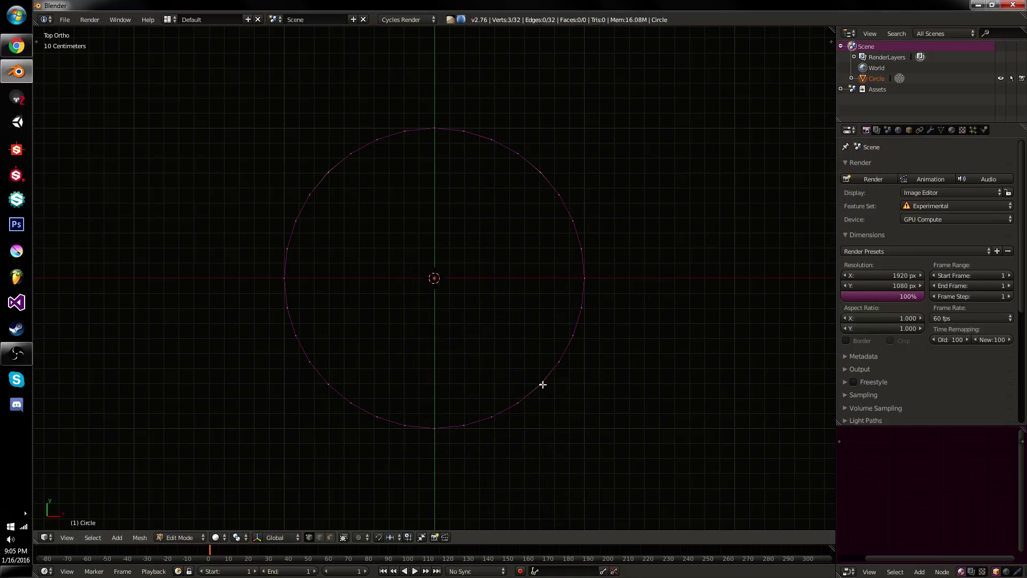
Pull the circle's four diagonal vertices inward with a slight rotation and vertex-bevel them with 3 segments
key(r)
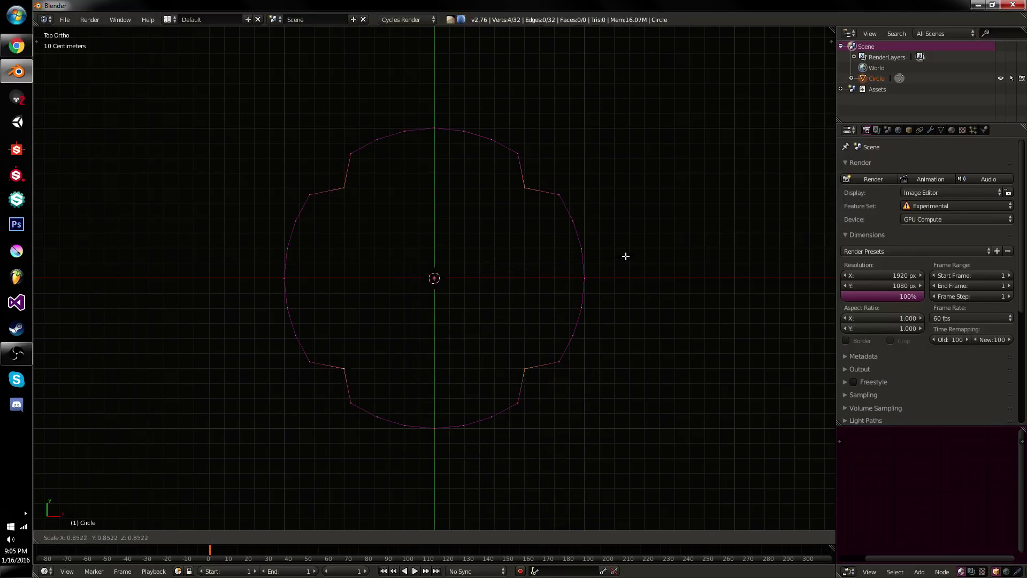
click(618, 293)
key(ctrl+shift+b)
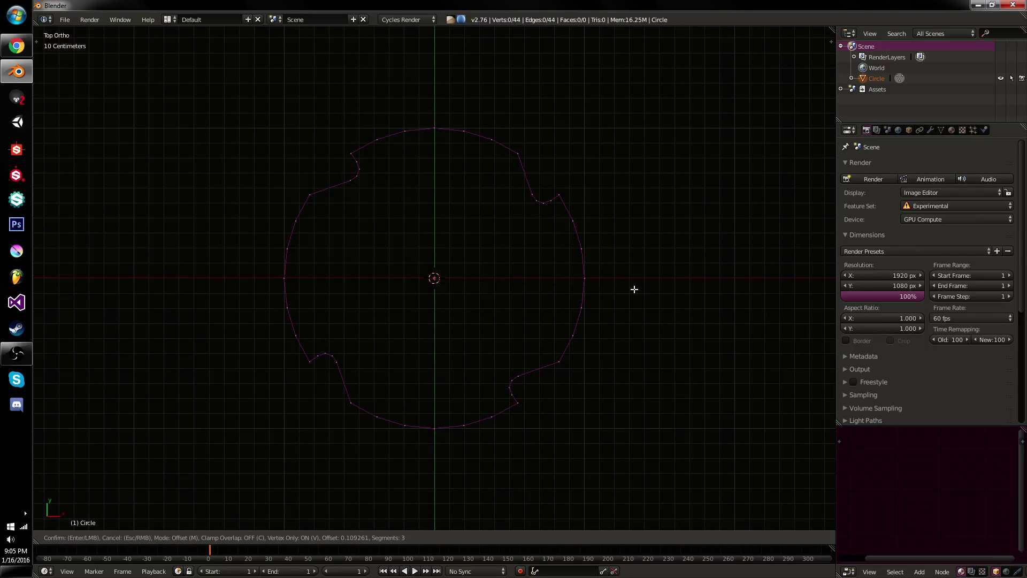
click(634, 290)
Scale the four vertices on the circle's X and Y axes inward and vertex-bevel them by about 0.148 with 4 segments
key(a)
key(a)
key(a)
key(a)
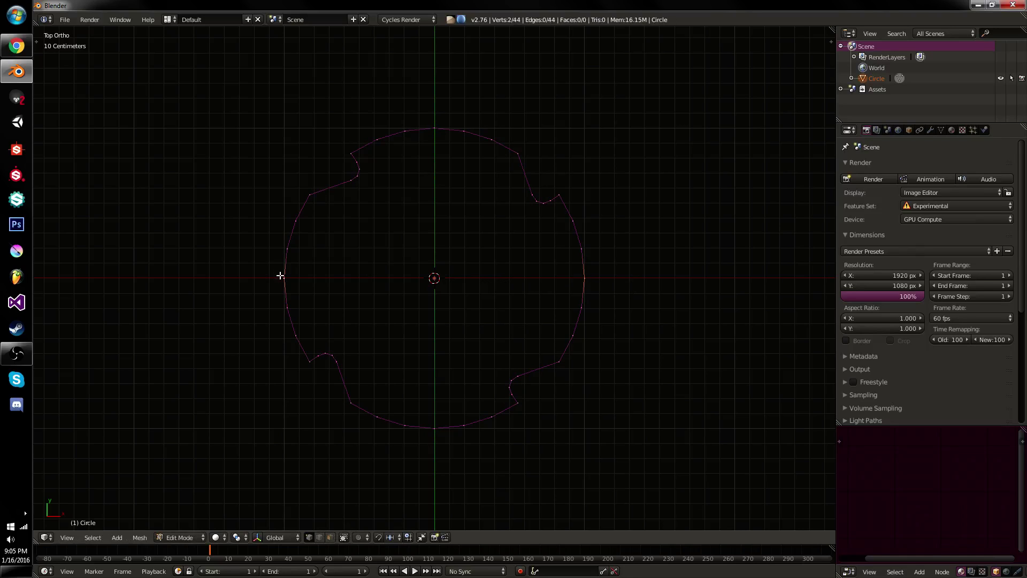
key(s)
click(628, 250)
key(s)
click(612, 254)
key(ctrl+shift+b)
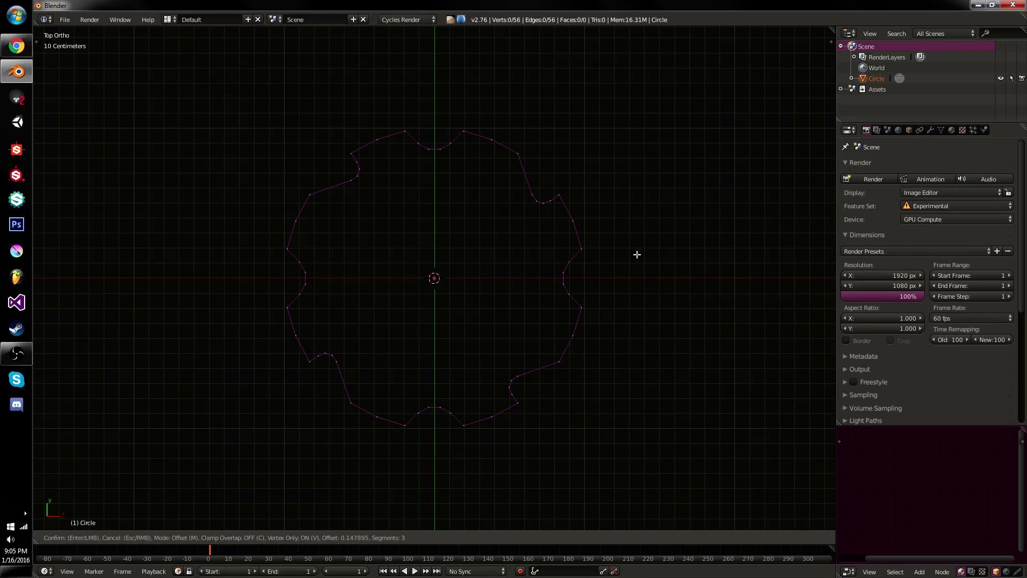
click(636, 254)
key(t)
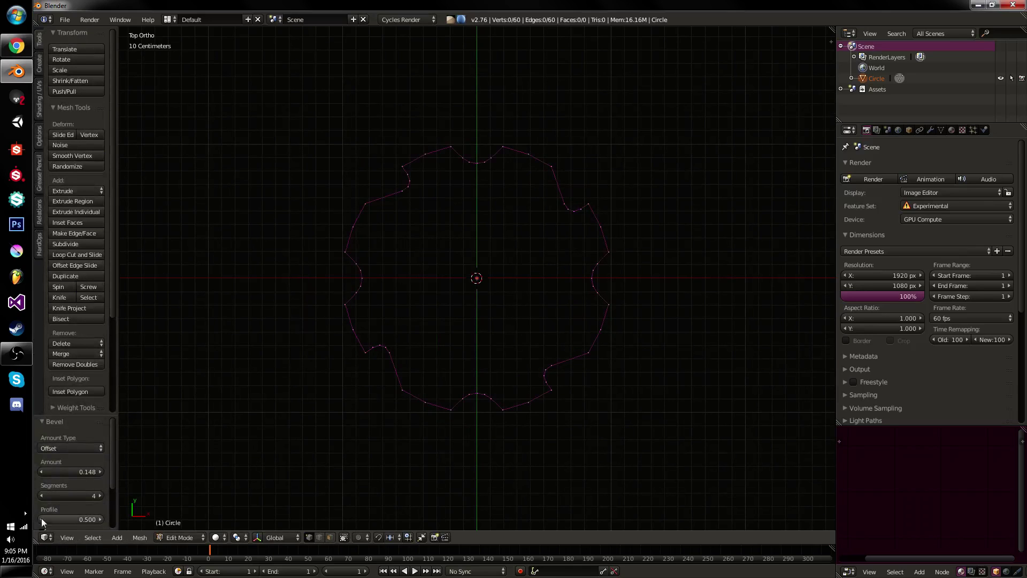
Duplicate the whole notched outline straight up along the Z axis
key(a)
key(KP_1)
key(shift+d)
key(z)
click(615, 165)
Rotate the upper copy about 34° around the Z axis and scale it larger than the base outline
key(r)
key(z)
click(571, 230)
middle_drag(572, 230, 552, 271)
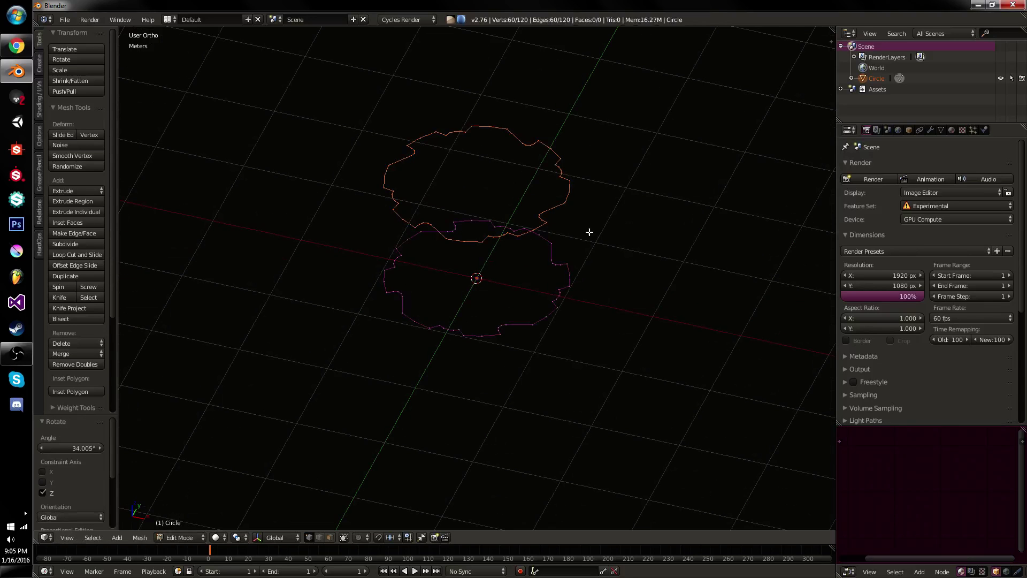
key(s)
click(632, 226)
Duplicate the enlarged outline upward along Z, scale the copy down into a neck and adjust its height
key(shift+d)
key(z)
click(585, 214)
key(s)
click(543, 202)
key(KP_1)
key(g)
key(z)
click(544, 228)
key(s)
click(567, 190)
Duplicate the neck outline about 55 cm further up along Z and scale the top copy slightly larger
shift+middle_drag(567, 190, 557, 258)
key(shift+d)
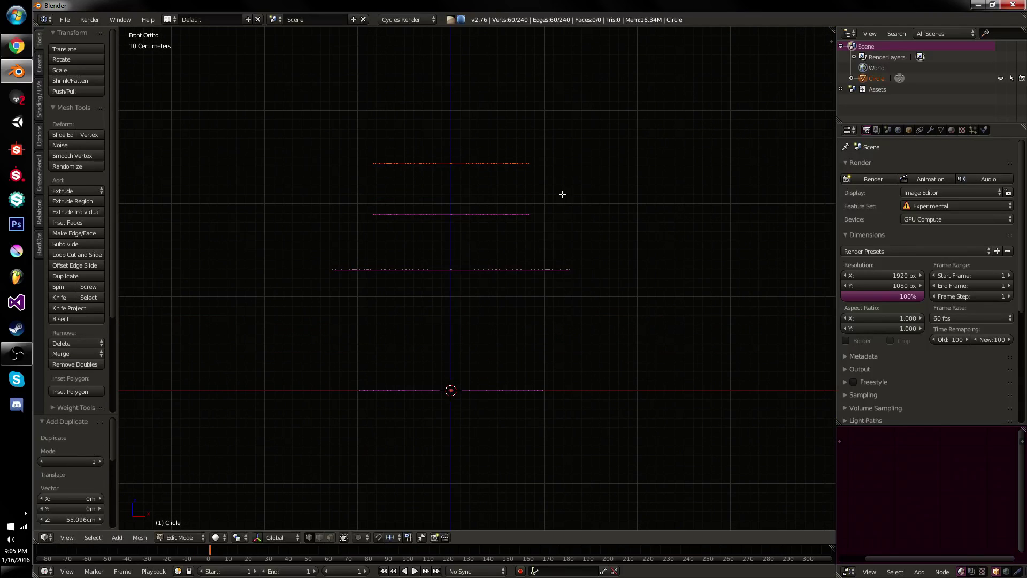
click(577, 196)
Try Bridge Edge Loops on the stacked outlines and undo it
key(a)
middle_drag(605, 208, 569, 245)
key(ctrl+e)
key(b)
middle_drag(377, 317, 469, 309)
key(ctrl+z)
key(ctrl+z)
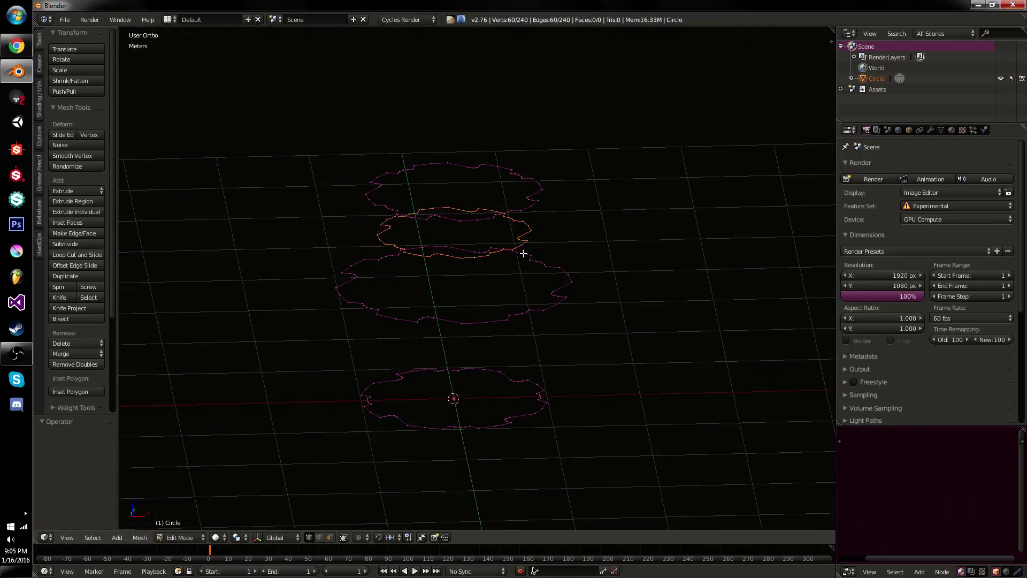
Select all four stacked outlines and connect them into a vase with Bridge Edge Loops
key(a)
alt+right_click(517, 203)
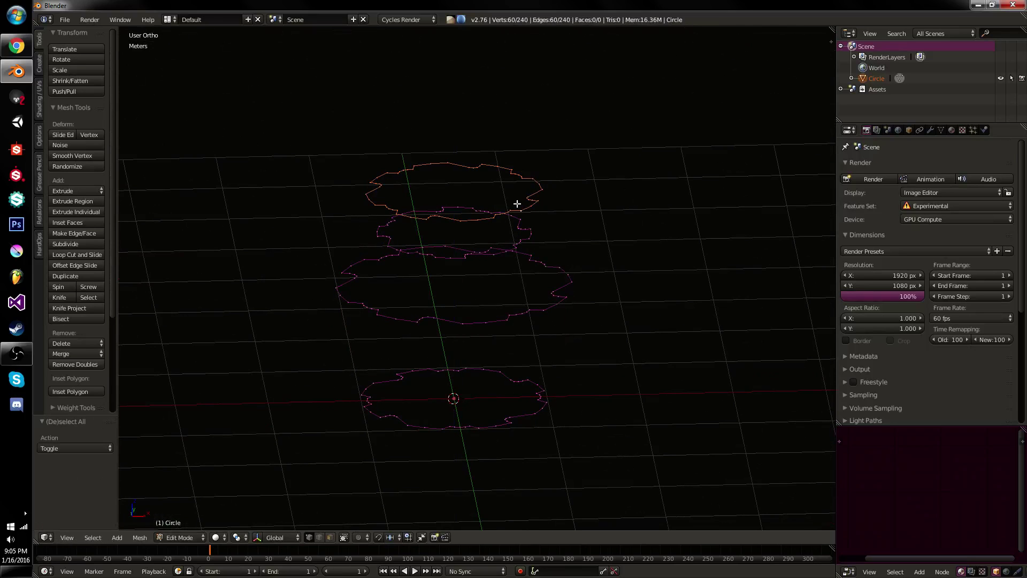
click(515, 234)
key(a)
key(a)
key(ctrl+e)
click(522, 233)
middle_drag(436, 335, 486, 343)
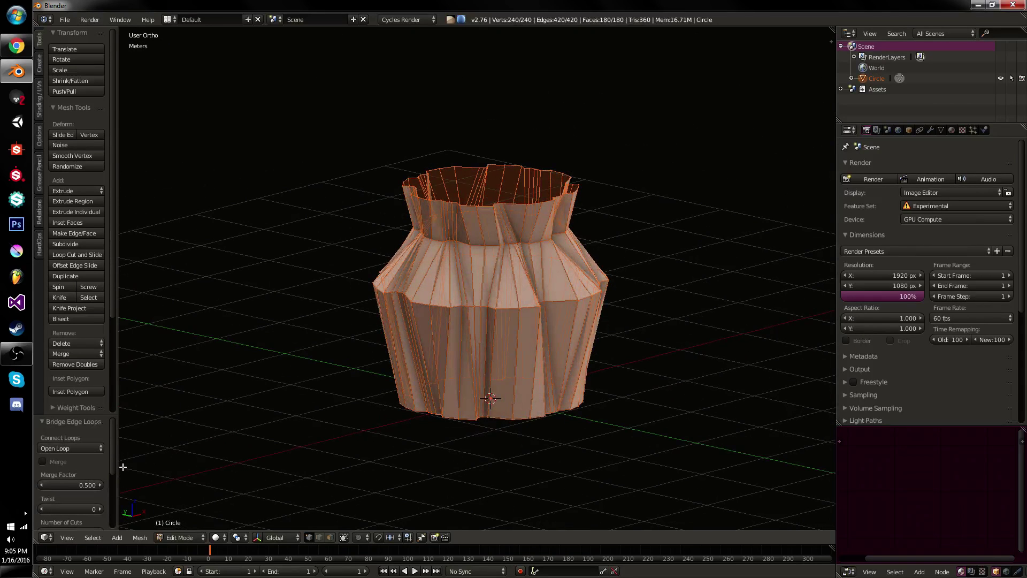
Set the vase bridge's Interpolation to Blend Surface and its Number of Cuts to 32
scroll(107, 449, down, 3)
click(79, 490)
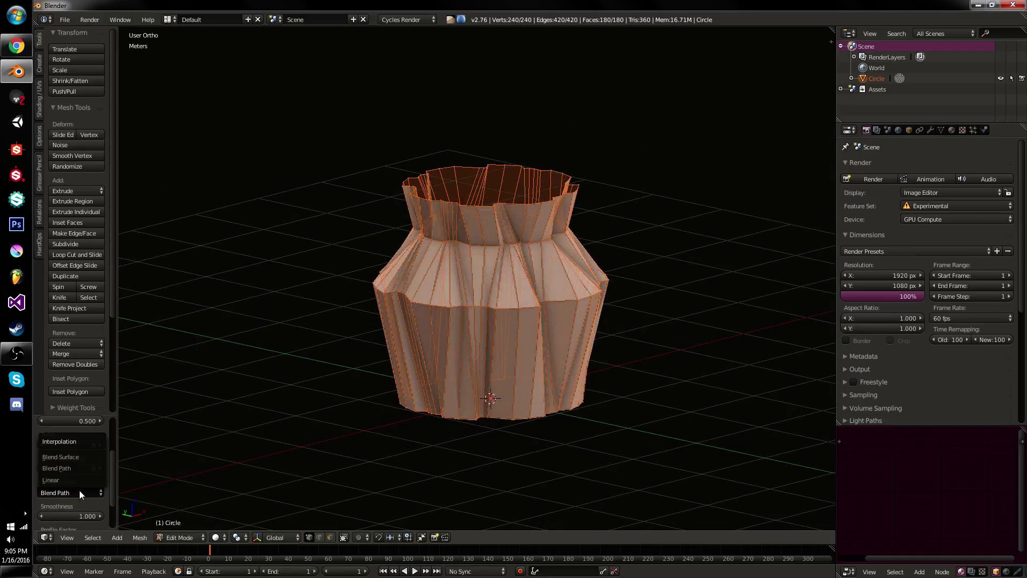
click(85, 458)
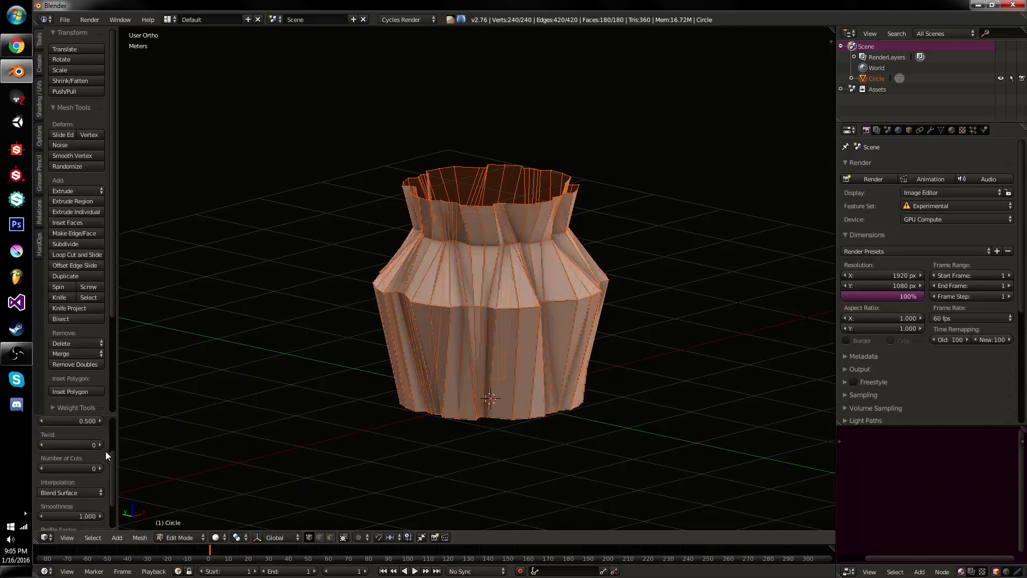
click(79, 469)
text(32)
key(Return)
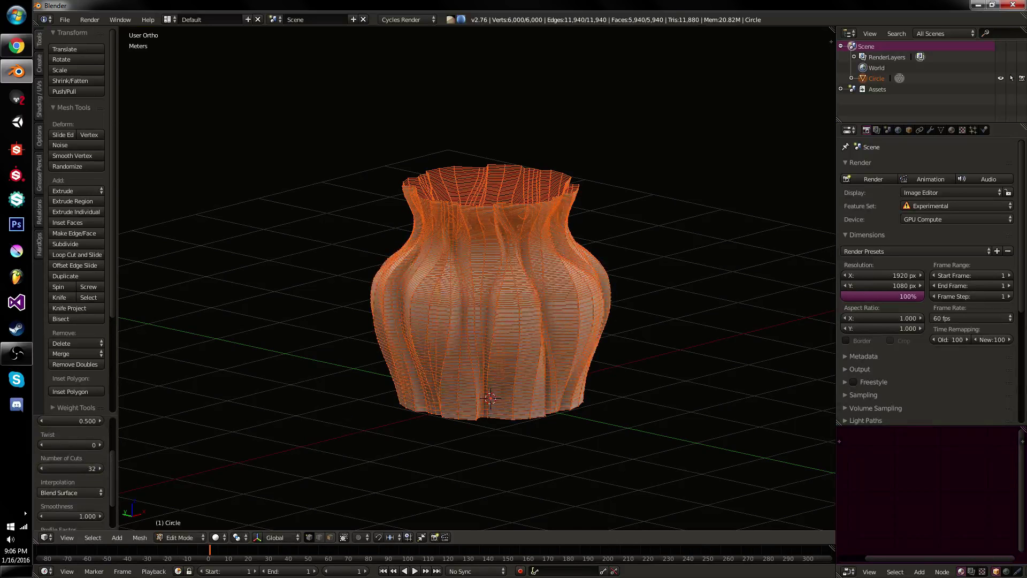
Switch the bridge's Interpolation to Blend Path for comparison and return it to Blend Surface
click(89, 488)
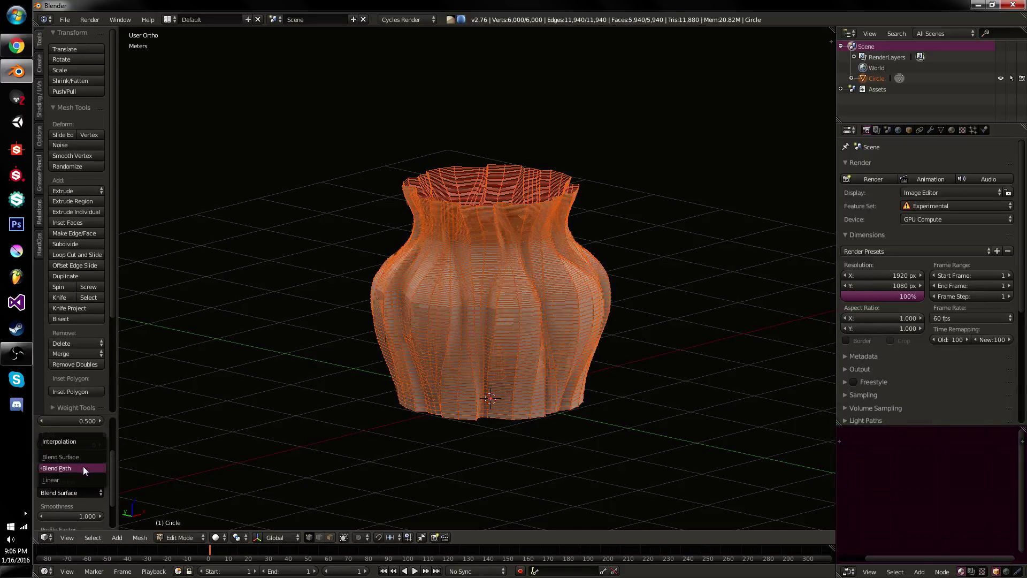
click(82, 466)
middle_drag(369, 481, 383, 415)
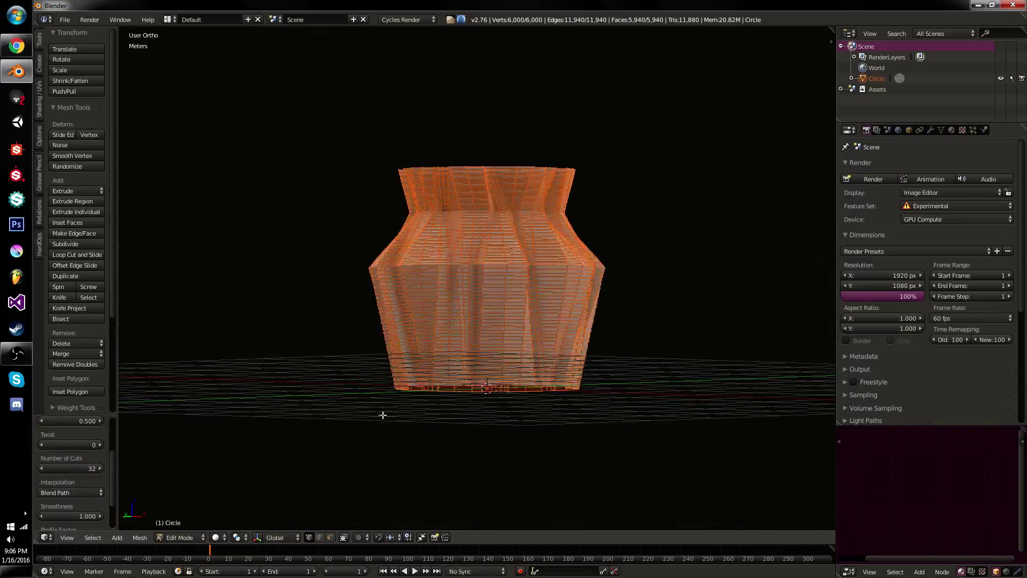
click(76, 490)
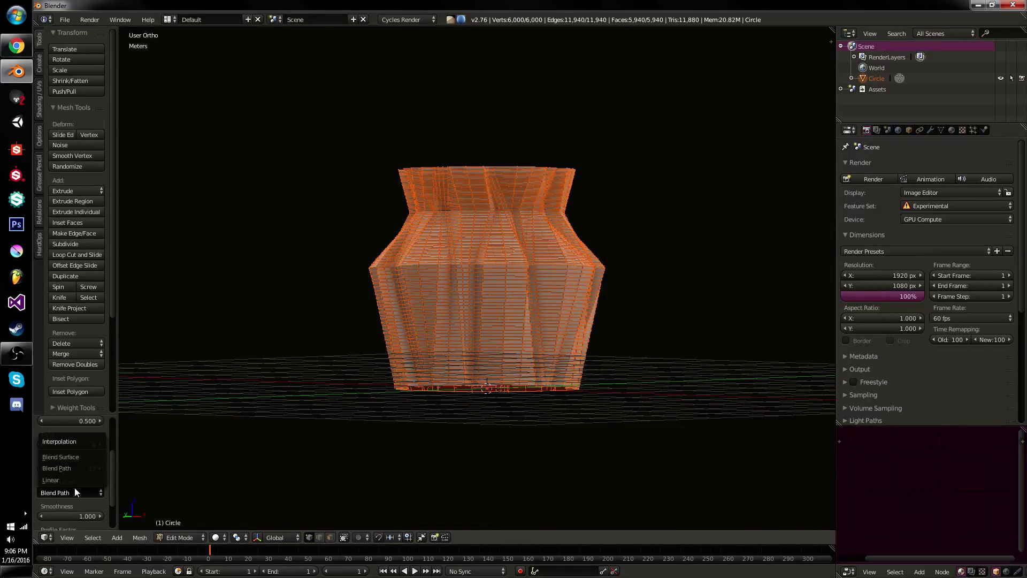
click(79, 457)
middle_drag(556, 327, 507, 349)
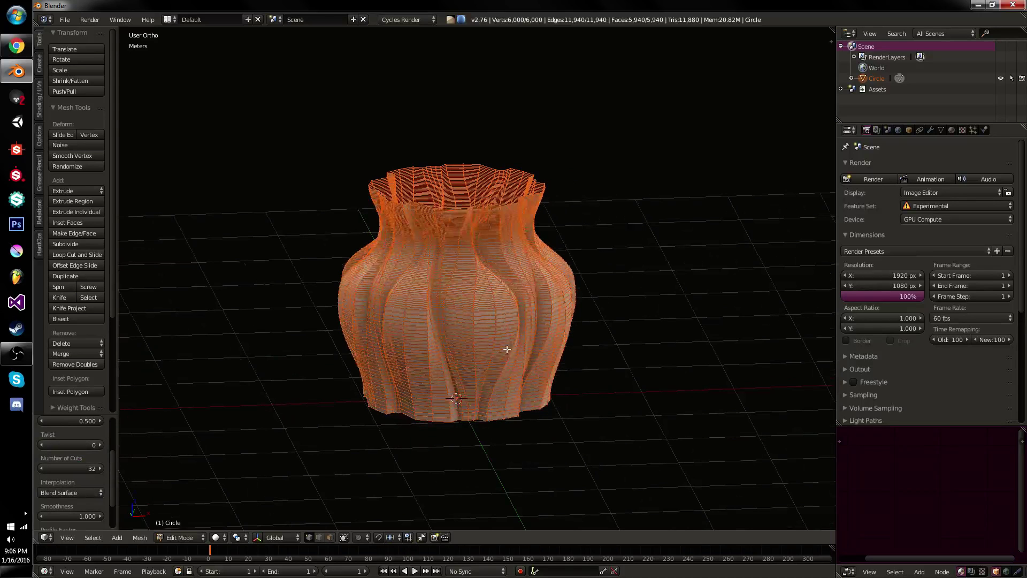
Reduce the vase bridge's Number of Cuts to 12 and inspect the mesh
scroll(81, 449, up, 1)
click(75, 483)
text(12)
key(Return)
key(KP_1)
mouse_move(520, 281)
middle_down()
mouse_move(470, 320)
mouse_move(412, 316)
mouse_move(428, 273)
mouse_move(482, 254)
mouse_move(508, 278)
middle_up()
scroll(428, 273, up, 3)
Undo the bridge and scale all four outlines narrower horizontally without changing their heights
key(ctrl+z)
scroll(589, 278, down, 2)
key(s)
key(shift+z)
click(582, 277)
Bridge the narrowed outlines with Bridge Edge Loops using 12 cuts and inspect the vase from around
key(KP_1)
key(ctrl+e)
click(564, 272)
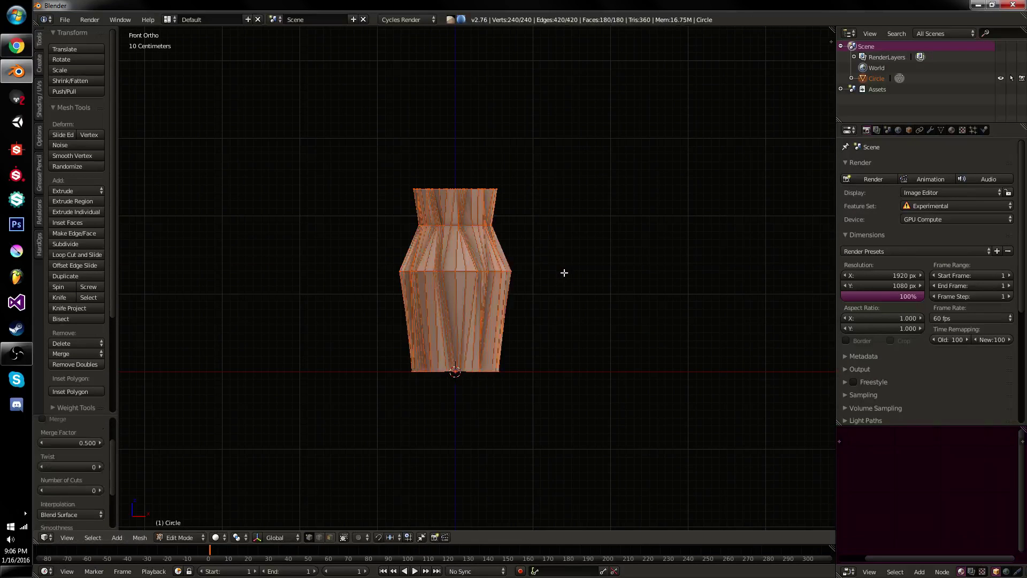
middle_drag(546, 278, 567, 299)
click(70, 490)
text(12)
key(Return)
scroll(444, 335, up, 4)
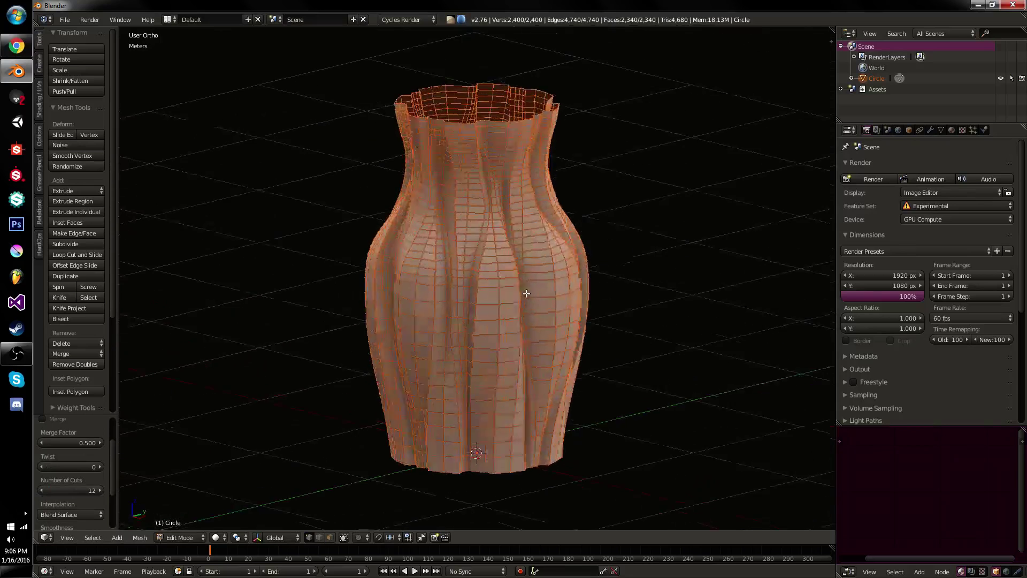
middle_drag(523, 294, 688, 289)
Undo the bridge, adjust the neck outline's height along Z and scale it narrower
key(ctrl+z)
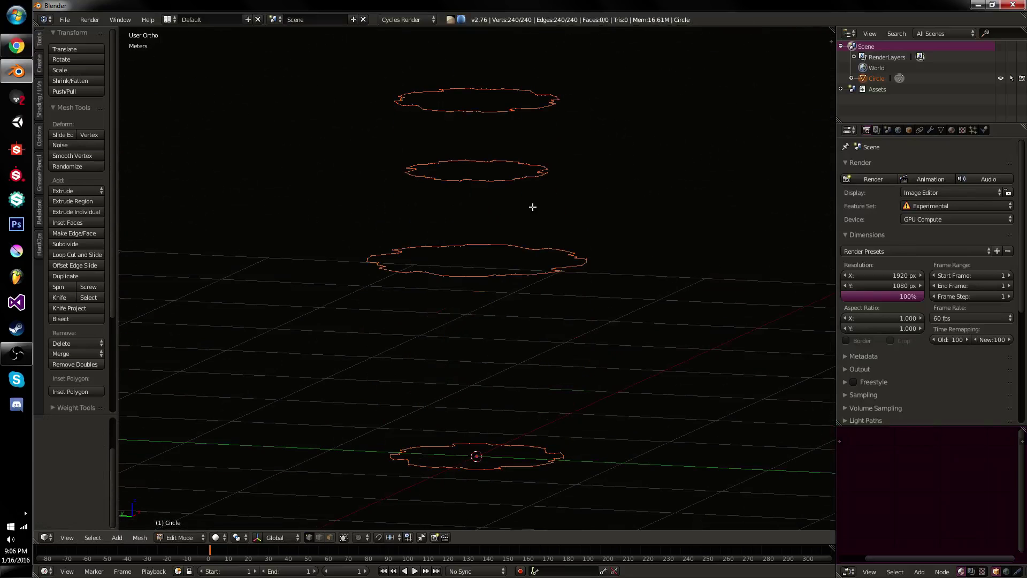
alt+right_click(521, 180)
key(KP_1)
key(g)
key(z)
click(534, 177)
key(s)
right_click(539, 179)
key(s)
click(547, 171)
Select all four outlines, connect them again with Bridge Edge Loops and set the Number of Cuts to 12
key(a)
key(a)
key(ctrl+e)
click(546, 172)
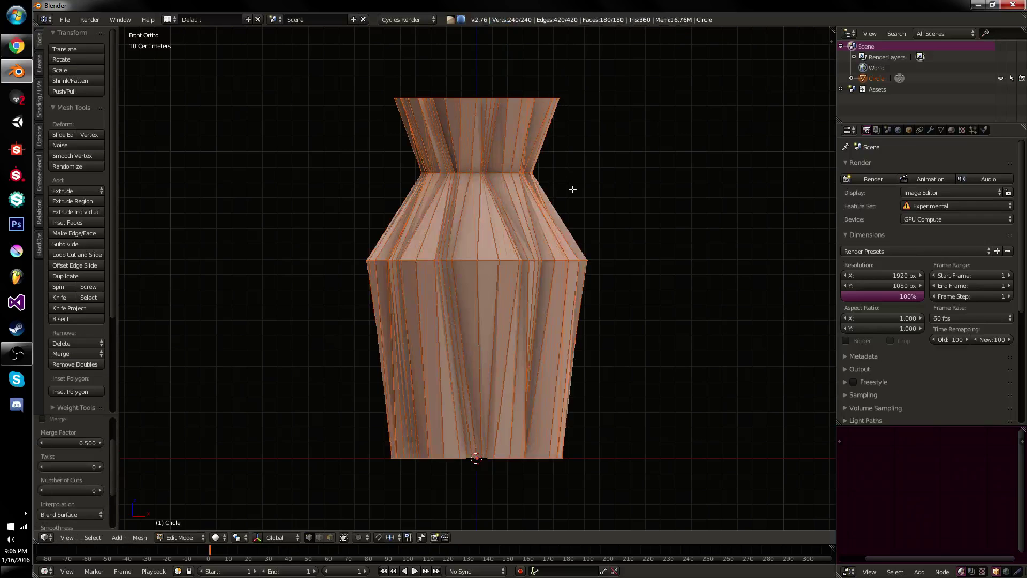
middle_drag(594, 207, 257, 354)
click(78, 487)
text(12)
key(Return)
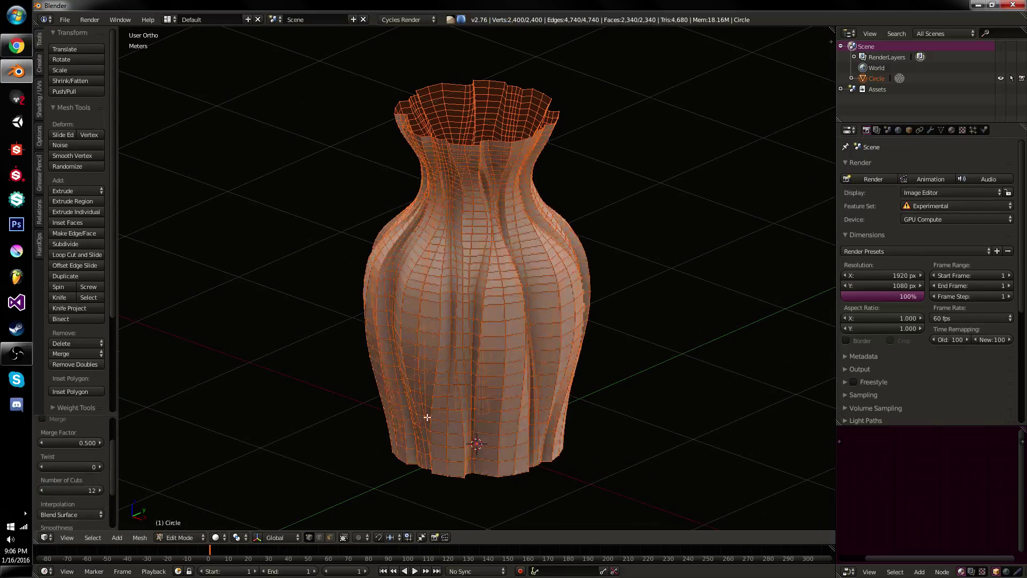
Raise the vase bridge's Twist to 5
middle_drag(426, 417, 514, 303)
scroll(529, 278, down, 2)
middle_drag(530, 248, 357, 337)
click(100, 466)
click(100, 466)
click(100, 466)
click(99, 467)
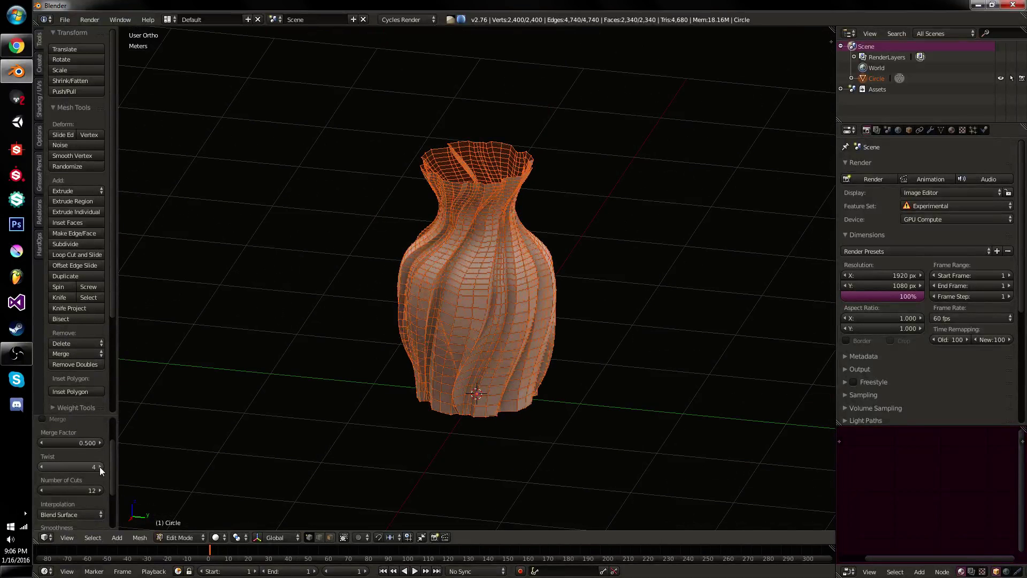
click(100, 467)
Inspect the twisted vase from several angles and reset the bridge's Twist to 0
middle_drag(339, 423, 408, 367)
scroll(443, 360, up, 3)
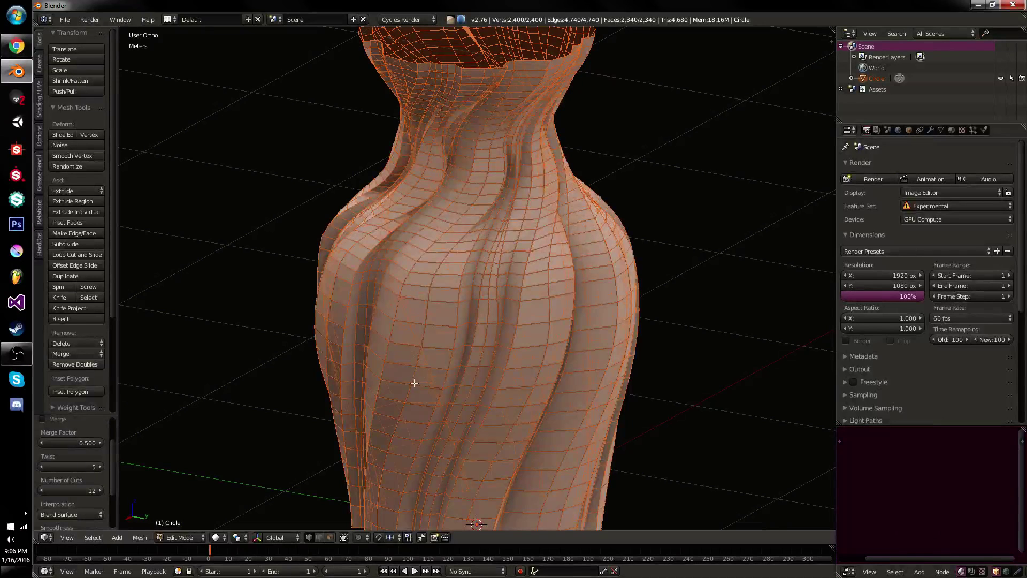
scroll(414, 383, down, 4)
middle_drag(414, 383, 396, 434)
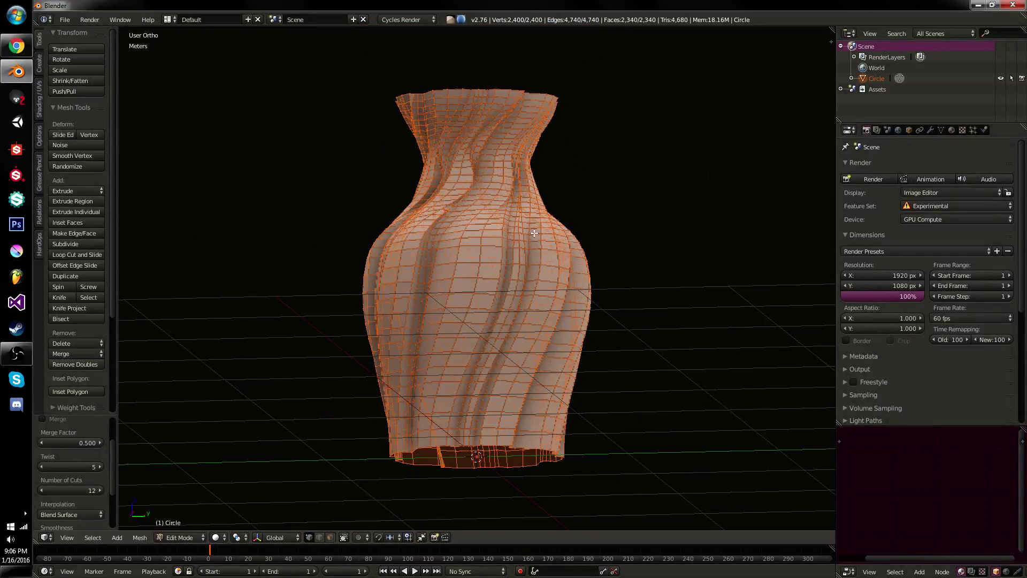
scroll(59, 442, up, 2)
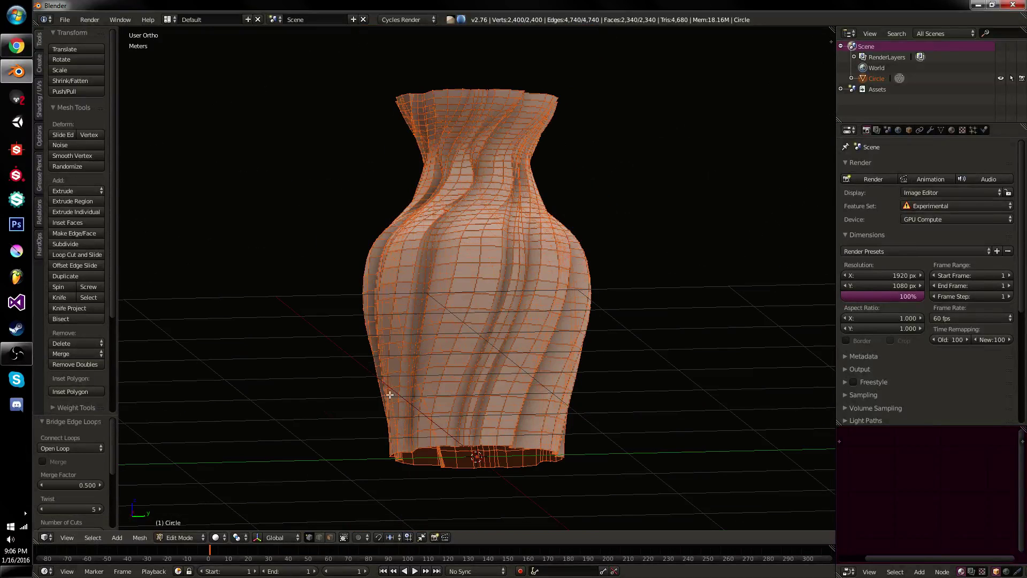
middle_drag(521, 222, 479, 288)
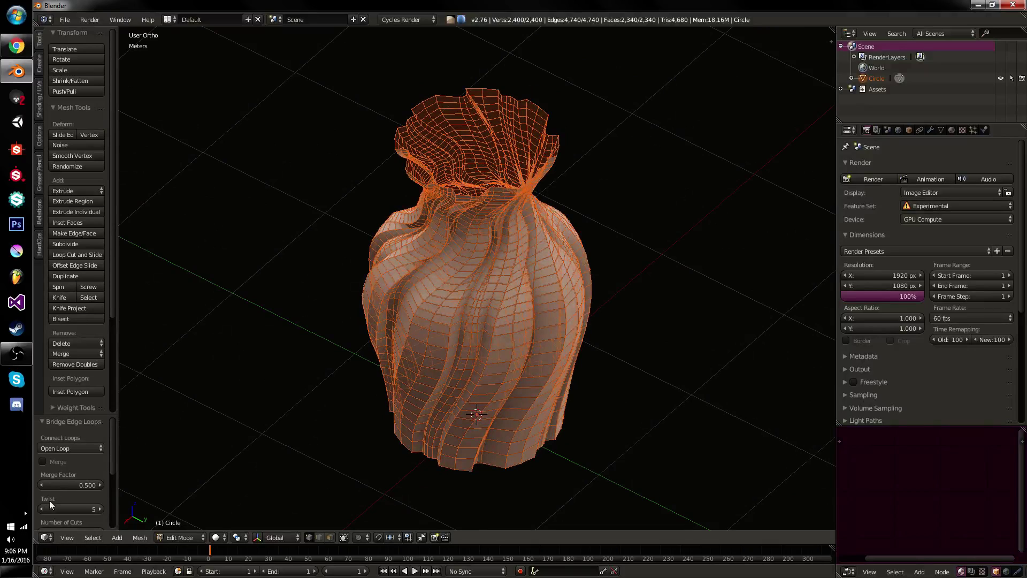
drag(47, 508, 35, 509)
middle_drag(450, 419, 416, 377)
middle_drag(522, 310, 301, 388)
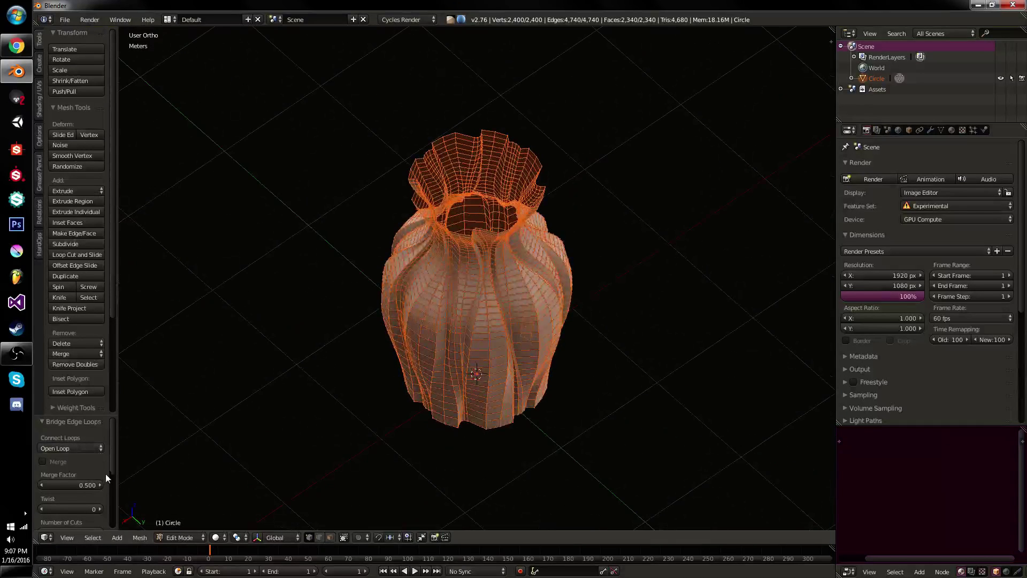
Increase the bridge's Twist step by step up to 6 and bring it back to 5
click(96, 512)
click(95, 512)
click(95, 512)
click(95, 512)
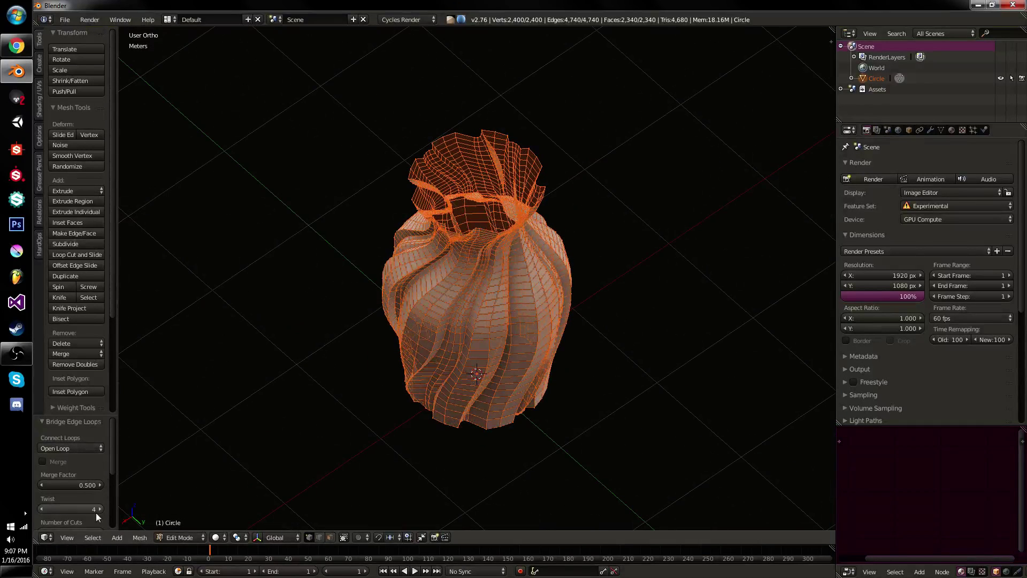
click(95, 512)
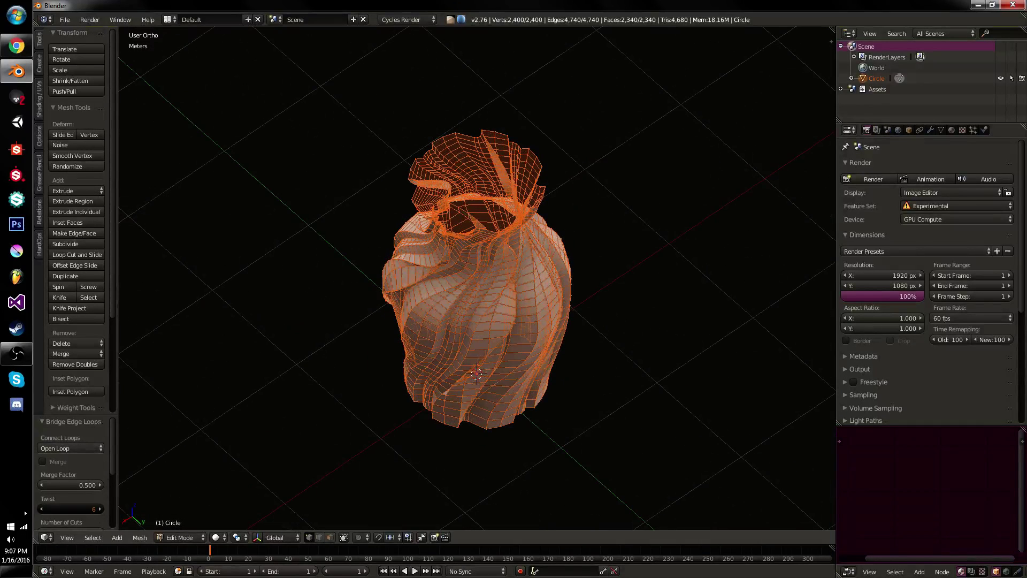
middle_drag(320, 436, 435, 367)
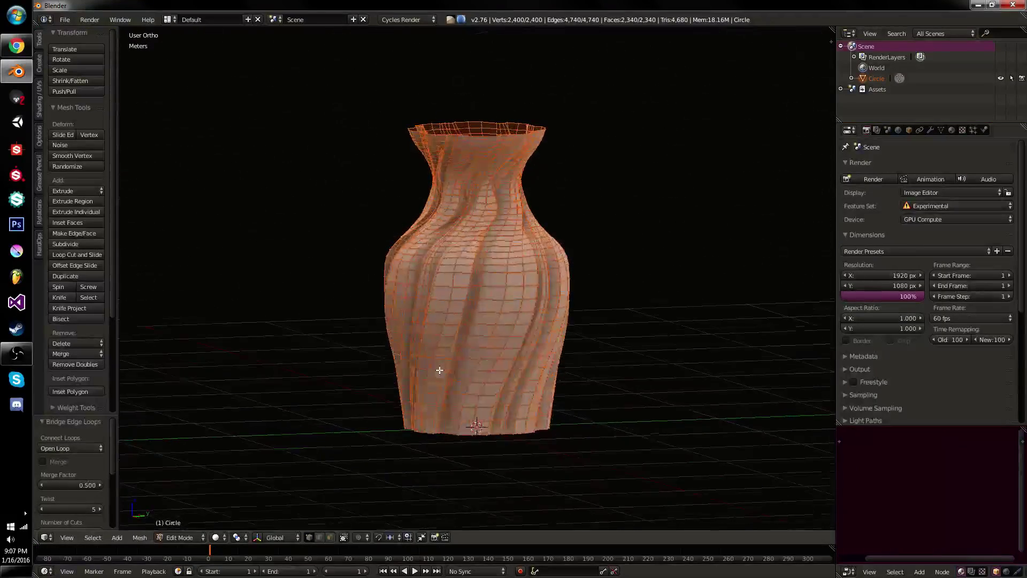
Raise the bridge's Twist to 9 to show a stronger spiral and lower it back to 0
click(99, 508)
click(100, 508)
click(100, 508)
click(100, 509)
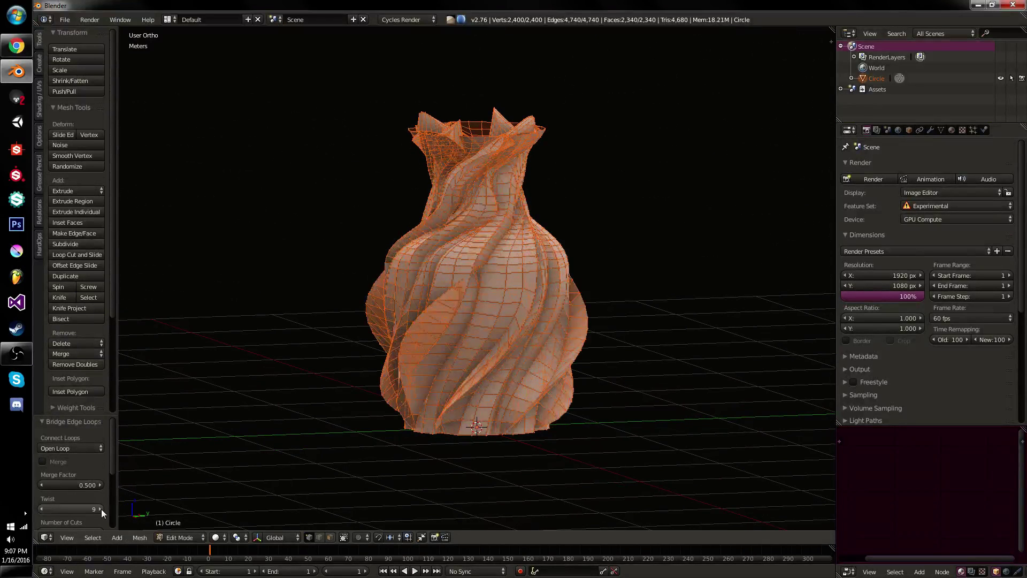
drag(61, 508, 61, 509)
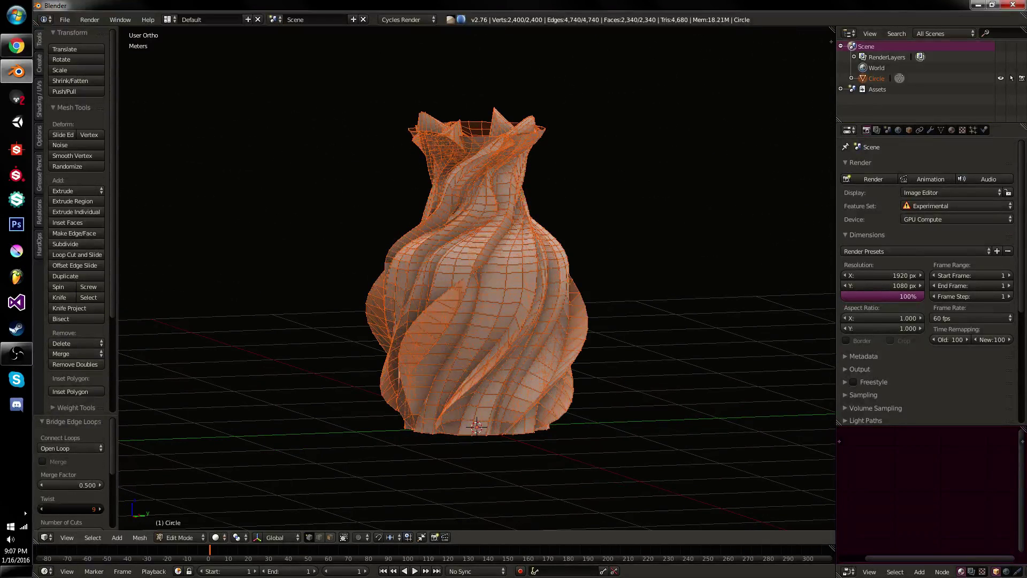
click(40, 509)
click(41, 509)
click(41, 509)
click(41, 509)
click(40, 509)
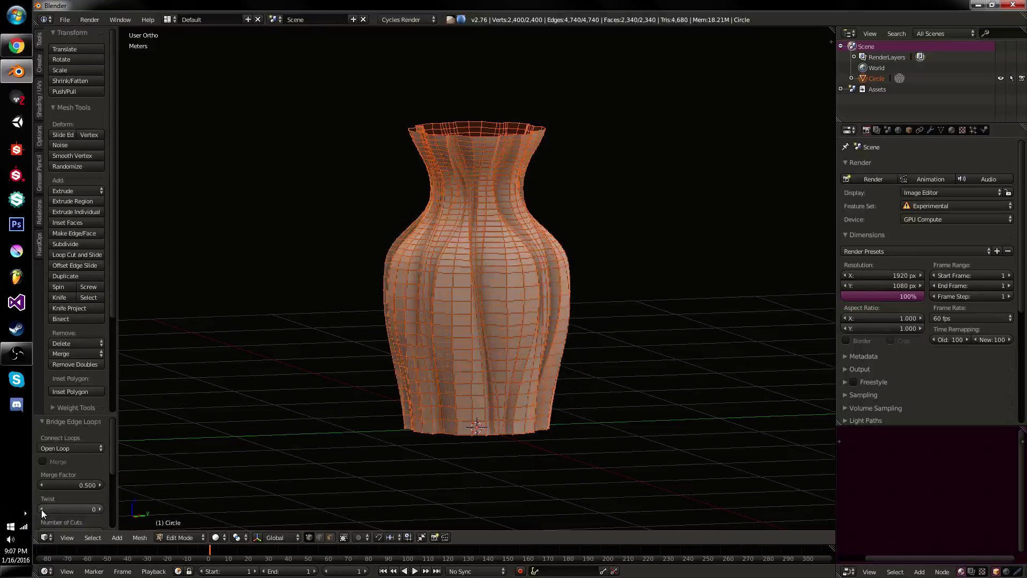
Set the vase bridge's Twist to 3
click(101, 508)
click(101, 508)
click(101, 509)
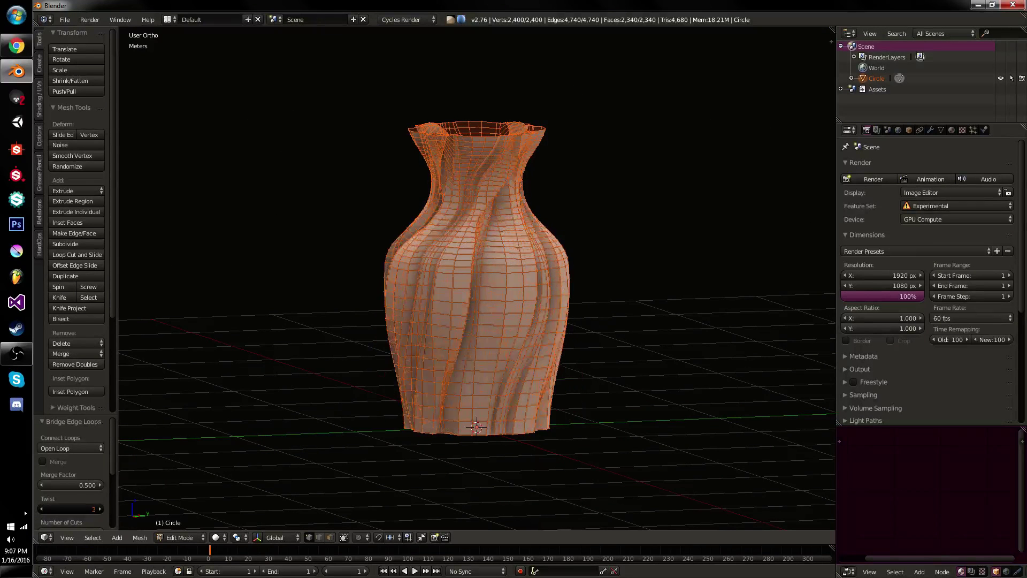
Set the vase bridge's Twist to 5 and inspect the spiral from several angles
click(101, 509)
click(47, 509)
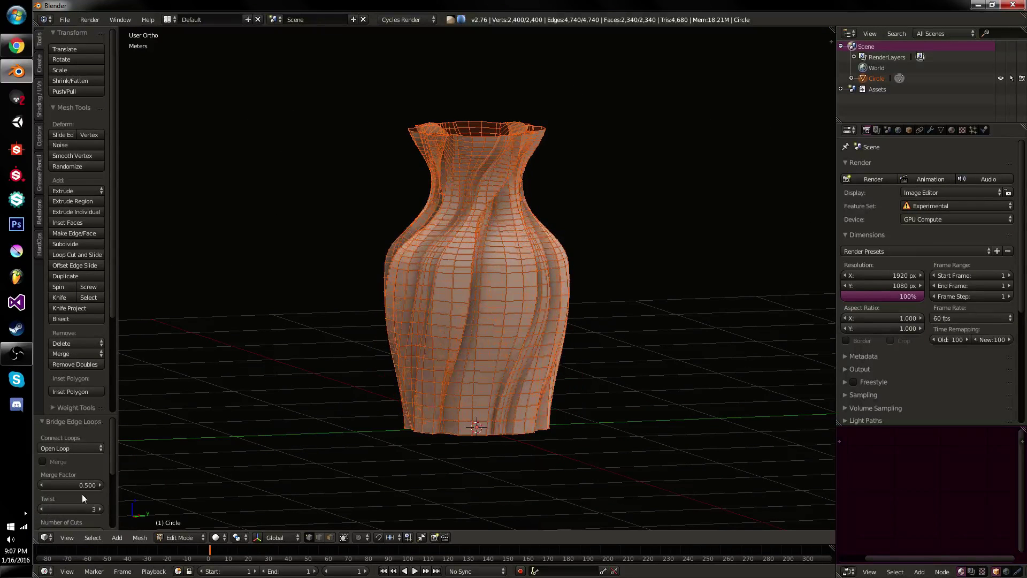
middle_drag(347, 418, 448, 431)
scroll(447, 394, up, 2)
middle_drag(447, 393, 549, 319)
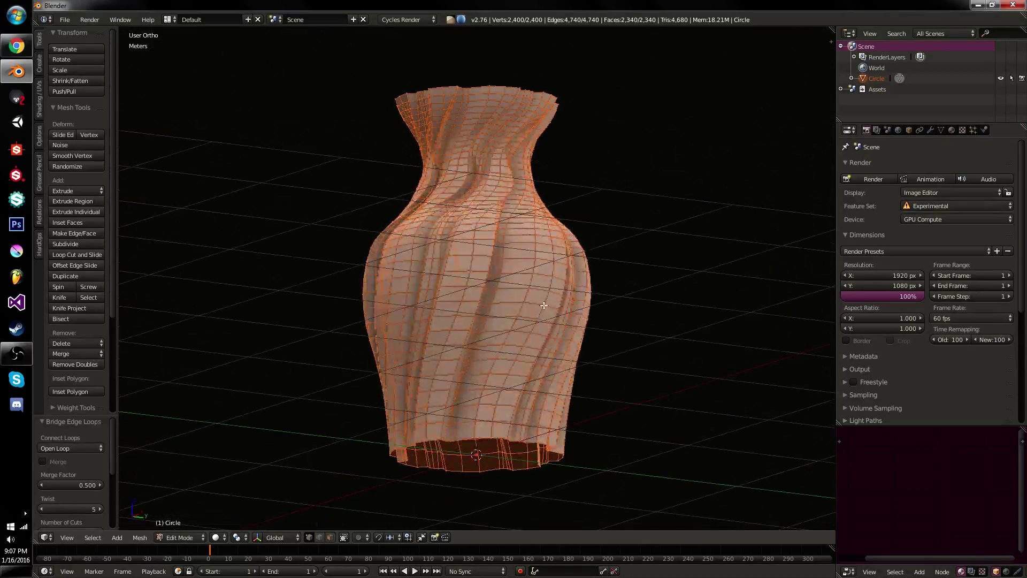
middle_drag(584, 269, 642, 298)
middle_drag(557, 269, 396, 329)
scroll(69, 480, down, 4)
scroll(74, 495, down, 2)
Set the vase bridge's Profile Factor to -0.280 so each section curves inward between the outlines
click(71, 521)
click(71, 473)
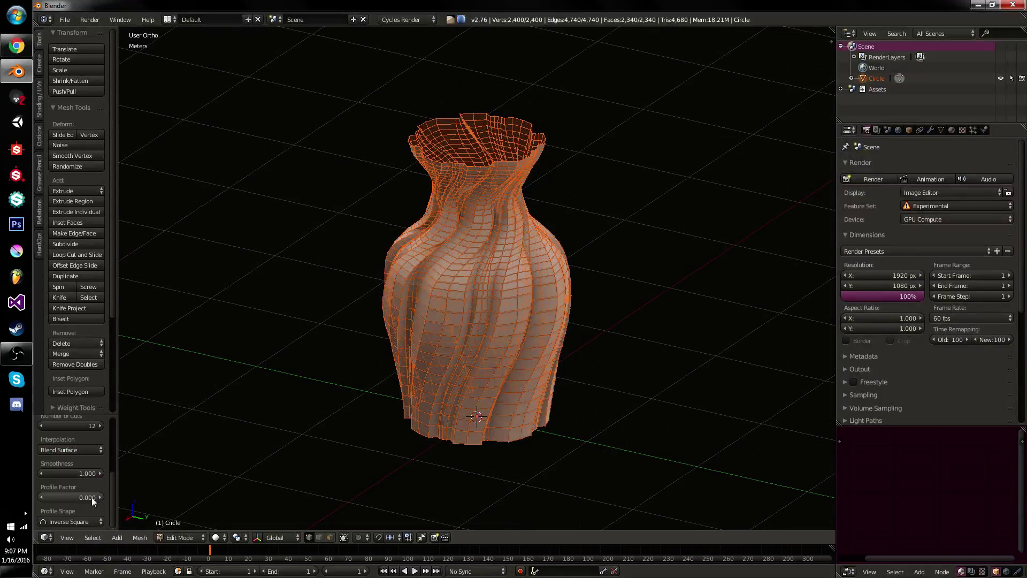
drag(72, 496, 68, 497)
middle_drag(371, 407, 395, 357)
key(KP_1)
key(a)
key(a)
middle_drag(612, 283, 573, 315)
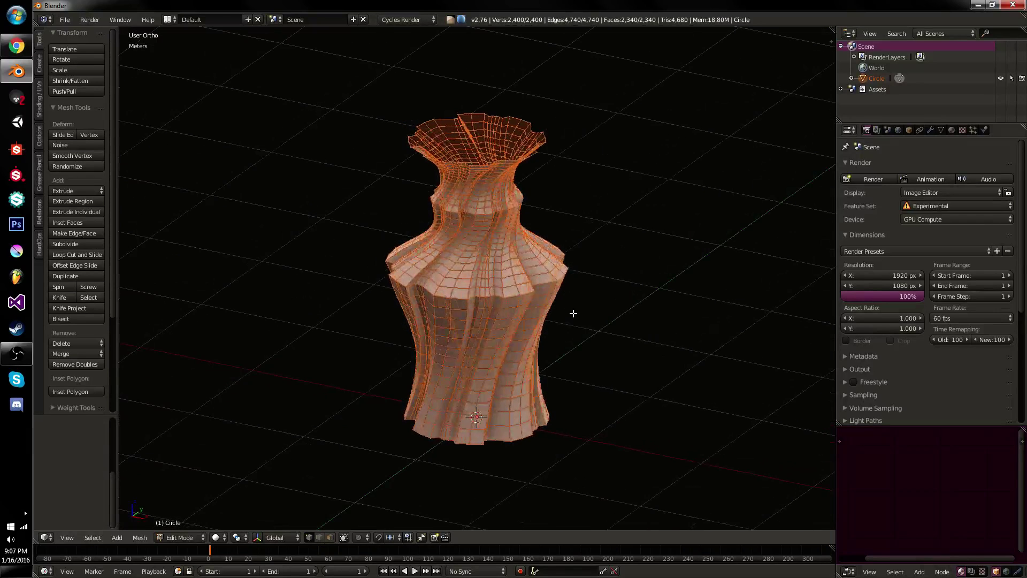
Duplicate the entire vase mesh in place, try shrinking the copy along its normals, and undo the duplicate
alt+right_click(517, 439)
shift+middle_drag(519, 439, 469, 380)
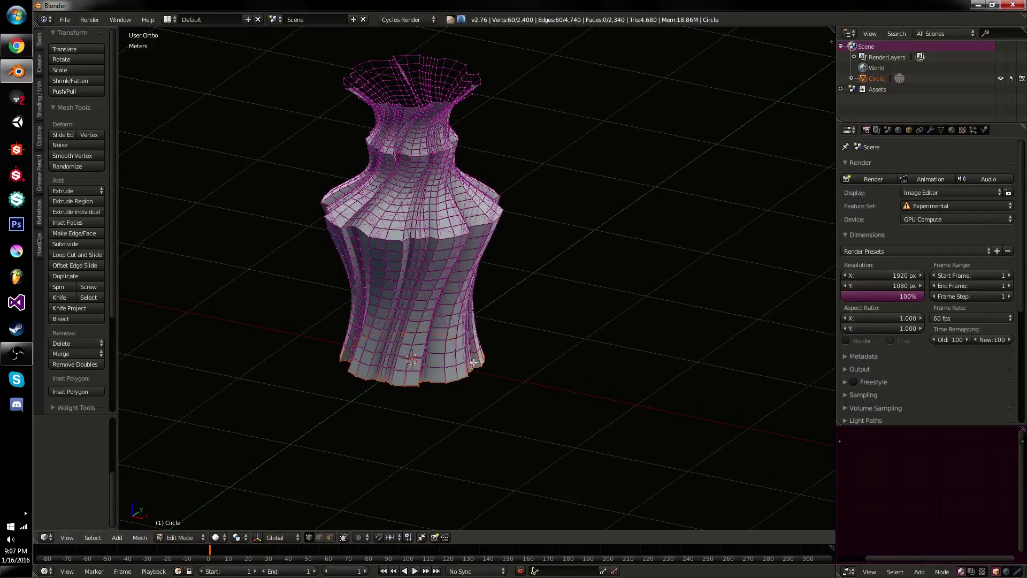
key(a)
key(a)
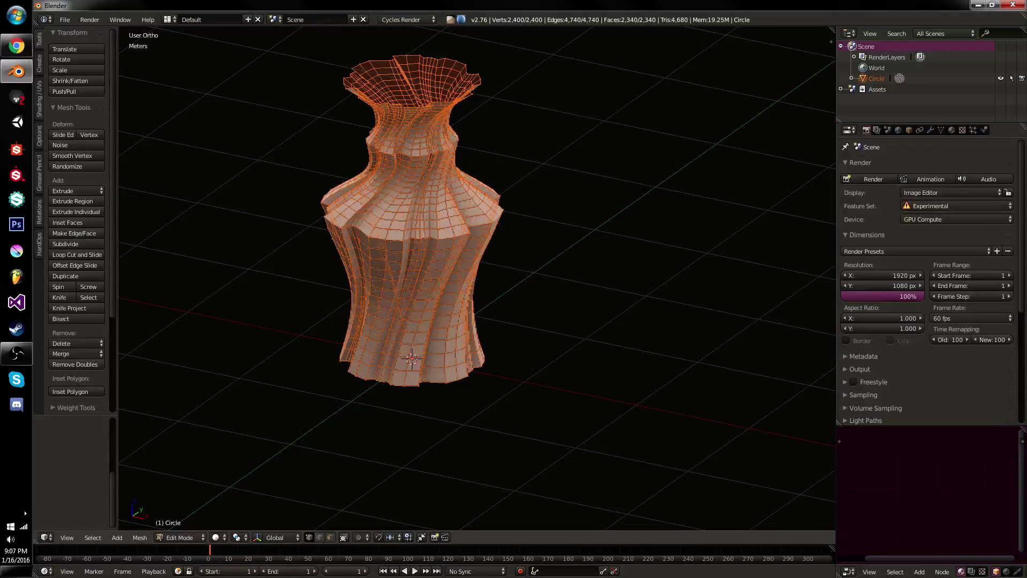
key(shift+d)
key(Escape)
key(alt+s)
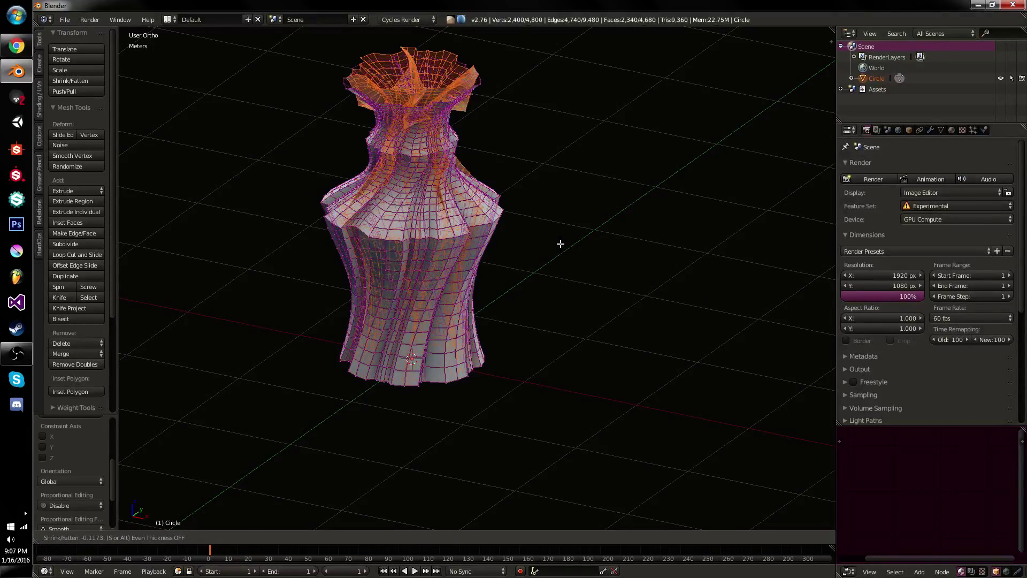
key(Escape)
key(ctrl+z)
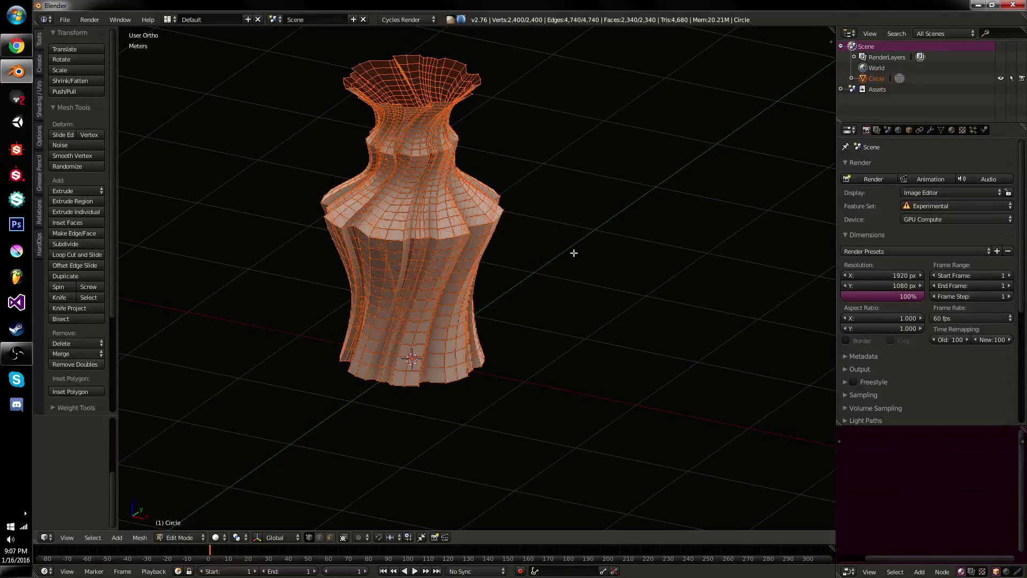
Make another in-place duplicate of the vase mesh and try offsetting it with Shrink/Fatten
key(shift+d)
key(Escape)
key(alt+s)
click(570, 256)
mouse_move(569, 254)
middle_down()
mouse_move(532, 330)
mouse_move(553, 250)
middle_up()
Switch the vase to Object Mode and look through the modifiers that can be added
key(Tab)
click(931, 131)
key(Tab)
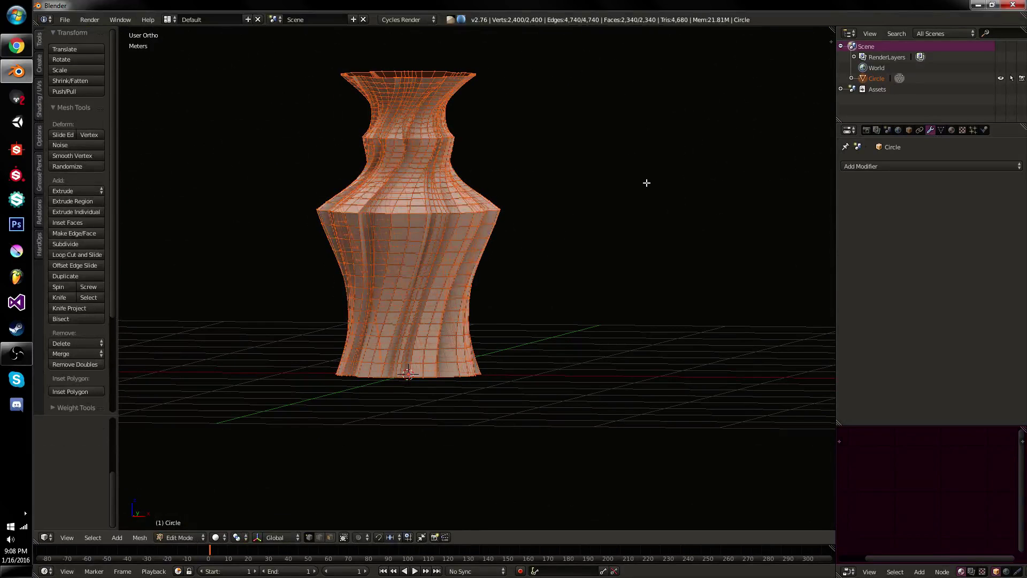
key(Tab)
click(870, 165)
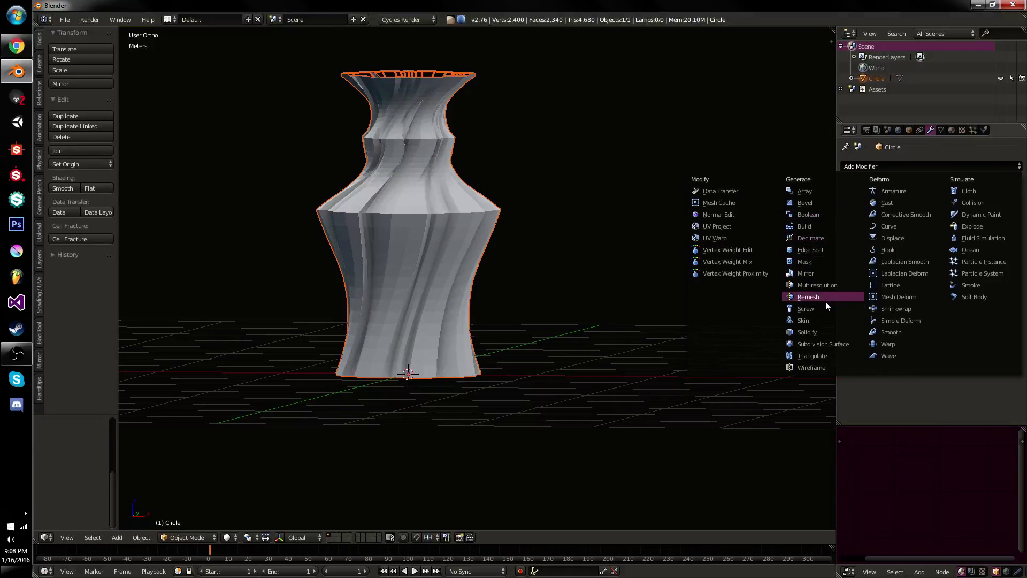
In Edit Mode, select four edge loops of the vase: the widest ring, the base, the neck ring and the top rim
key(Tab)
key(a)
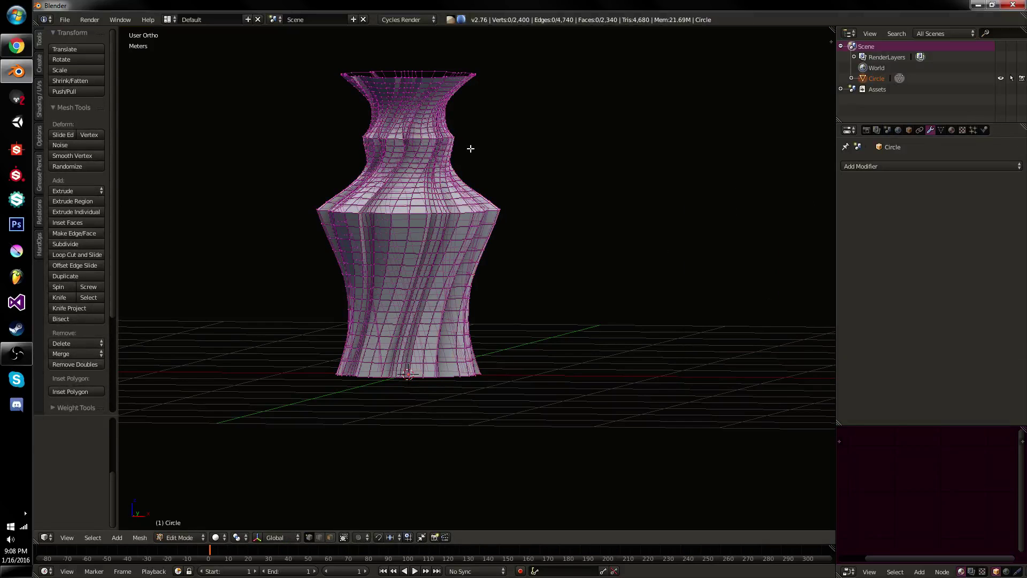
key(KP_1)
alt+click(427, 215)
alt+shift+click(421, 373)
shift+scroll(423, 237, up, 1)
shift+scroll(423, 236, up, 5)
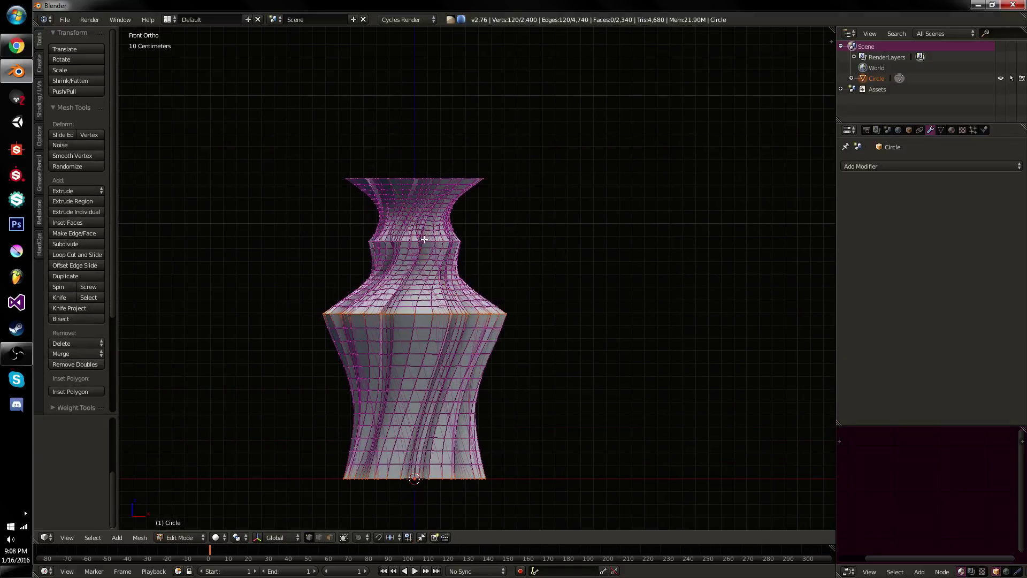
alt+shift+click(428, 241)
alt+shift+click(437, 176)
Duplicate the four loops in place and scale the copies to about 0.80 with the Z axis locked
key(shift+d)
right_click(549, 226)
key(s)
key(shift+z)
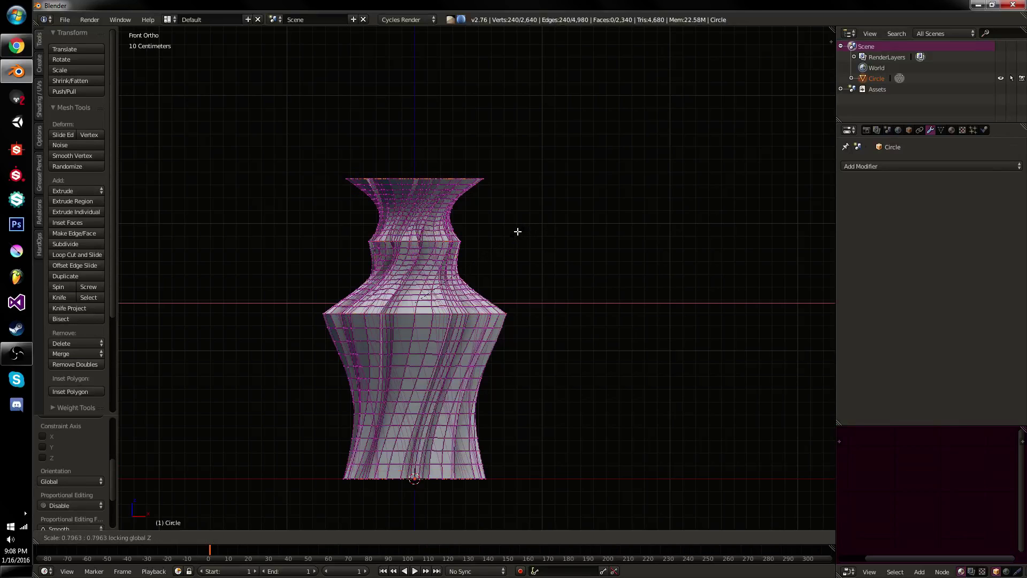
click(519, 228)
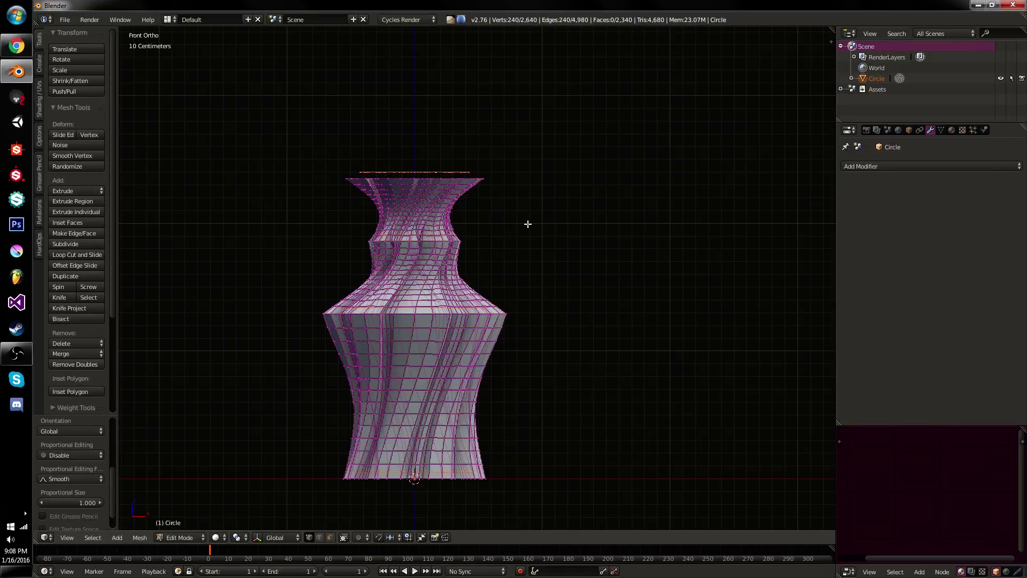
Fine-tune the duplicated loops' horizontal scale with Z locked and adjust their height along Z
key(s)
key(shift+z)
click(530, 225)
key(g)
key(z)
click(530, 229)
Bridge the duplicated loops into an inner vase wall with 12 cuts and check it in wireframe
middle_drag(530, 228, 507, 257)
key(w)
click(545, 237)
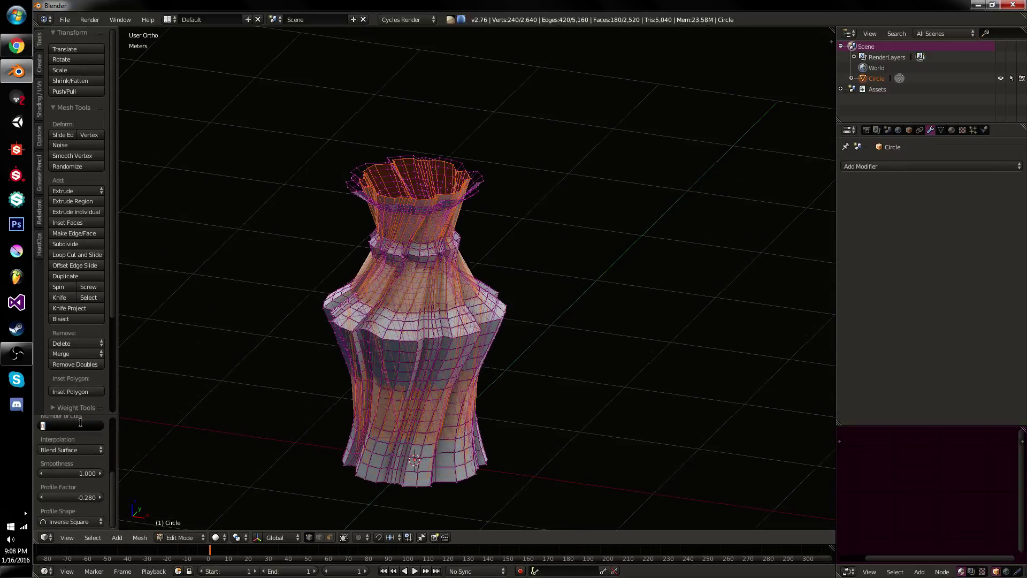
text(12)
key(Return)
key(KP_1)
key(z)
mouse_move(503, 323)
middle_down()
mouse_move(424, 353)
mouse_move(463, 327)
mouse_move(481, 355)
mouse_move(457, 357)
middle_up()
key(z)
key(KP_1)
Select the inner and outer edge loops at the vase's top opening and bridge them into a rim
key(a)
middle_drag(471, 167, 493, 264)
scroll(492, 265, up, 3)
key(a)
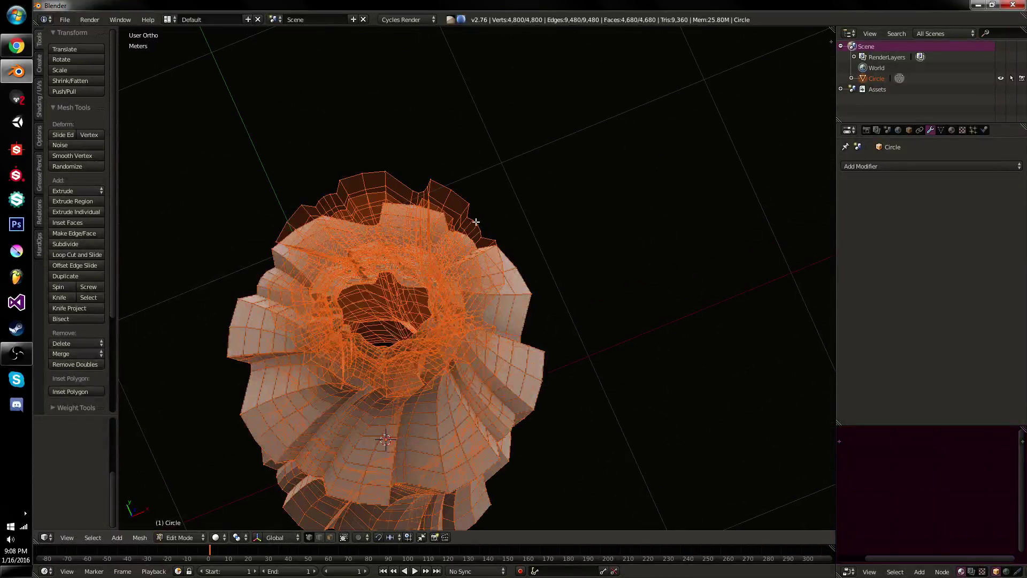
alt+right_click(432, 206)
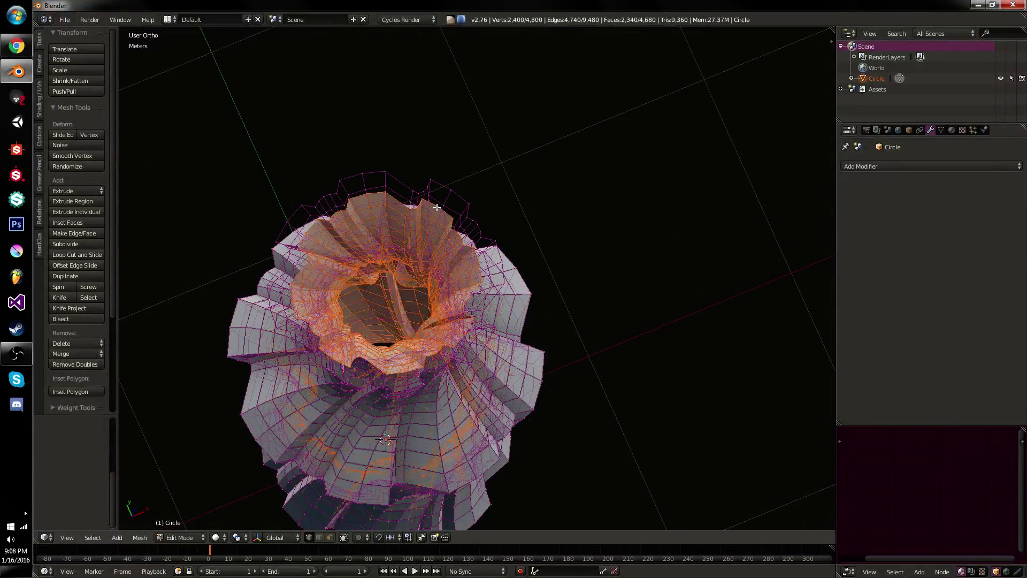
alt+shift+right_click(442, 185)
key(w)
click(444, 204)
Set the rim bridge's Twist to 0
middle_drag(515, 243, 508, 254)
scroll(54, 458, up, 2)
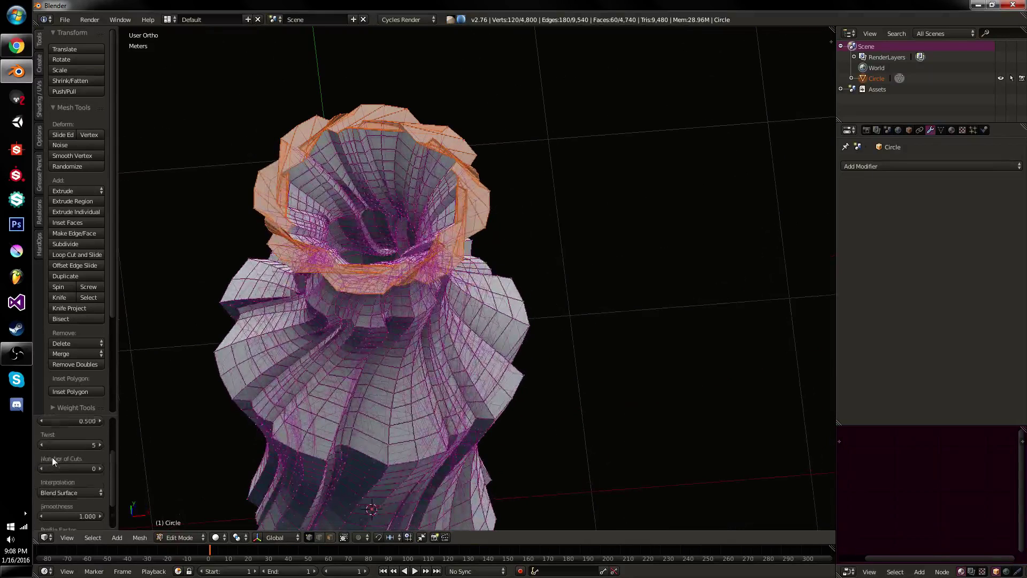
double_click(66, 443)
text(0)
key(Return)
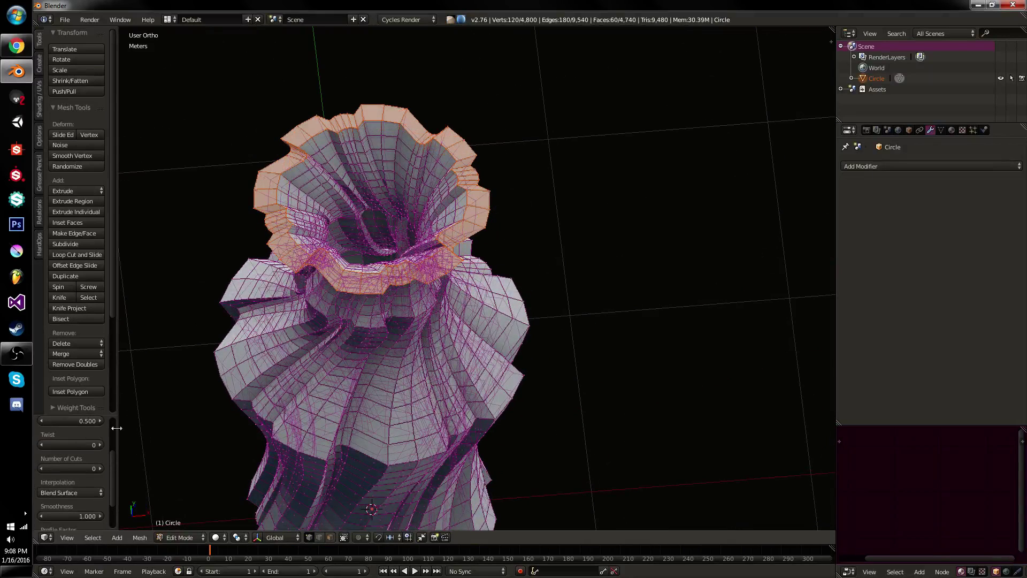
Add a centred edge loop around the rim and push it outward by about 0.037 with Shrink/Fatten
middle_drag(396, 308, 421, 279)
scroll(488, 168, up, 5)
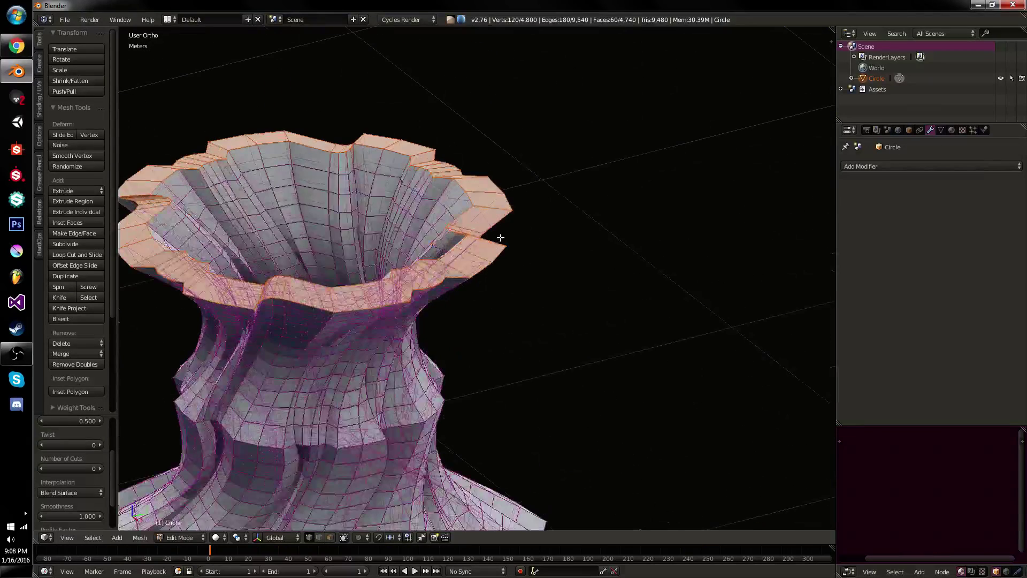
key(a)
key(ctrl+r)
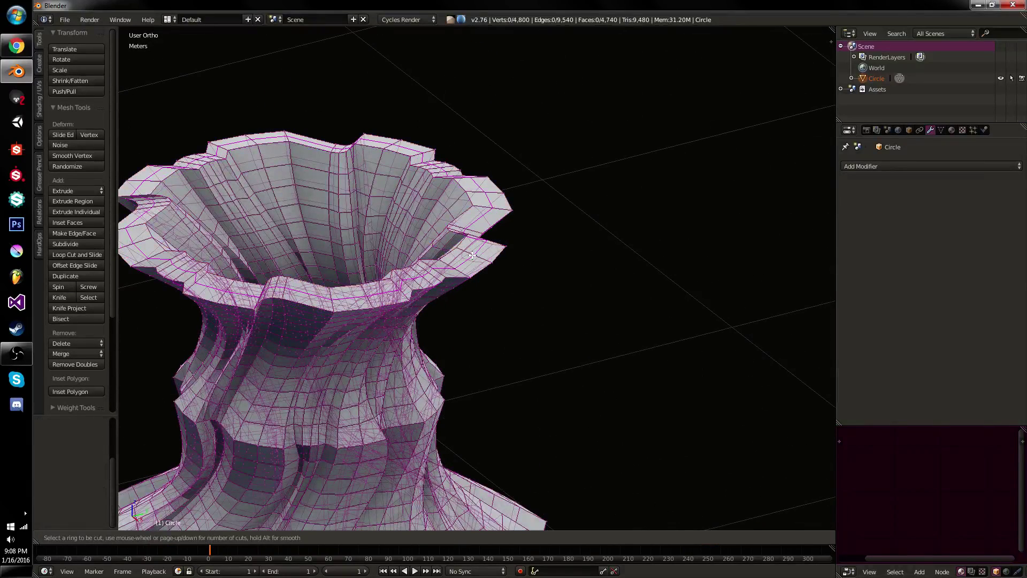
click(474, 252)
right_click(498, 260)
key(alt+s)
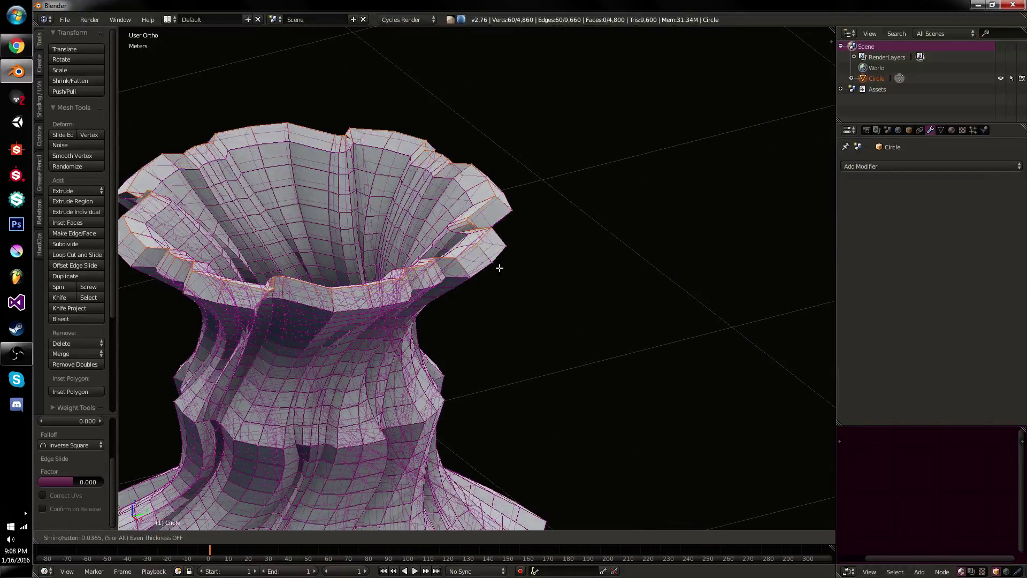
click(499, 268)
Try beveling the rim's centre loop with 5 segments and a profile of 0.5, and undo the bevel
key(ctrl+b)
scroll(534, 259, up, 3)
scroll(536, 259, up, 1)
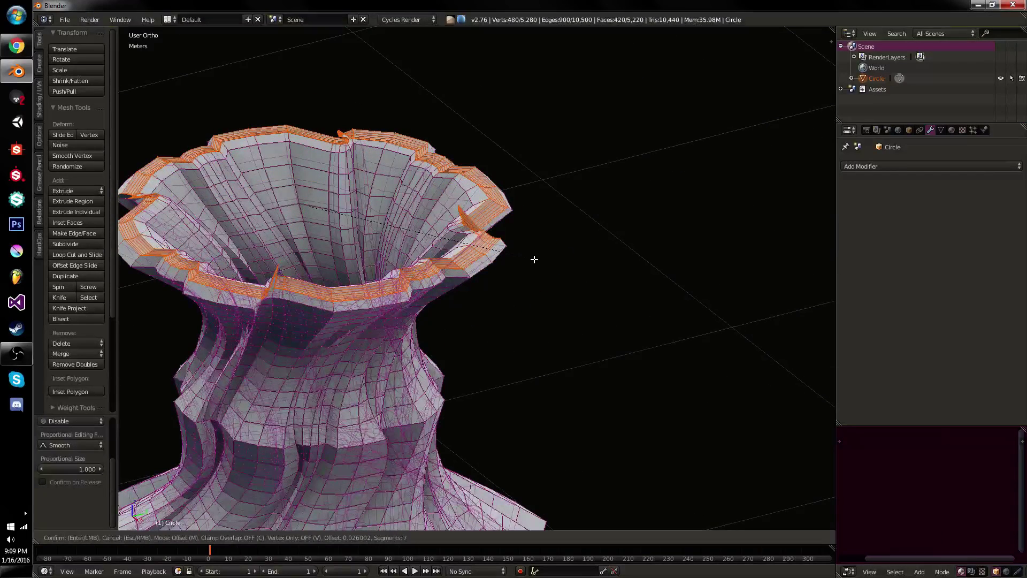
click(534, 259)
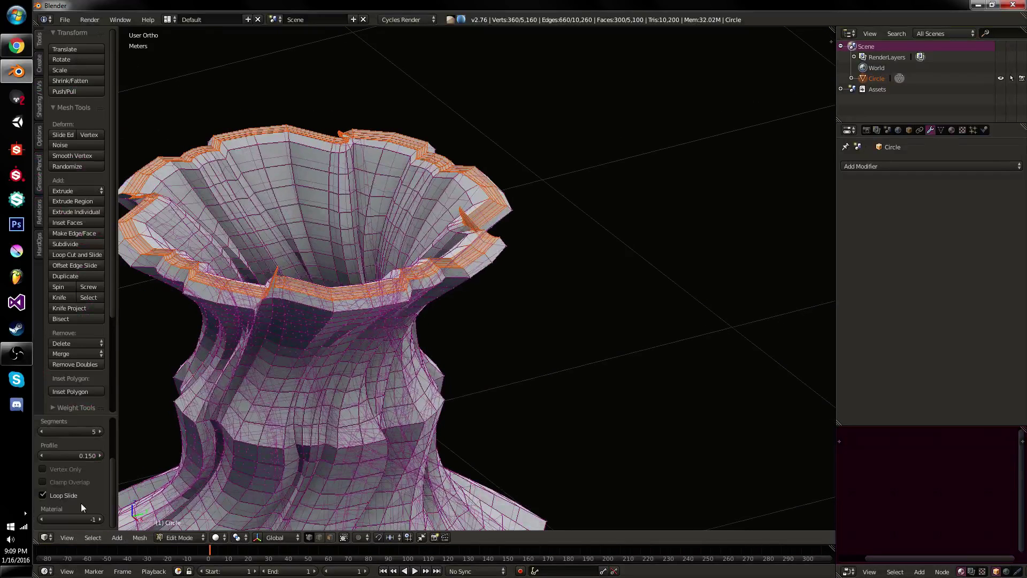
click(90, 456)
text(0.5)
key(Return)
key(ctrl+z)
Inspect the raised rim up close and the whole vase in Object Mode
middle_drag(537, 234, 577, 278)
scroll(535, 265, up, 2)
key(a)
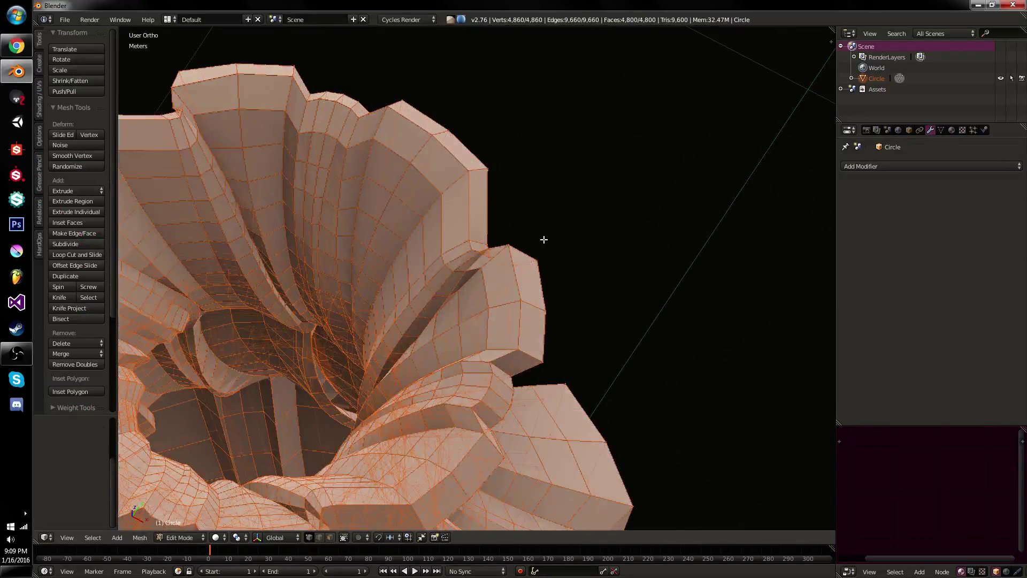
scroll(540, 244, down, 10)
key(Tab)
middle_drag(539, 248, 553, 279)
scroll(560, 315, up, 2)
Try dissolving the rim's centre edge loop, inspect the flat rim in Object Mode, and undo the removal
key(Tab)
alt+right_click(546, 109)
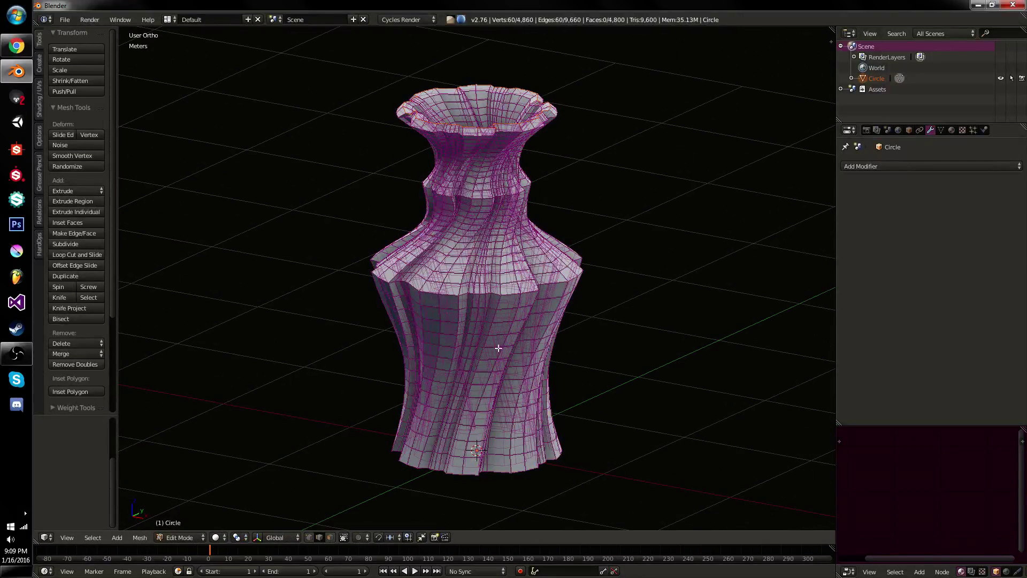
key(x)
click(613, 196)
key(a)
key(Tab)
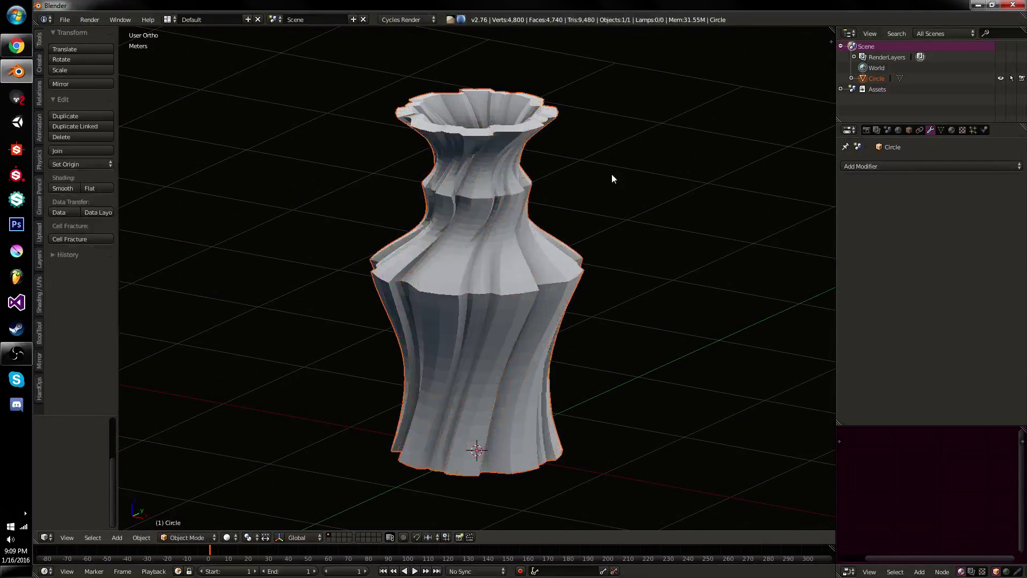
middle_drag(611, 178, 631, 261)
key(Tab)
key(ctrl+z)
key(ctrl+z)
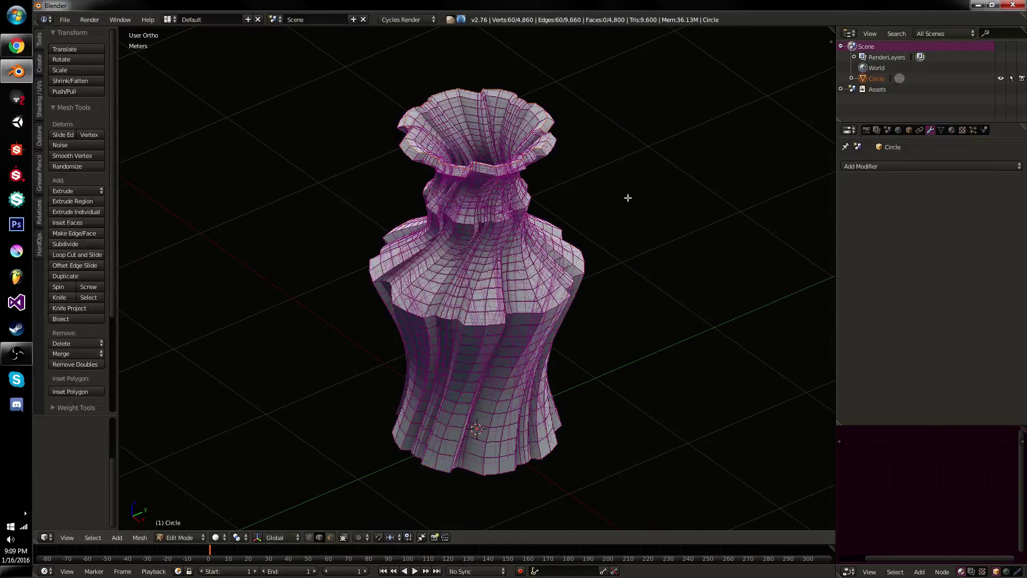
Offset the rim's centre loop outward by about 0.025 with Shrink/Fatten
key(alt+s)
click(627, 193)
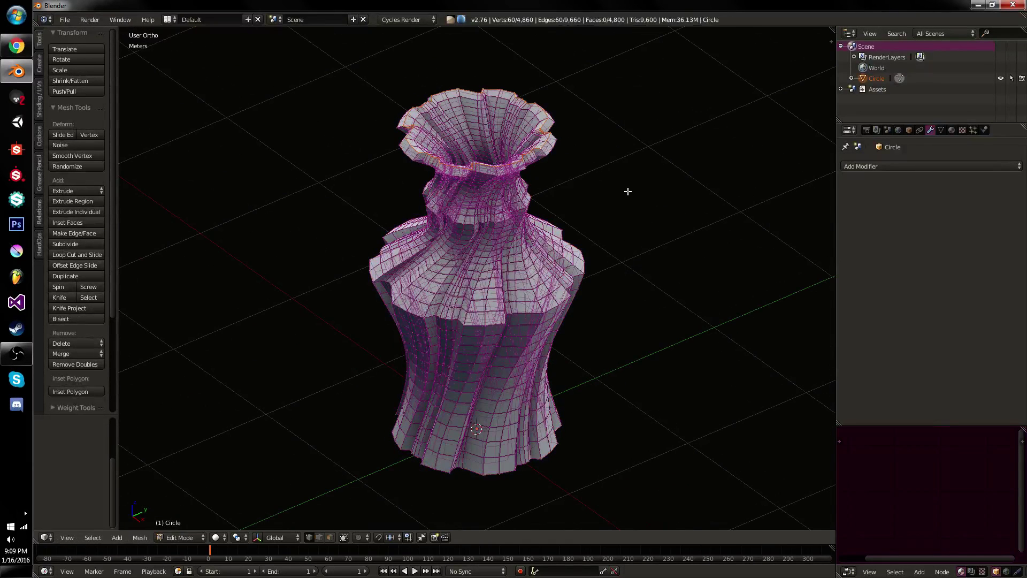
key(a)
key(a)
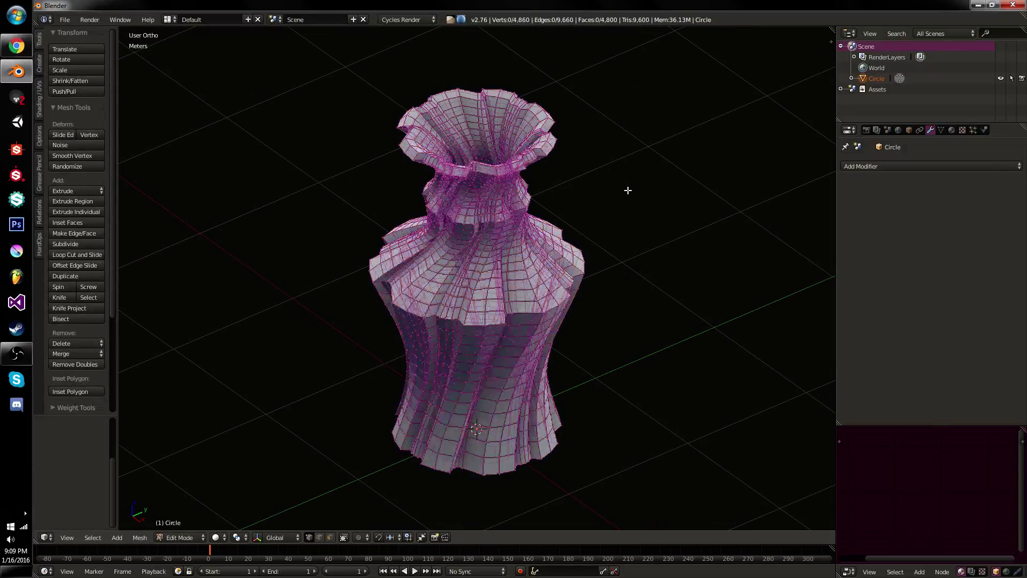
key(ctrl+z)
key(alt+s)
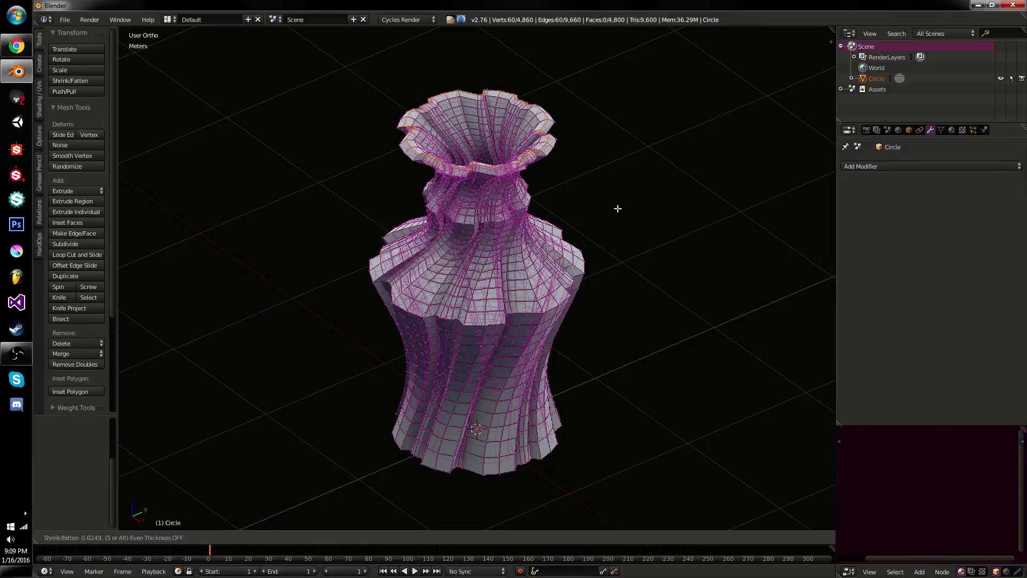
click(617, 208)
Close the vase's open bottom by filling the outer and inner base edge loops with faces
key(Tab)
middle_drag(614, 221, 593, 205)
key(KP_1)
shift+middle_drag(565, 277, 571, 209)
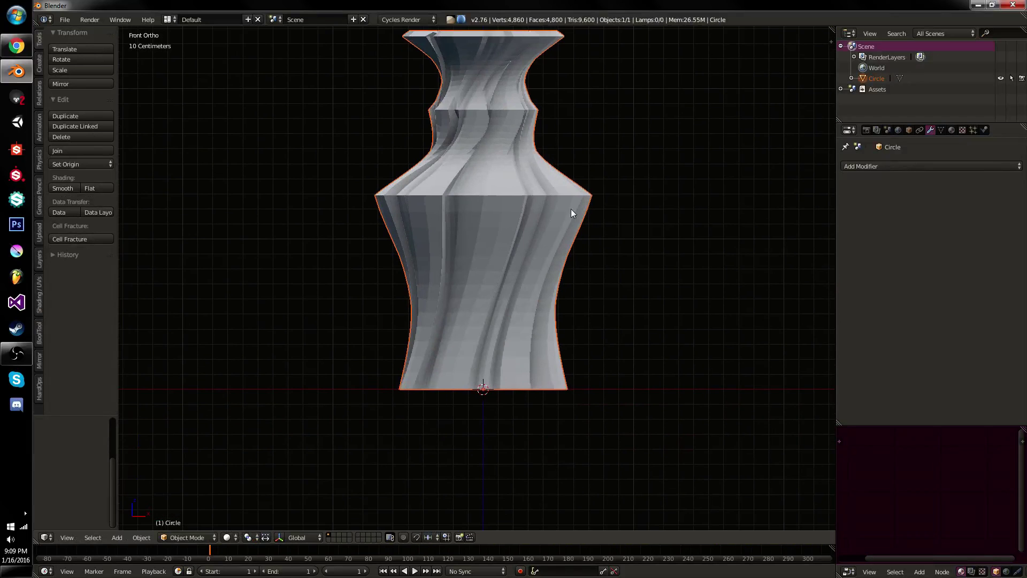
key(Tab)
middle_drag(525, 391, 527, 347)
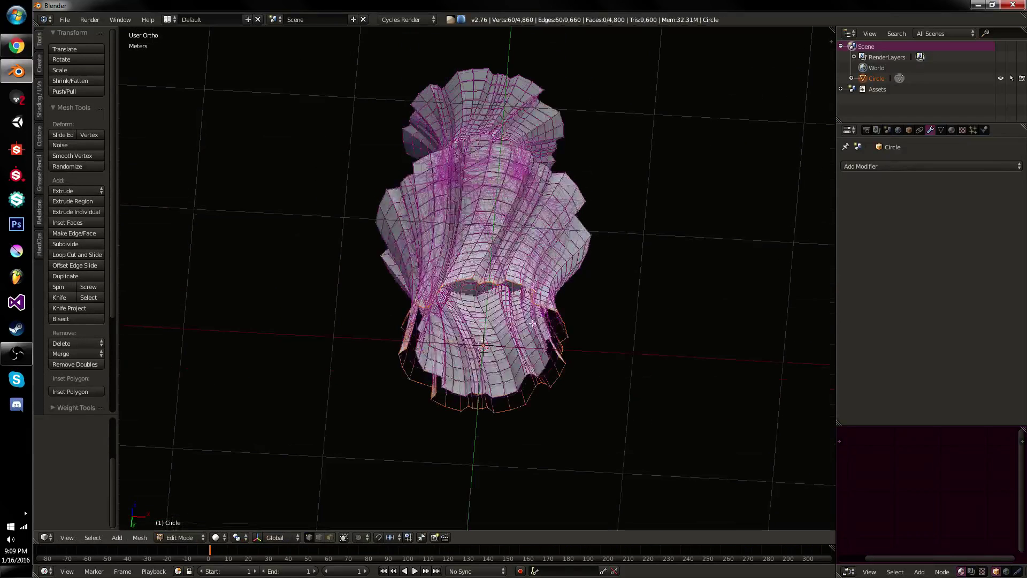
key(f)
alt+click(543, 367)
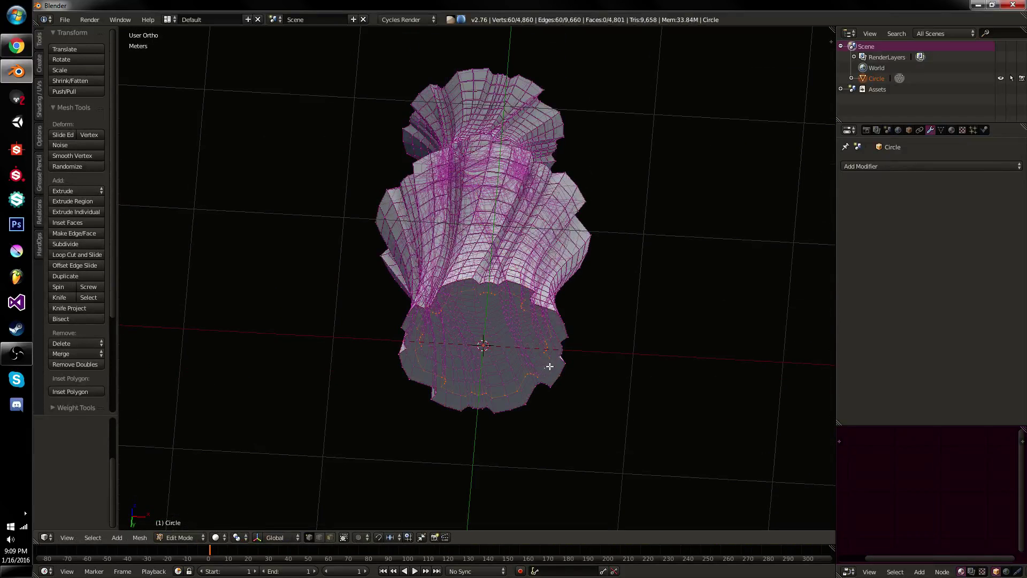
key(KP_1)
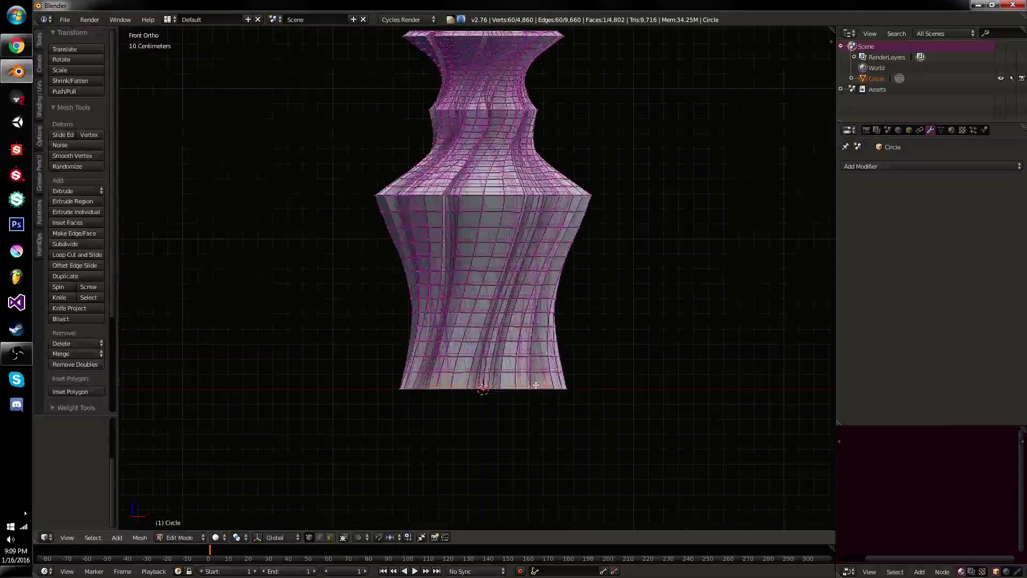
Delete the lowest vertex loop of the vase's inner wall and fill the wall's new bottom loop with a face
scroll(555, 390, up, 2)
shift+middle_drag(555, 390, 572, 360)
key(g)
key(g)
click(552, 343)
key(x)
click(535, 358)
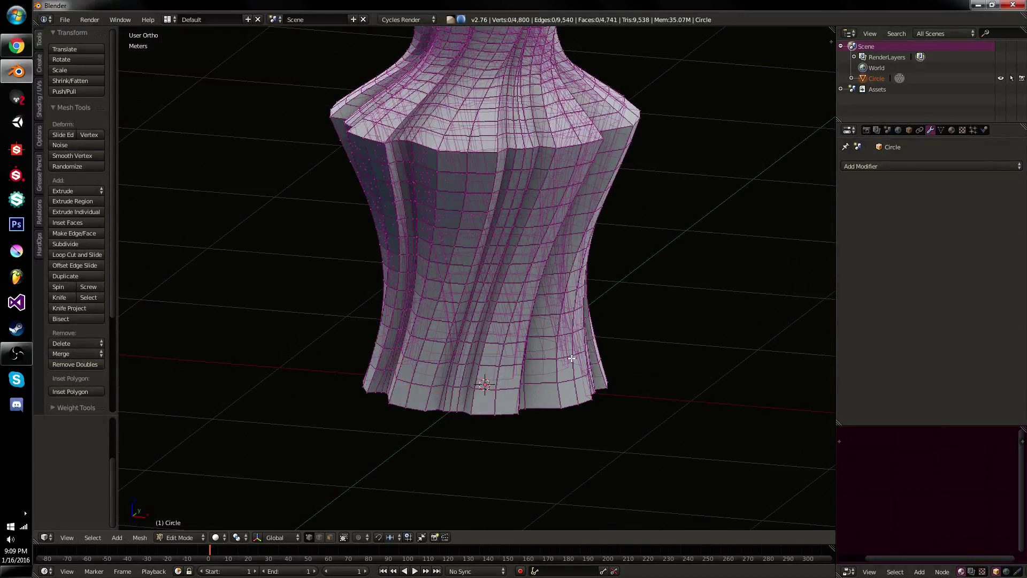
alt+right_click(535, 376)
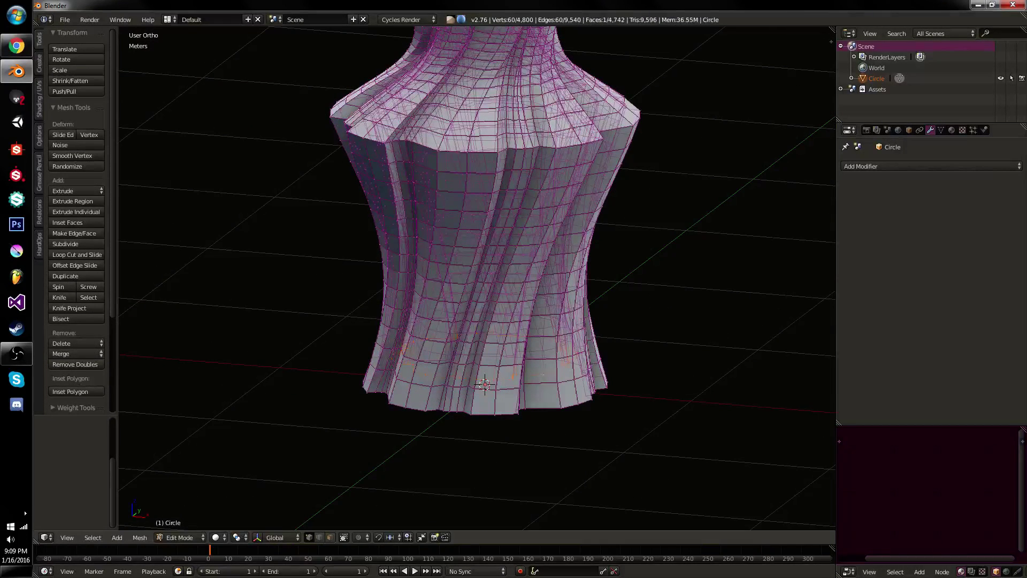
Try a Subdivision Surface modifier on the vase with 2 view subdivisions and inspect the base and mesh
key(Tab)
scroll(594, 321, down, 2)
shift+middle_drag(618, 252, 608, 331)
click(859, 167)
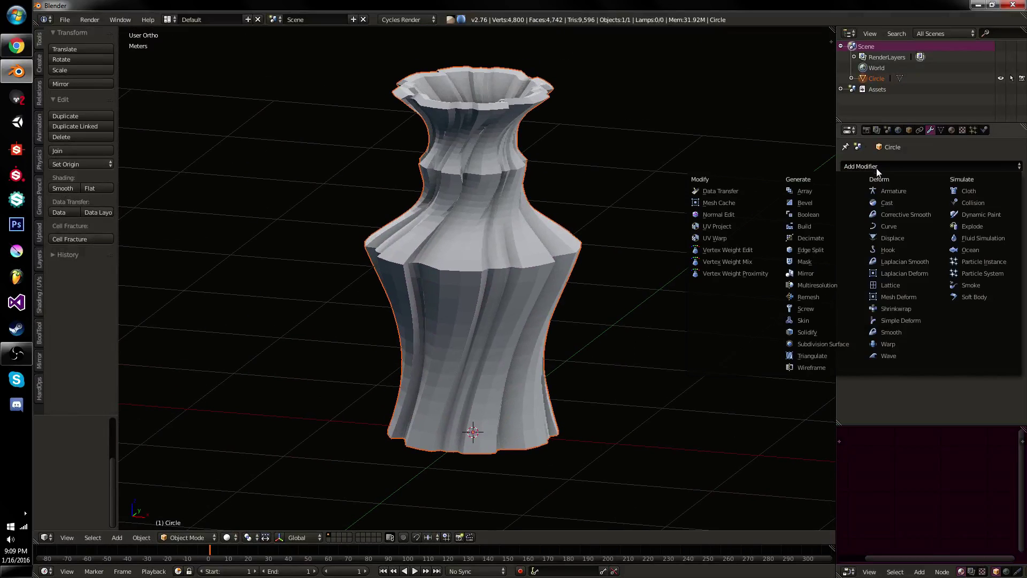
click(840, 346)
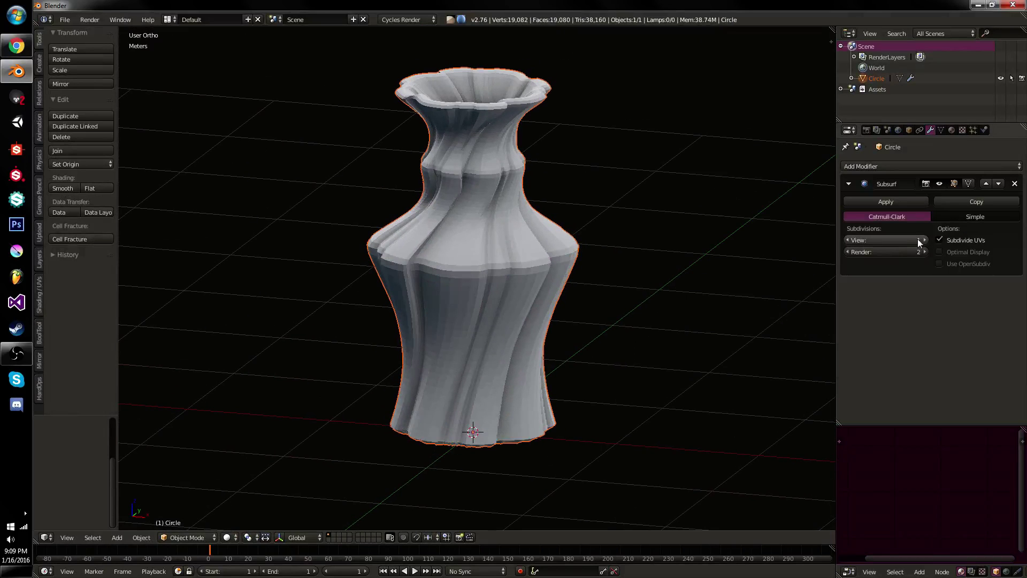
middle_drag(776, 342, 653, 236)
key(Tab)
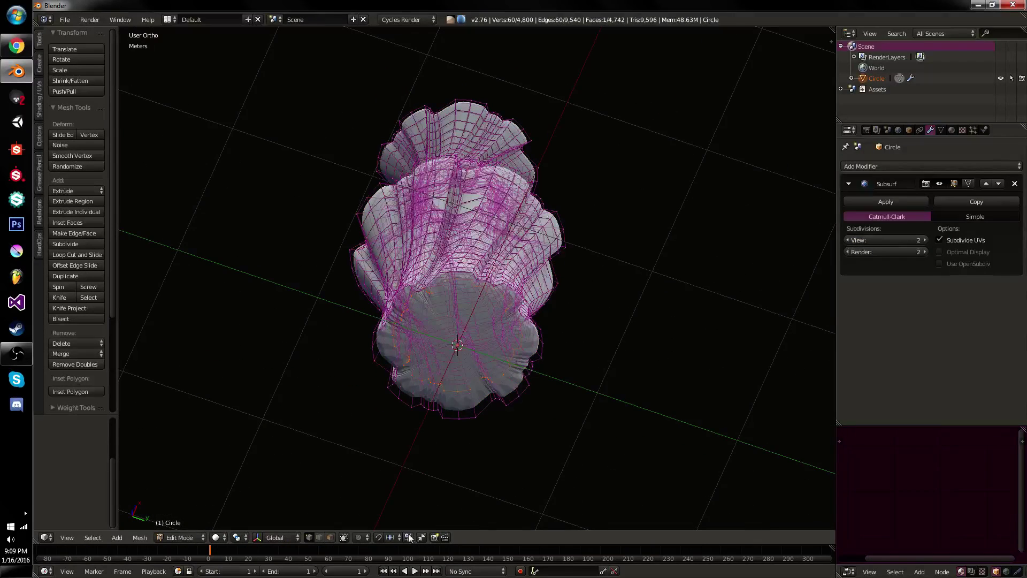
scroll(428, 393, up, 3)
key(Tab)
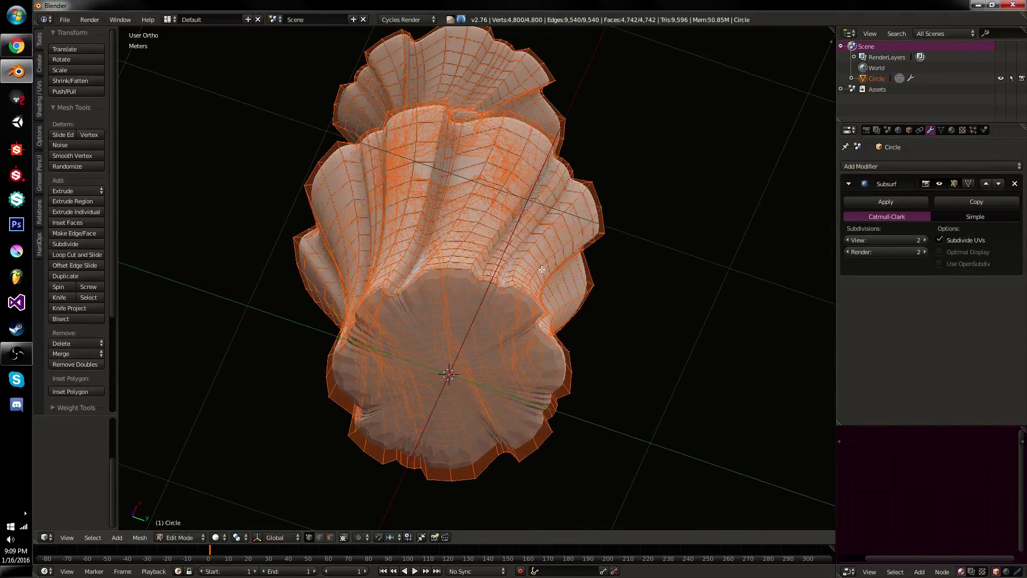
middle_drag(588, 193, 590, 270)
scroll(589, 273, down, 2)
Compare the vase with and without subdivision, and remove its Subdivision Surface modifier
click(1014, 184)
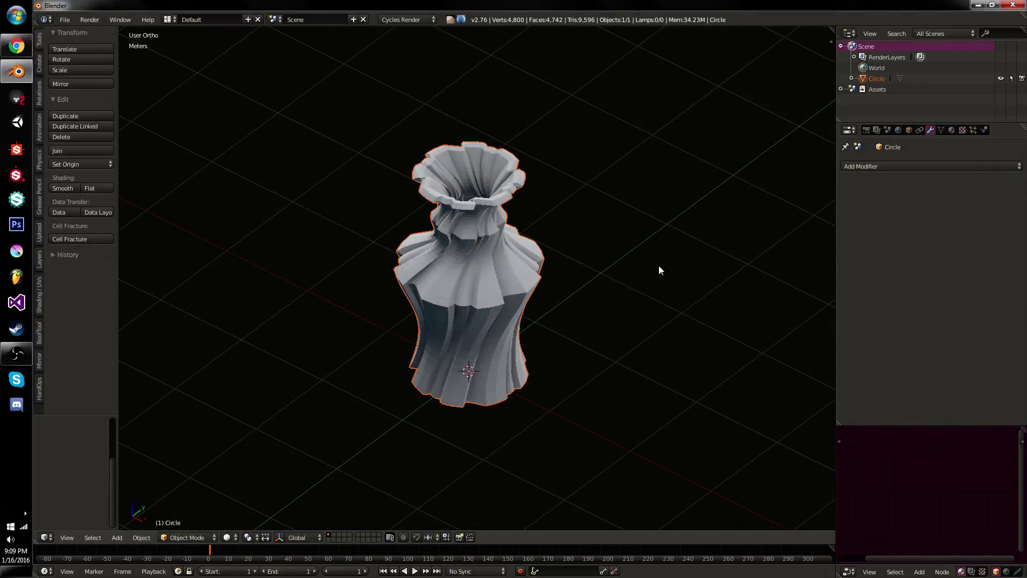
key(ctrl+z)
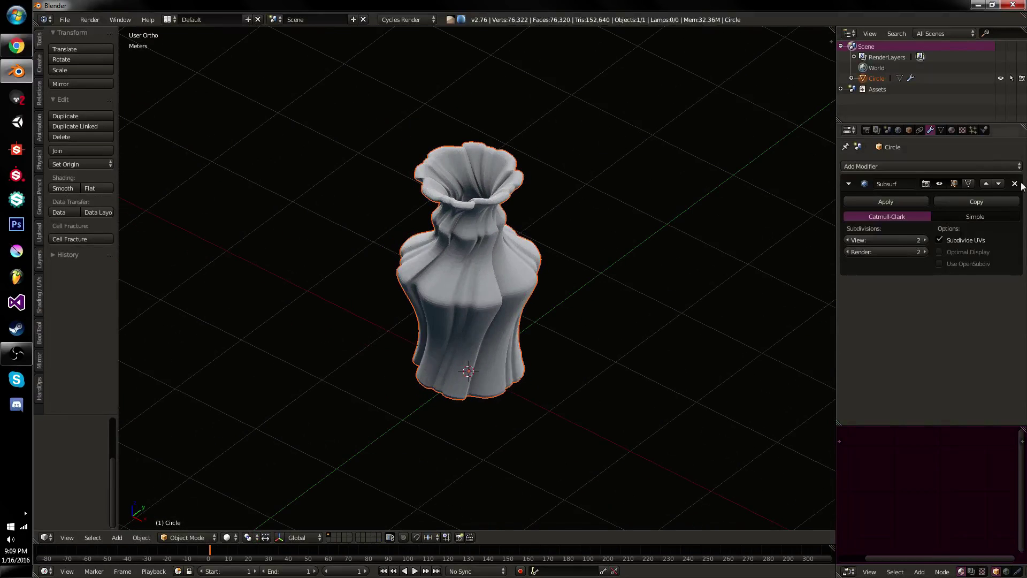
click(1015, 186)
Move the vase along the X axis away from the 3D cursor and apply smooth shading to it
middle_drag(567, 299, 586, 256)
key(g)
key(x)
click(377, 283)
click(66, 190)
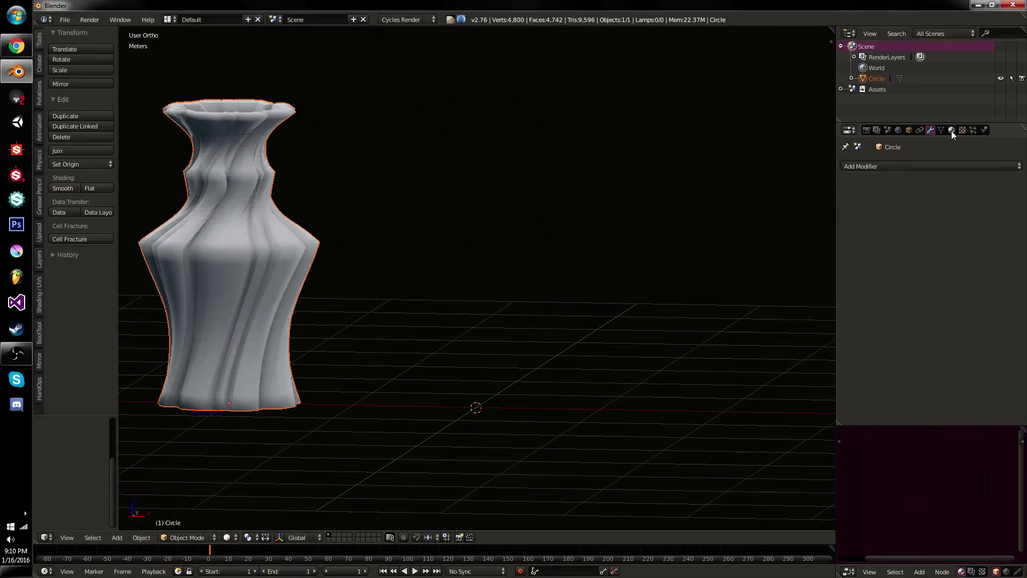
Enable Auto Smooth for the vase's normals with an angle of 35°
click(943, 130)
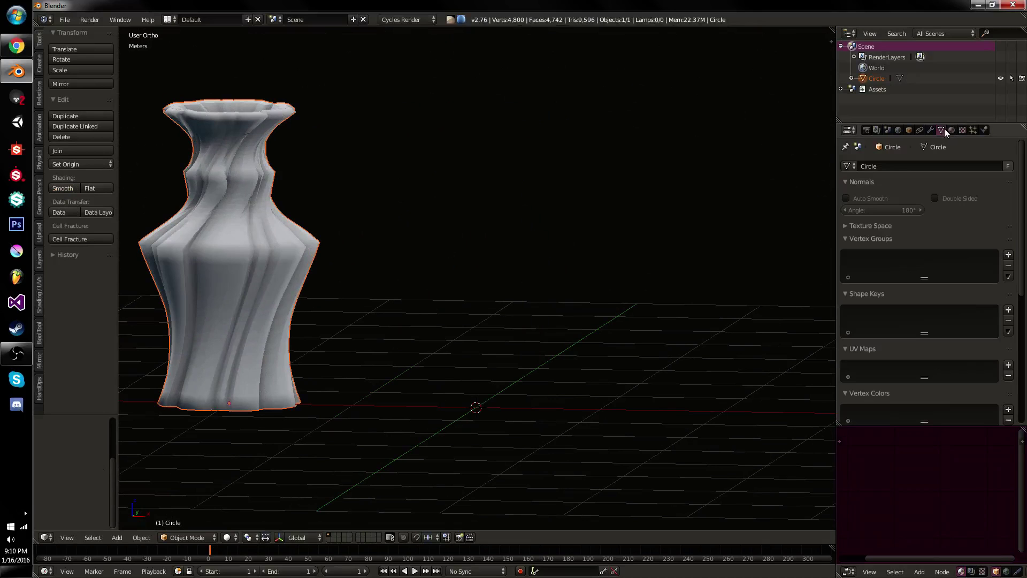
click(880, 213)
text(35)
key(Return)
key(t)
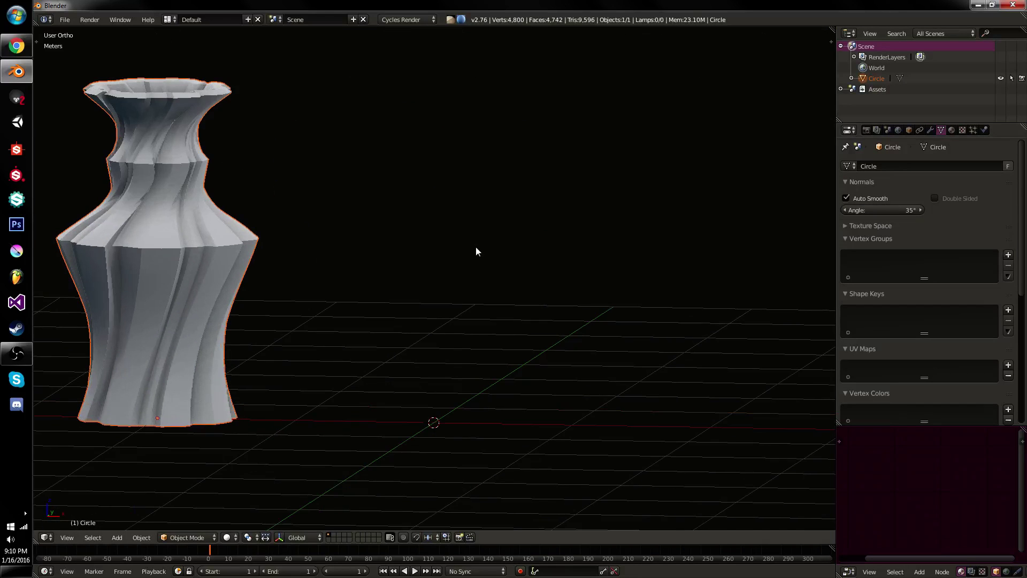
Deselect the vase and add a new circle mesh object at the 3D cursor
middle_drag(479, 248, 357, 301)
scroll(429, 271, down, 1)
scroll(460, 282, down, 2)
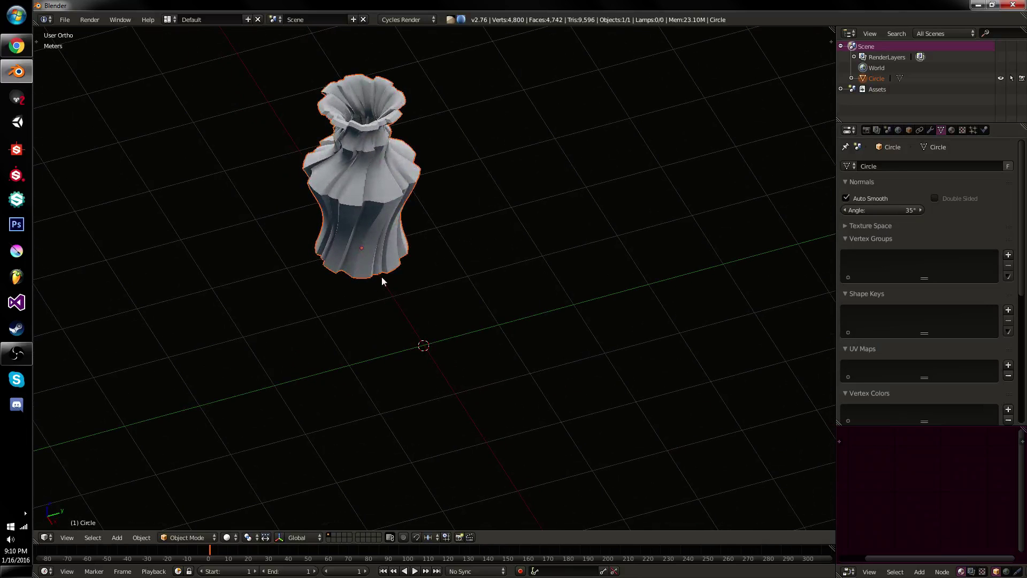
key(a)
key(shift+a)
mouse_move(447, 265)
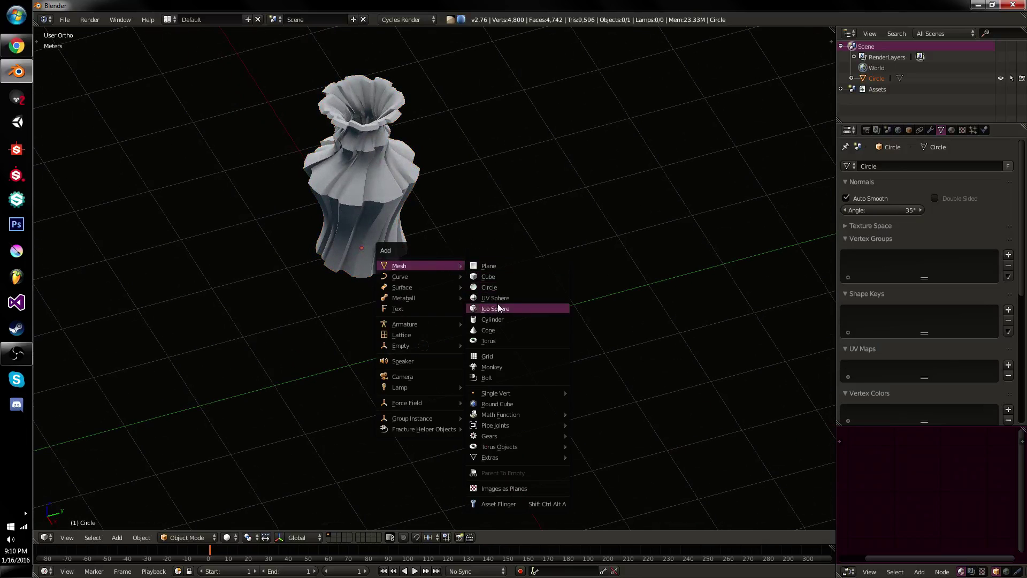
key(Escape)
key(shift+a)
mouse_move(456, 283)
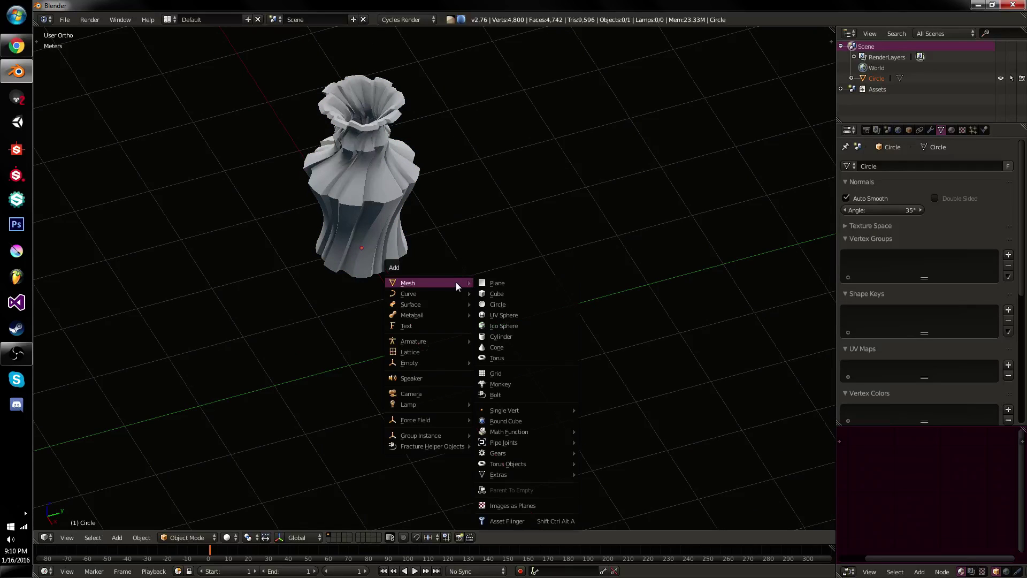
click(509, 302)
key(Tab)
key(Tab)
key(t)
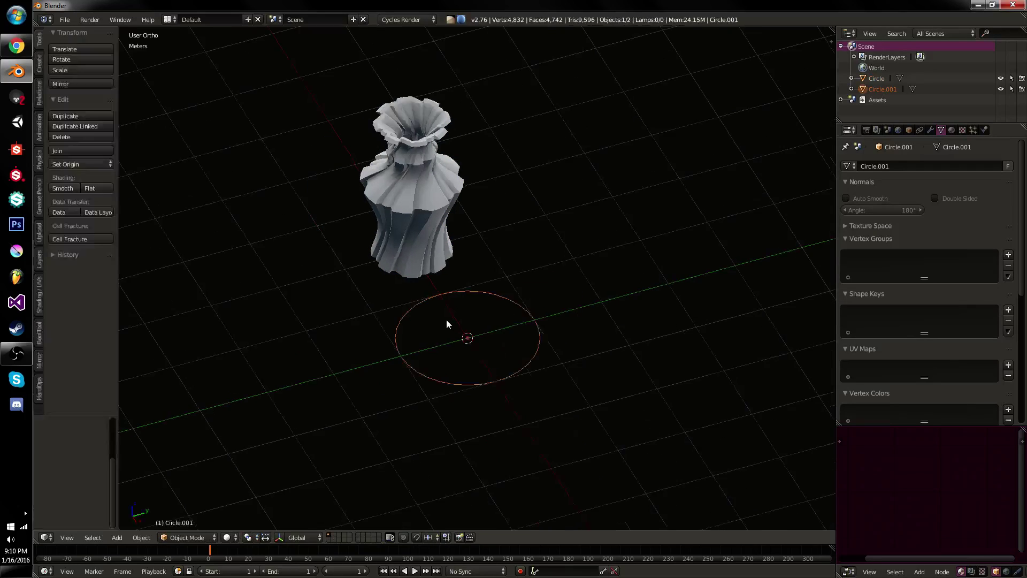
Replace the new object's geometry in Edit Mode with a circle of 24 vertices
key(Tab)
key(x)
click(487, 318)
key(shift+a)
click(487, 316)
scroll(76, 461, up, 3)
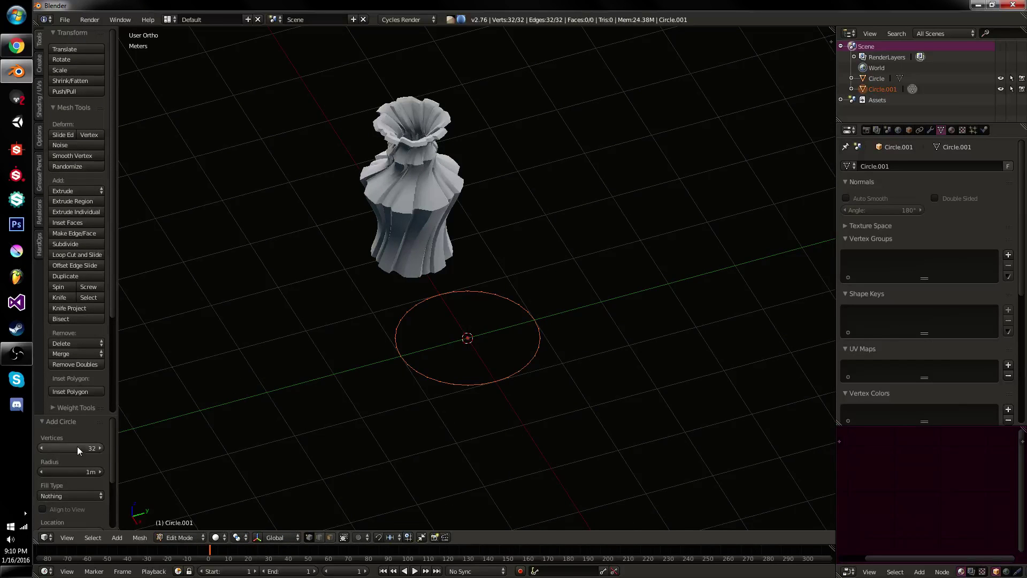
mouse_move(80, 448)
mouse_down()
mouse_move(53, 449)
mouse_move(84, 437)
mouse_up()
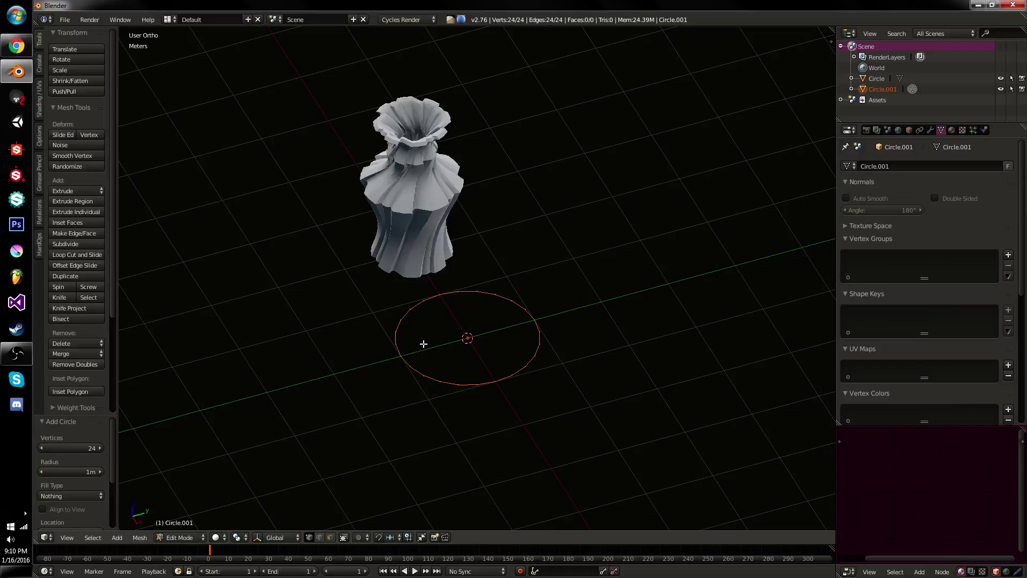
key(KP_Decimal)
key(KP_7)
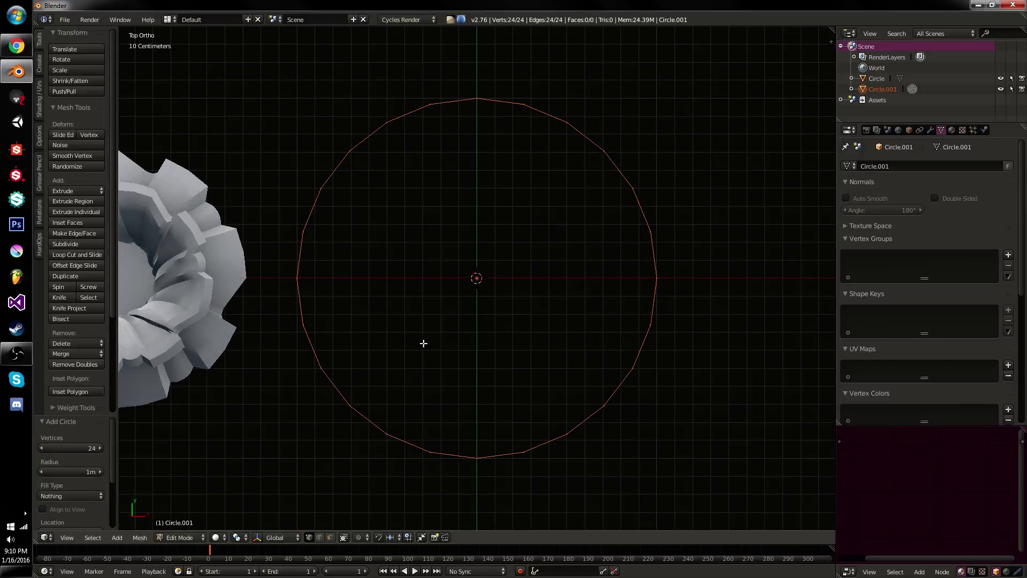
Raise the 24-vertex circle about 89 cm along Z and scale it down
key(KP_1)
scroll(535, 263, down, 4)
key(g)
key(z)
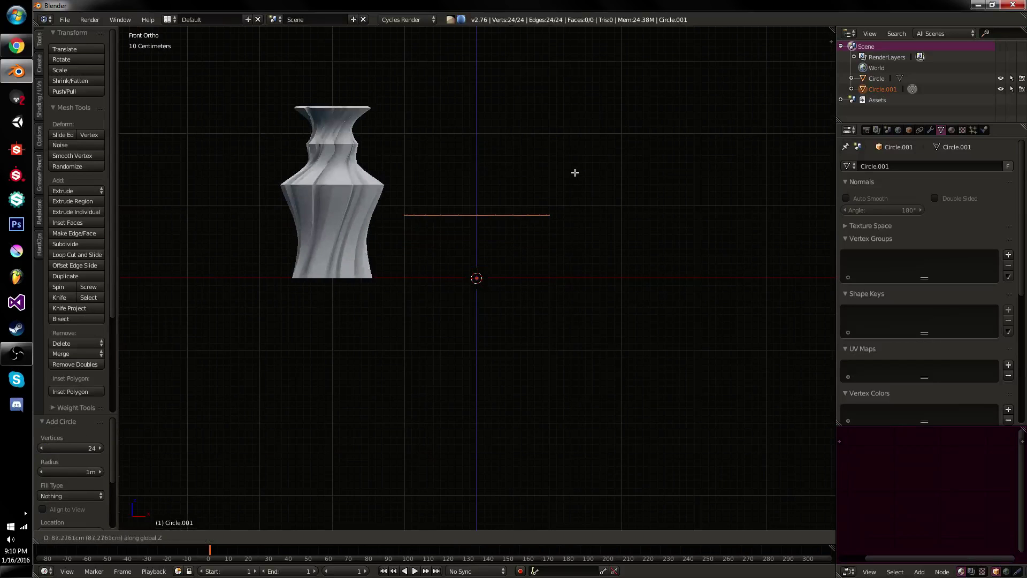
click(575, 172)
scroll(600, 232, up, 3)
key(s)
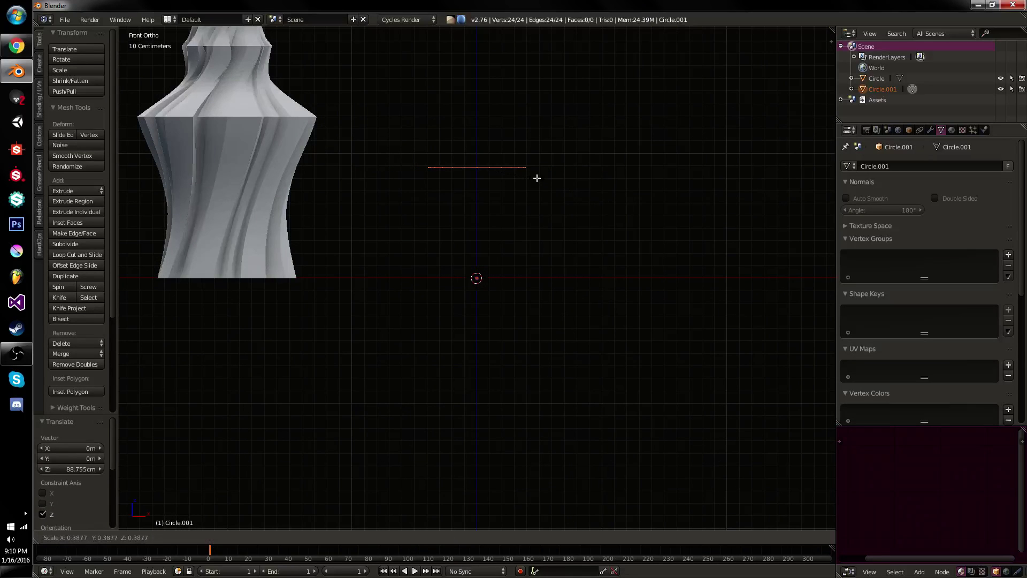
click(564, 180)
Add a second circle with 6 vertices at the 3D cursor, below the raised circle
scroll(564, 160, up, 3)
shift+middle_drag(567, 144, 551, 278)
scroll(570, 239, down, 4)
key(a)
key(shift+a)
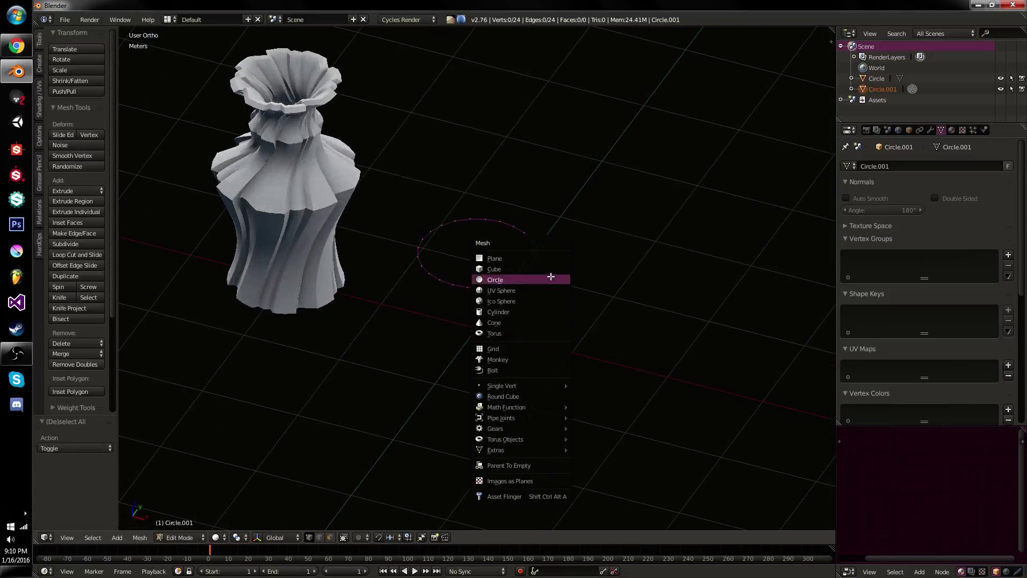
click(551, 277)
click(91, 448)
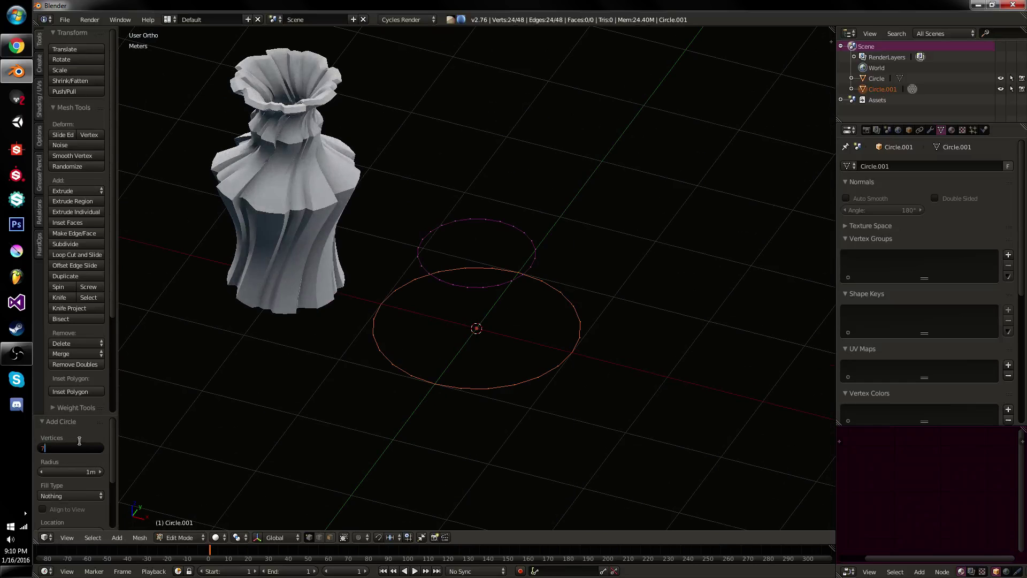
text(6)
key(Return)
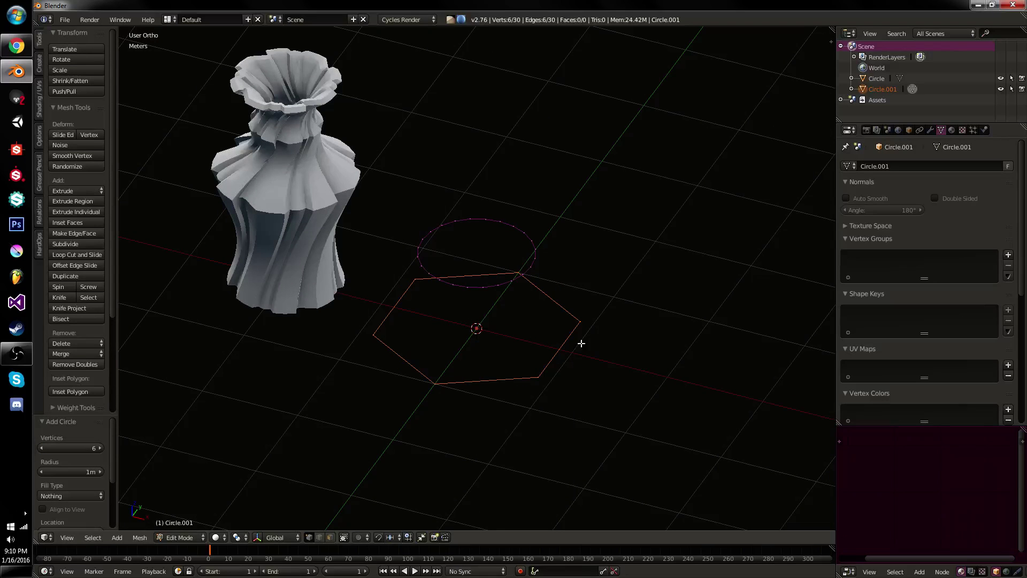
Scale the hexagon down until it is slightly narrower than the circle above it
key(s)
click(525, 335)
key(KP_1)
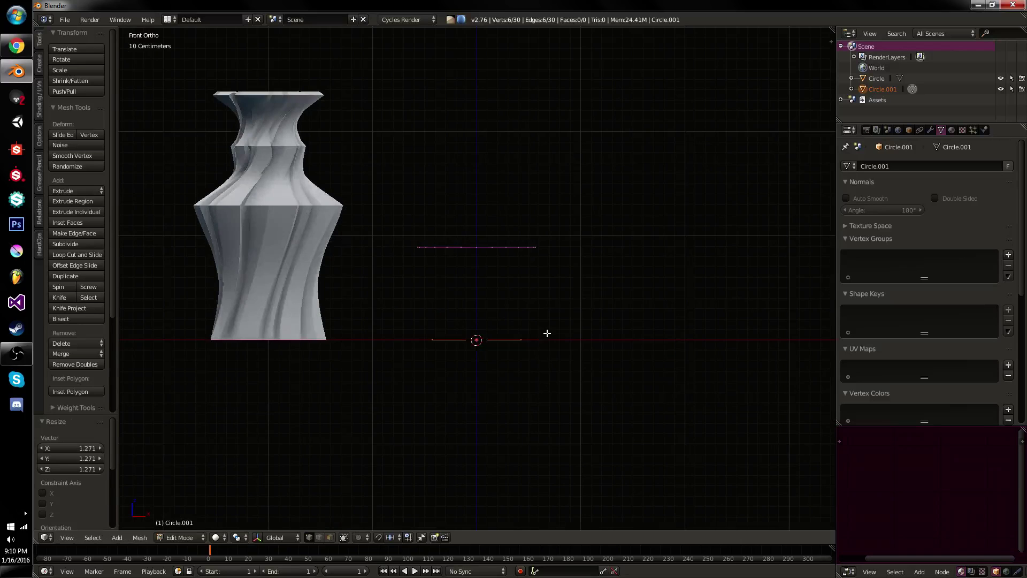
key(s)
click(544, 332)
Try an edge operation on the hexagon and circle together, and undo it
scroll(557, 327, up, 3)
mouse_move(568, 323)
middle_down()
mouse_move(524, 353)
mouse_move(536, 360)
mouse_move(553, 321)
middle_up()
key(a)
key(a)
key(ctrl+e)
key(ctrl+z)
key(ctrl+z)
Subdivide the hexagon's edges with one cut and switch to wireframe shading
key(KP_Decimal)
key(w)
click(522, 155)
middle_drag(597, 231, 582, 247)
key(z)
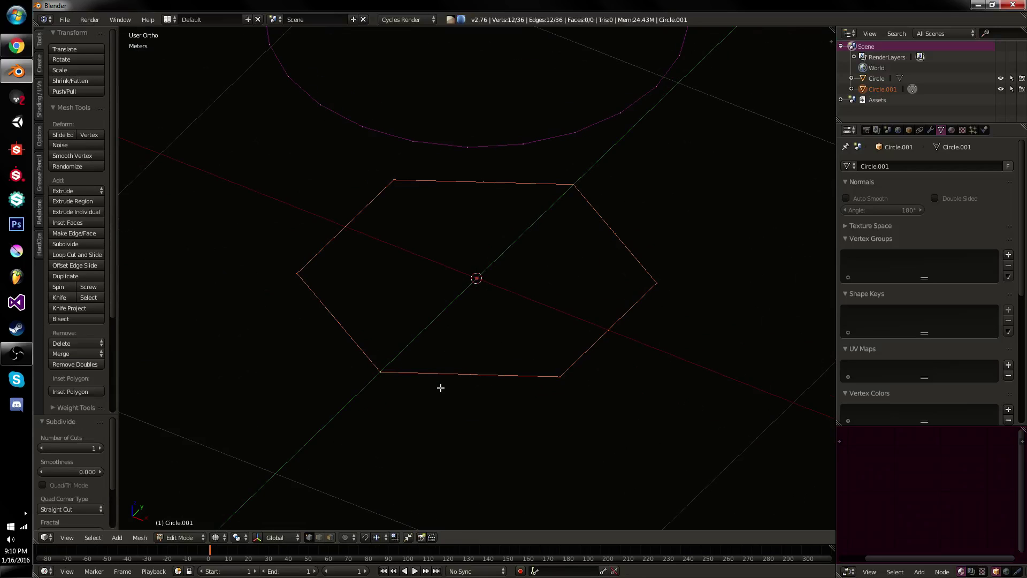
Bevel the hexagon's six corner vertices with 2 segments, raise the bevel profile, and redo the bevel with an offset of about 0.04
key(a)
right_click(384, 362)
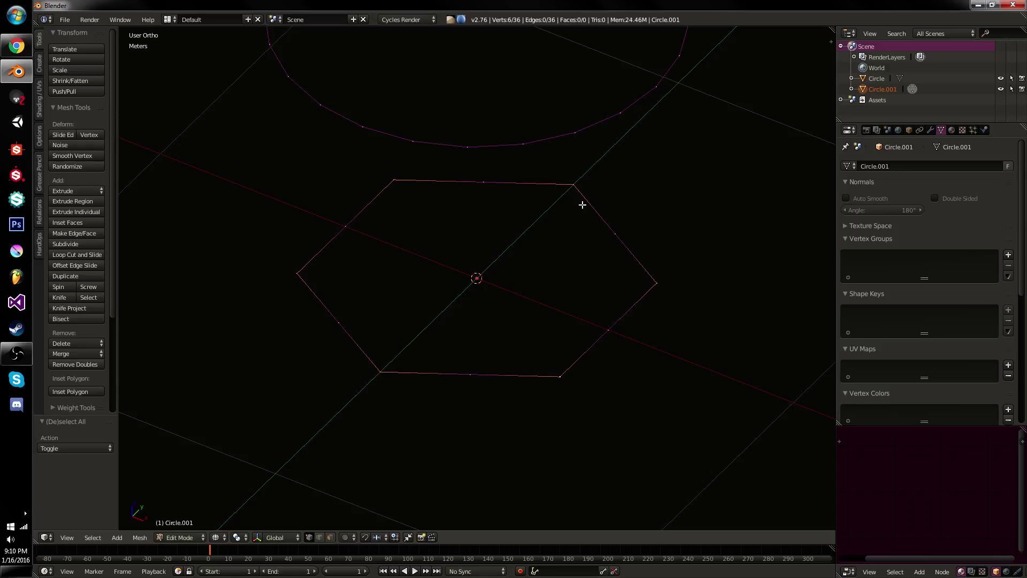
key(ctrl+shift+b)
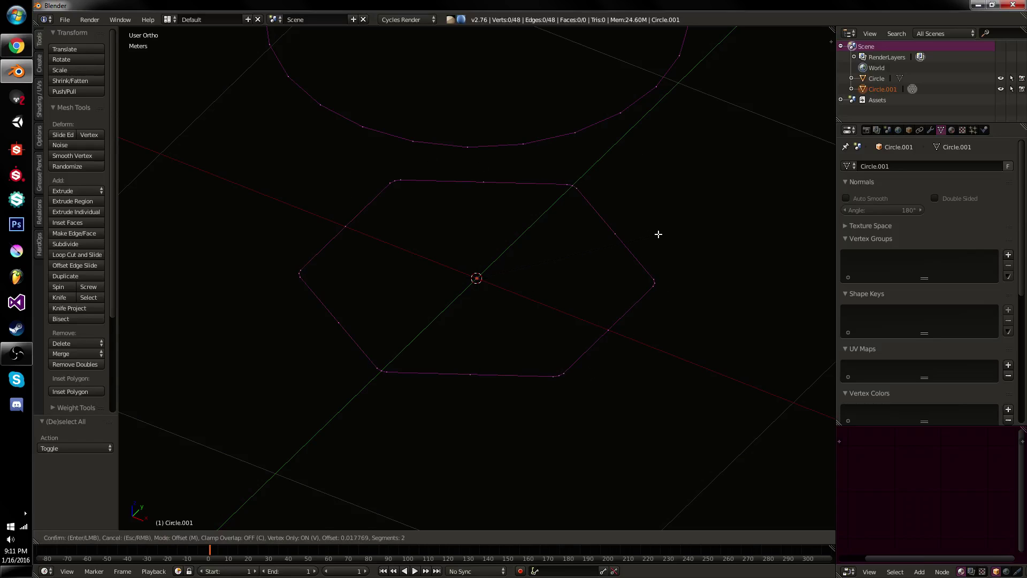
click(660, 234)
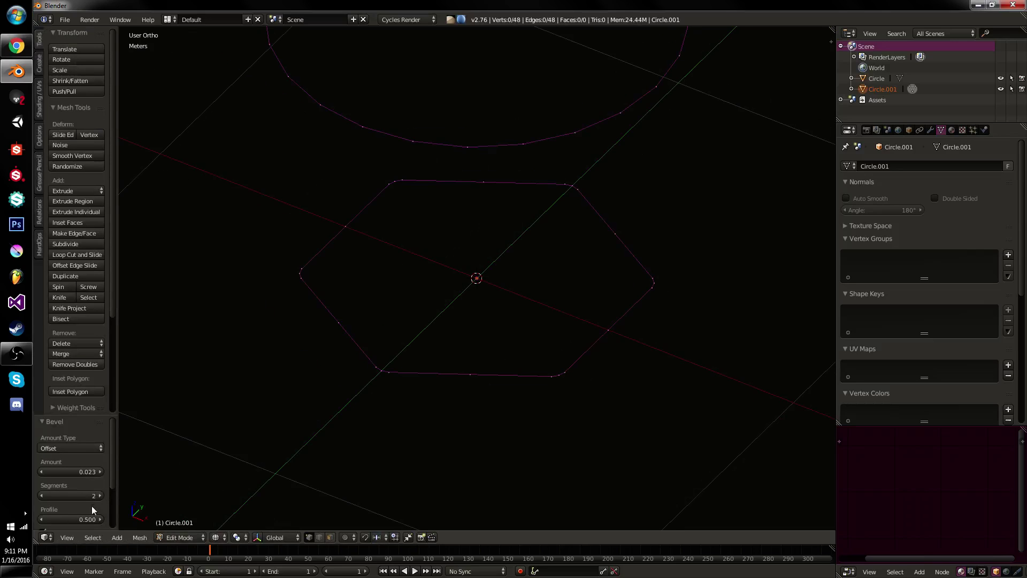
drag(89, 518, 225, 519)
middle_drag(746, 301, 711, 327)
key(ctrl+z)
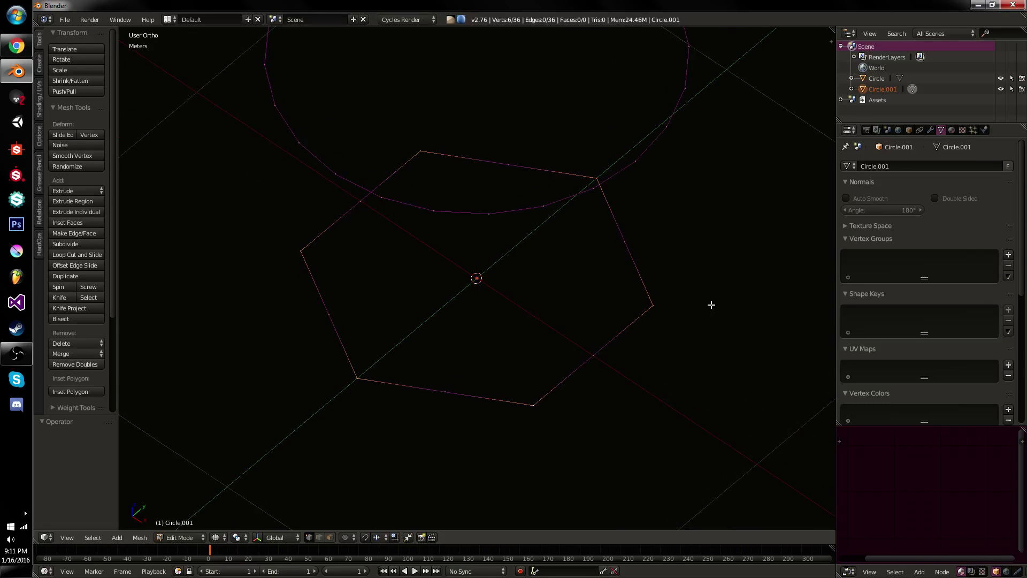
key(ctrl+shift+b)
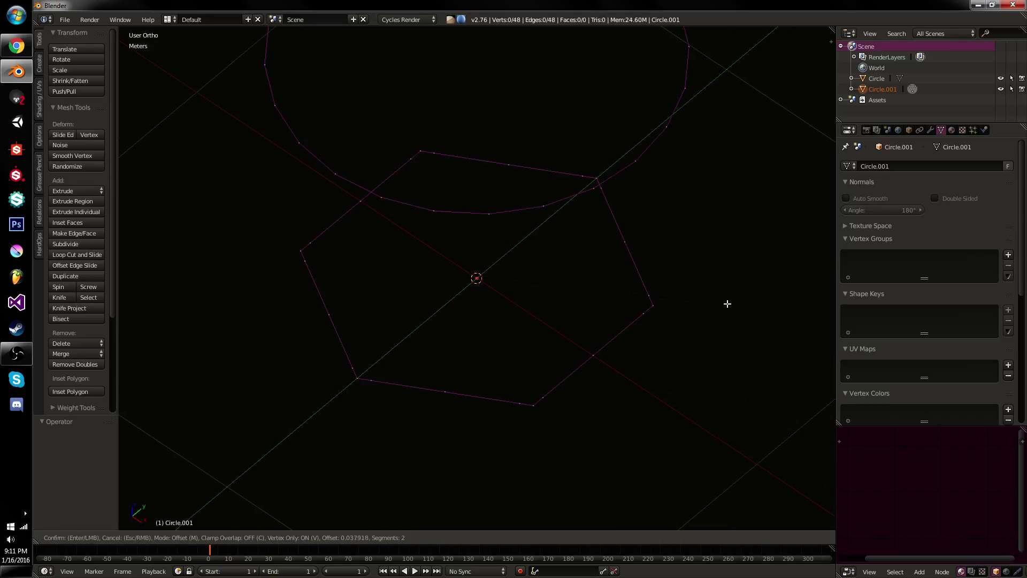
click(724, 303)
Connect the upper circle and the hexagonal outline with Bridge Edge Loops
key(a)
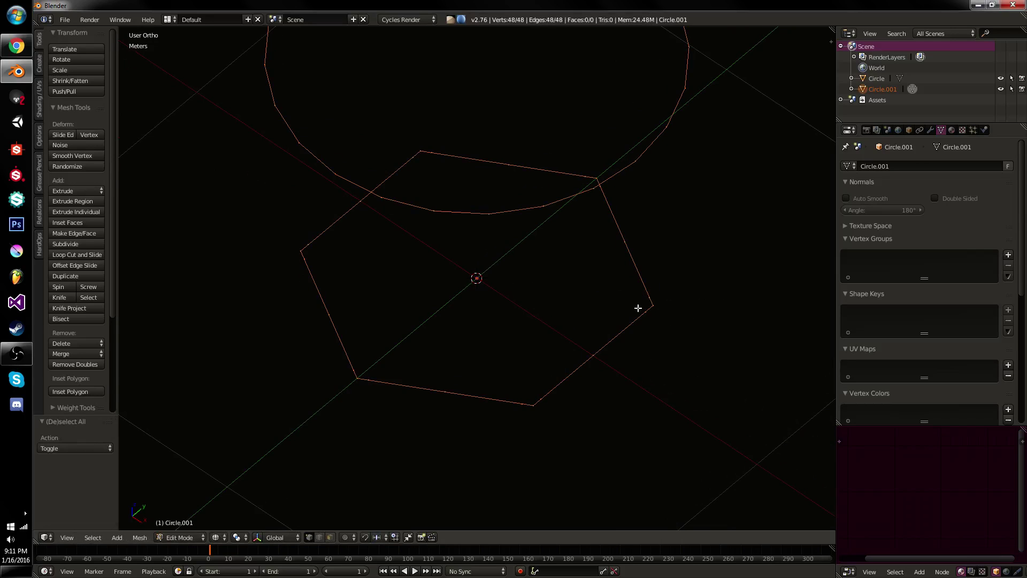
key(a)
key(a)
key(ctrl+e)
click(625, 245)
key(KP_1)
middle_drag(599, 231, 465, 290)
Scale the bridged shape horizontally to about 0.97, leaving Z locked
key(KP_1)
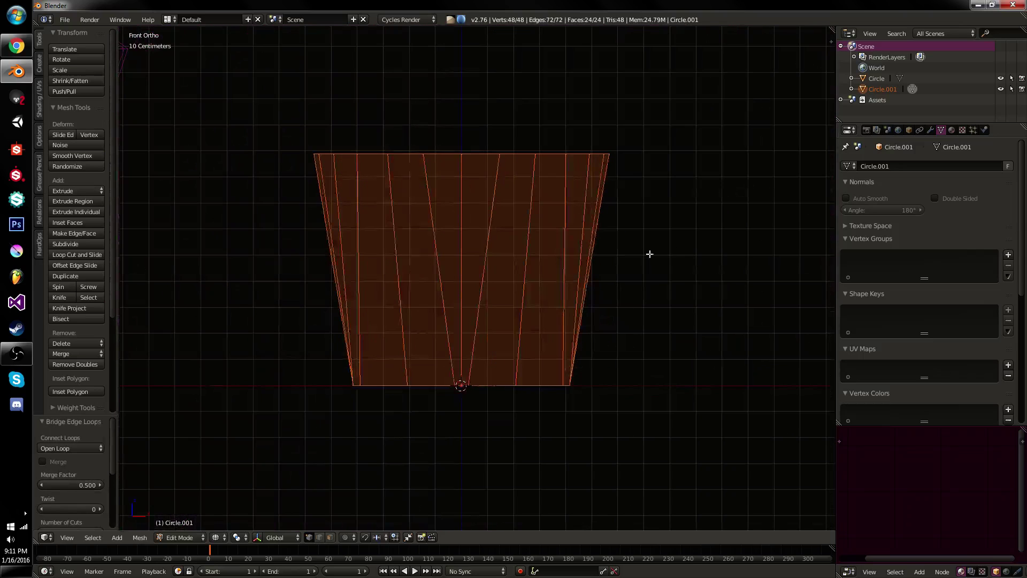
key(s)
key(shift+z)
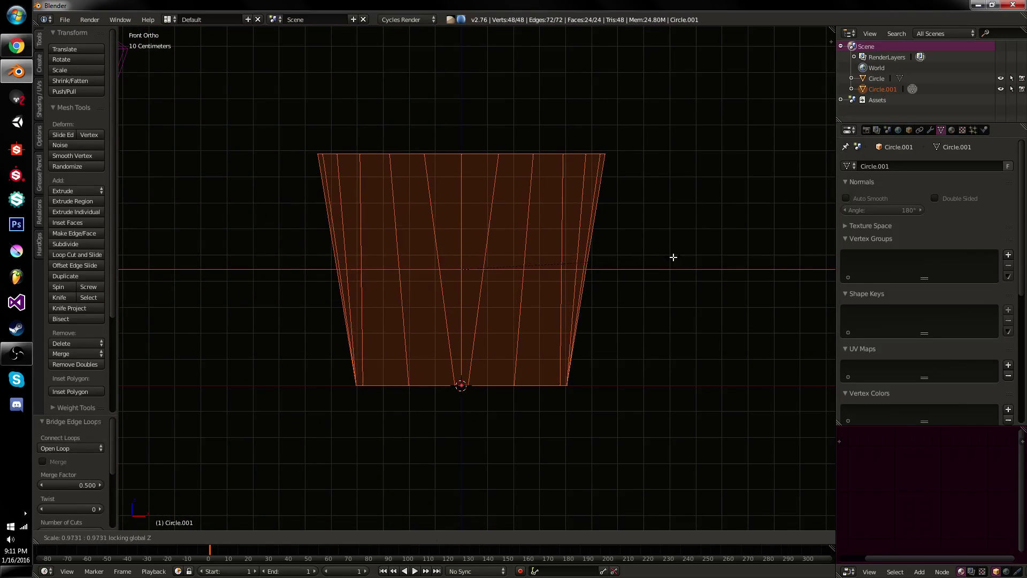
click(672, 257)
Return to Object Mode with solid shading and add a Subdivision Surface modifier to the bridged shape
key(Tab)
middle_drag(671, 270, 607, 298)
key(z)
click(931, 130)
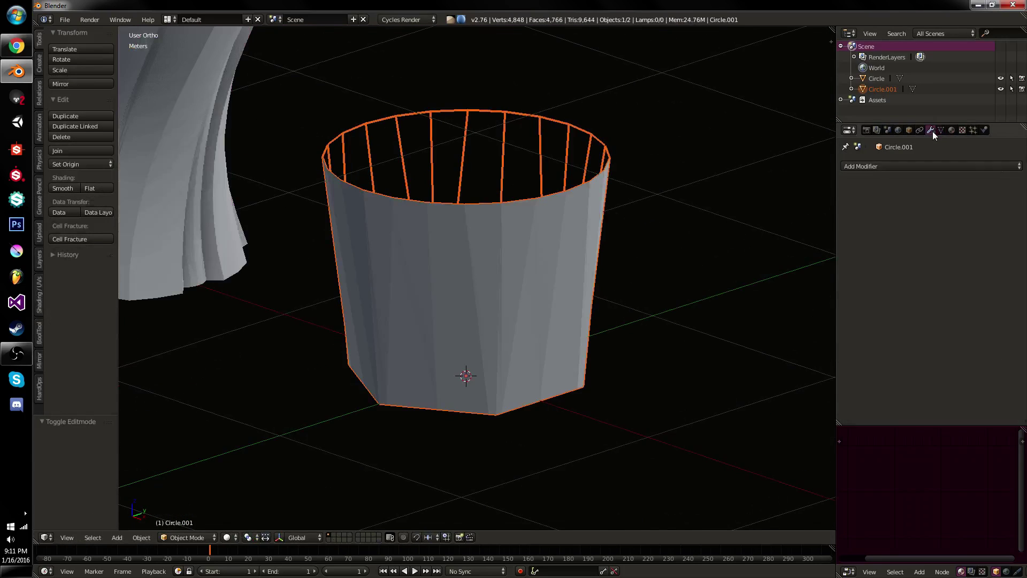
click(906, 166)
click(837, 344)
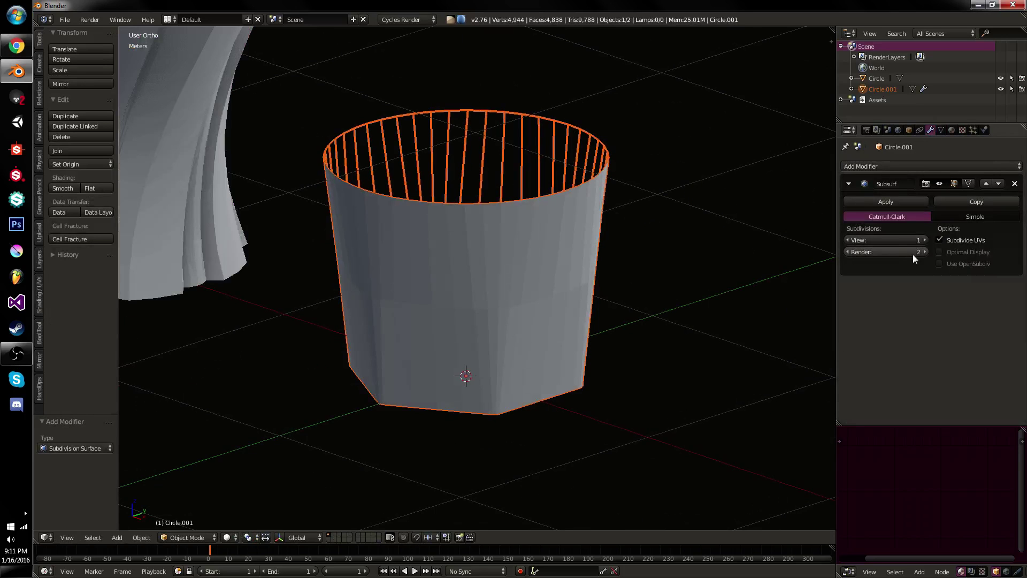
Raise the Subdivision Surface viewport level to 3 and inspect the smoothed shape from below and from the side
click(925, 240)
click(925, 240)
middle_drag(620, 285, 507, 367)
middle_drag(421, 344, 433, 83)
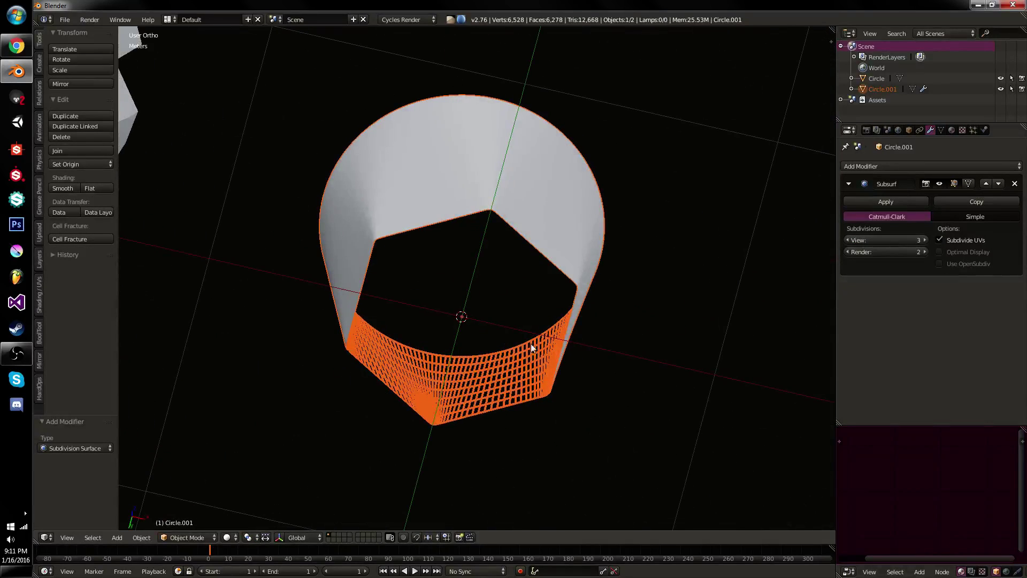
middle_drag(533, 347, 570, 272)
key(1)
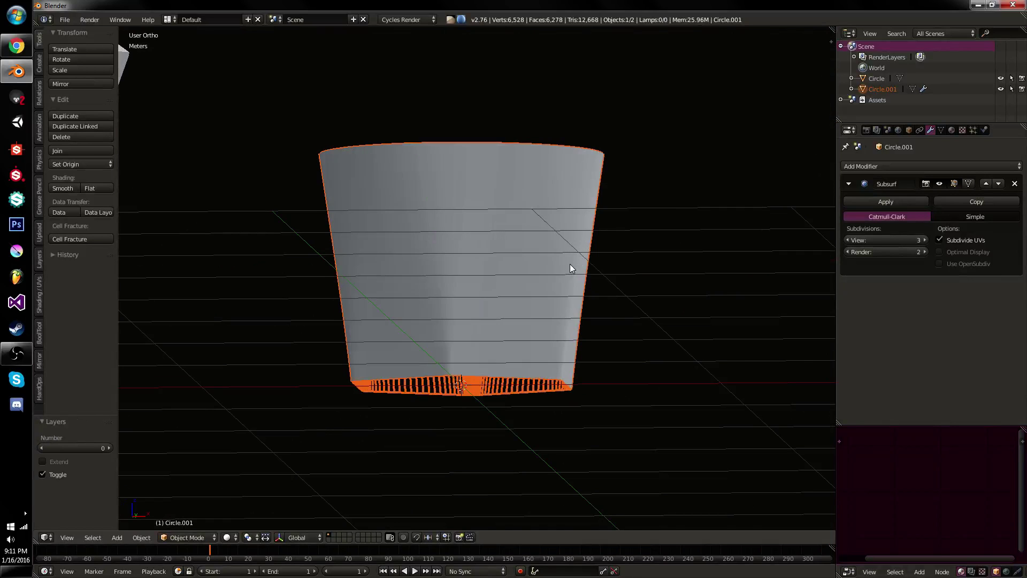
Extrude the cup's upper edge loop in Edit Mode, scaling it inward and moving it along Z to form a rim
key(Tab)
key(a)
key(a)
middle_drag(637, 229, 620, 282)
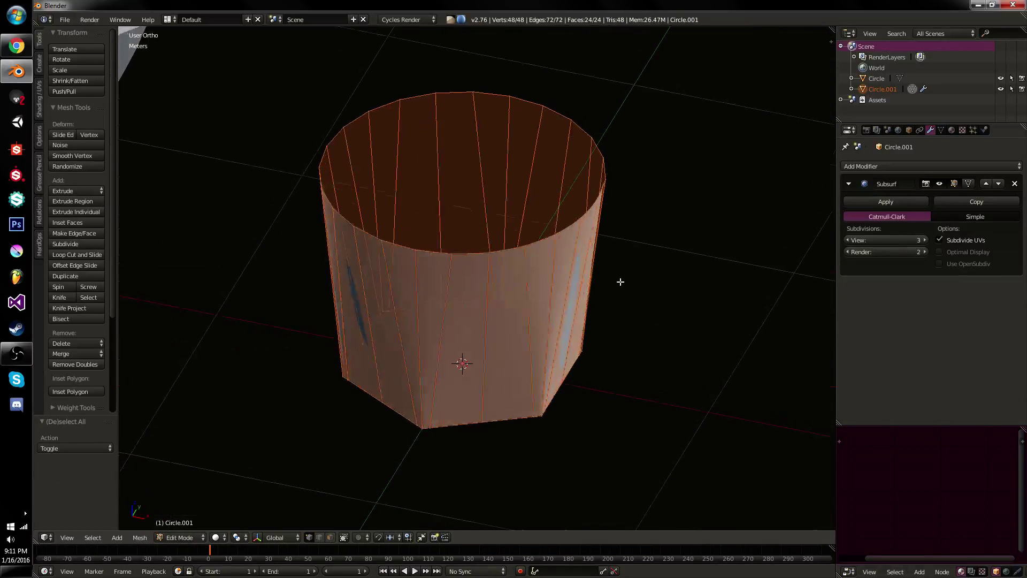
key(a)
alt+right_click(516, 250)
key(KP_1)
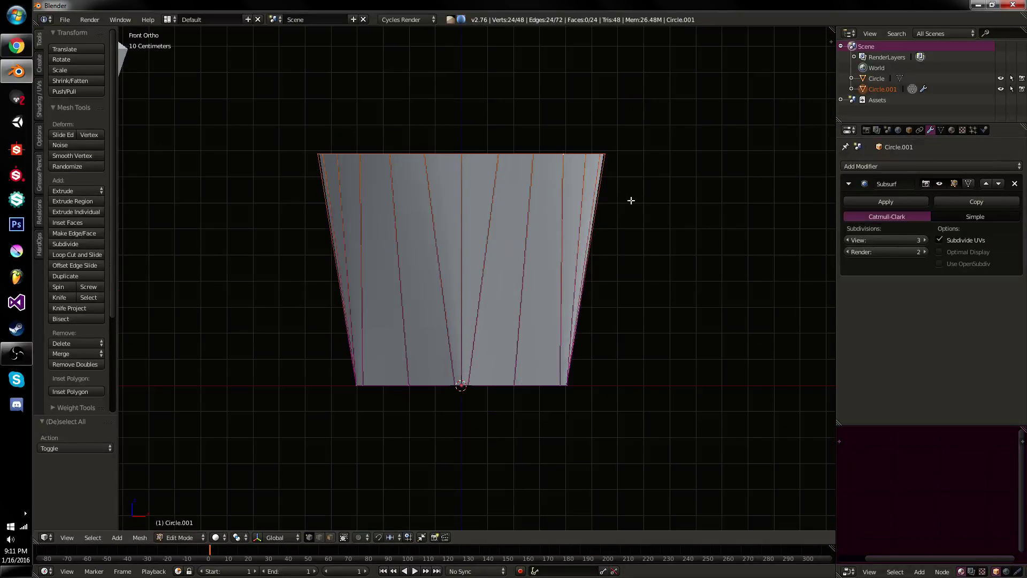
key(e)
click(646, 165)
key(s)
click(622, 156)
key(g)
key(z)
click(624, 168)
alt+shift+right_click(601, 158)
middle_drag(597, 156, 615, 188)
key(ctrl+e)
key(a)
Duplicate the cup's bottom edge loop in place, scale it inward and raise it along Z as an inner floor outline
alt+right_click(545, 208)
alt+right_click(508, 387)
alt+right_click(514, 421)
key(KP_1)
key(shift+d)
right_click(607, 357)
key(s)
click(586, 366)
key(g)
key(z)
click(588, 346)
key(s)
click(589, 347)
key(g)
key(z)
click(587, 343)
key(s)
click(587, 343)
Connect the inner floor outline to the inner rim loop with Bridge Edge Loops
middle_drag(585, 343, 572, 377)
alt+shift+right_click(575, 191)
key(w)
click(580, 201)
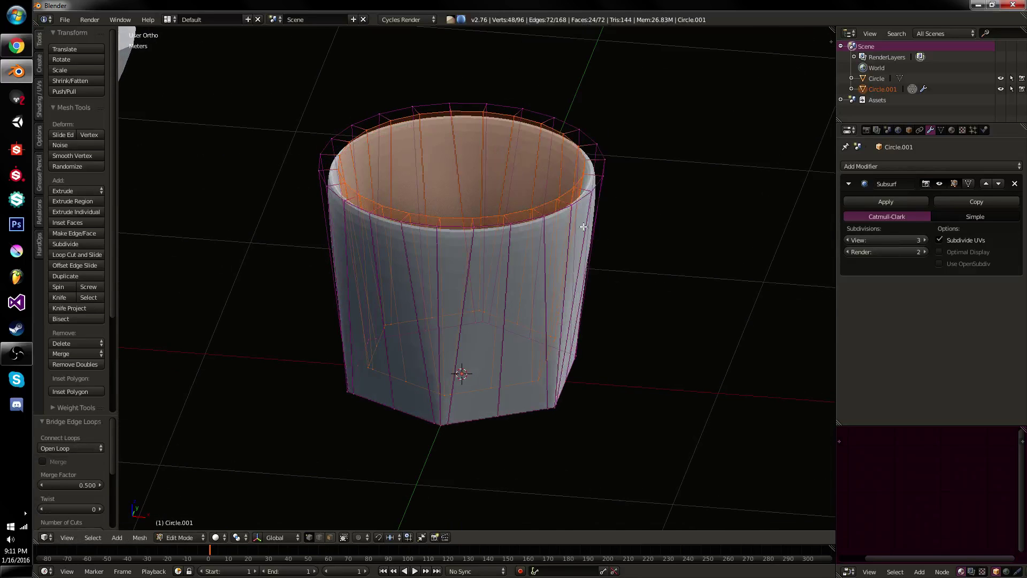
Fill the cup's open outer bottom and inner floor outlines with faces
key(KP_1)
key(a)
key(a)
middle_drag(621, 253, 557, 345)
alt+right_click(535, 377)
middle_drag(535, 378, 533, 332)
key(f)
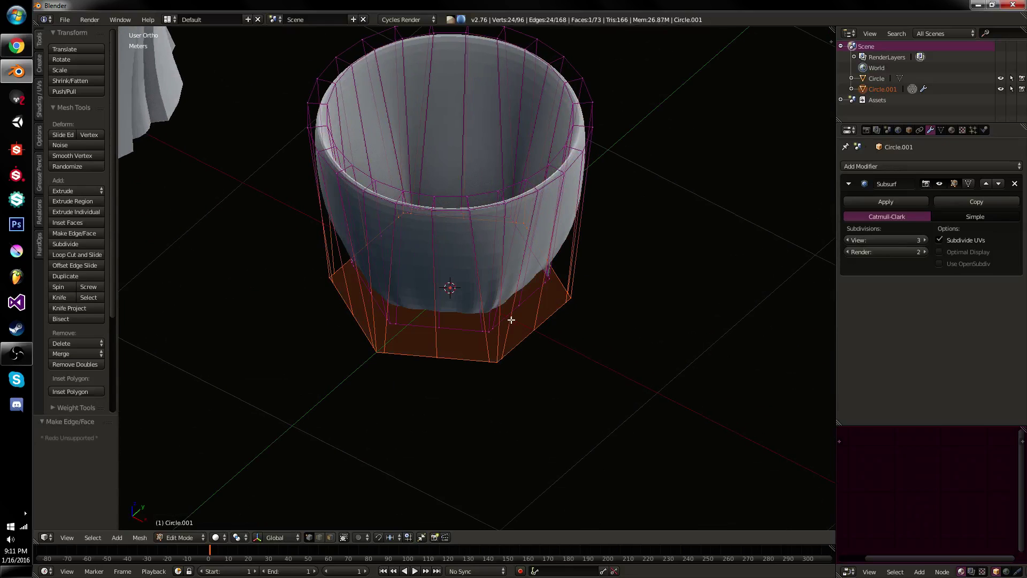
Box-select both bottom outlines in front view and inset their faces with Outset enabled and a thickness of about 0.032
key(KP_1)
key(a)
key(b)
drag(276, 299, 634, 355)
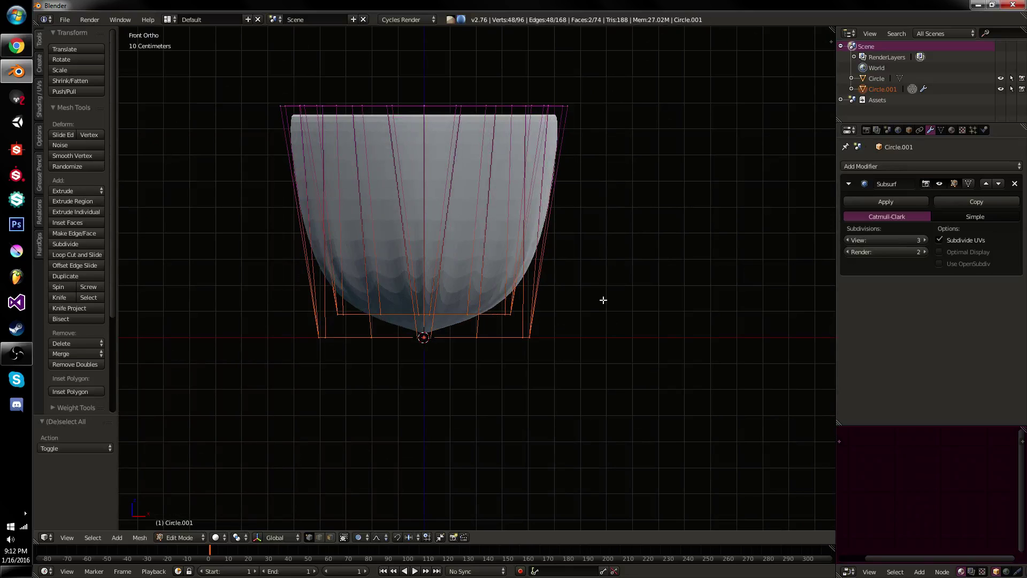
key(i)
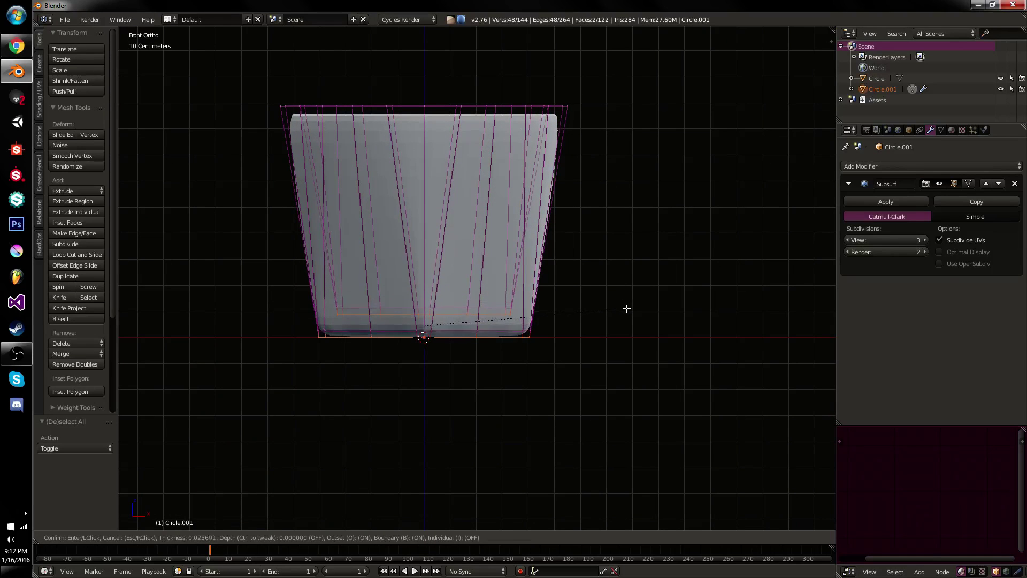
click(623, 316)
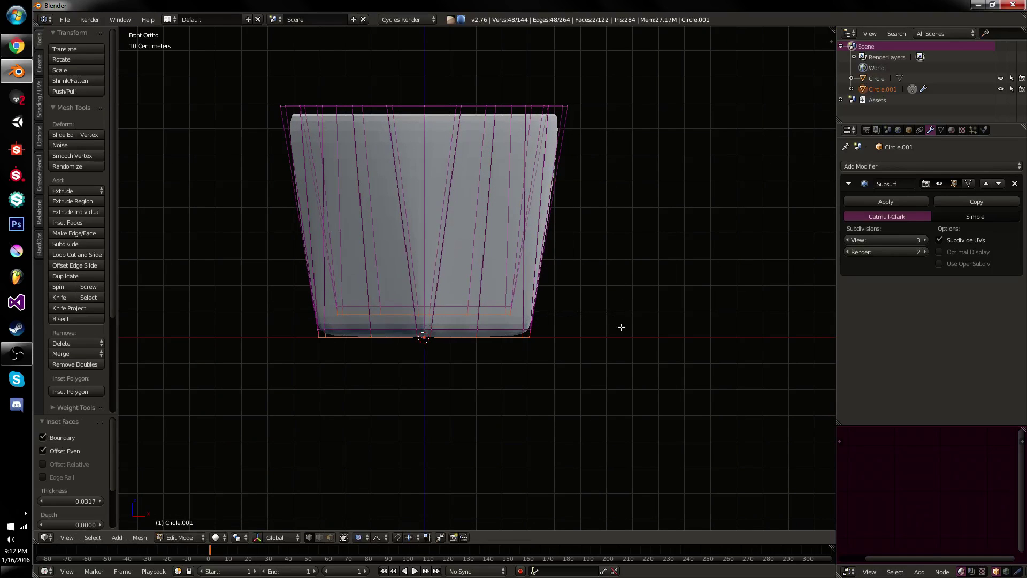
Inset the two bottom faces again, inward by about 0.013, then scale the selection and check the cup in Object Mode
middle_drag(612, 335, 599, 253)
scroll(599, 253, up, 1)
key(i)
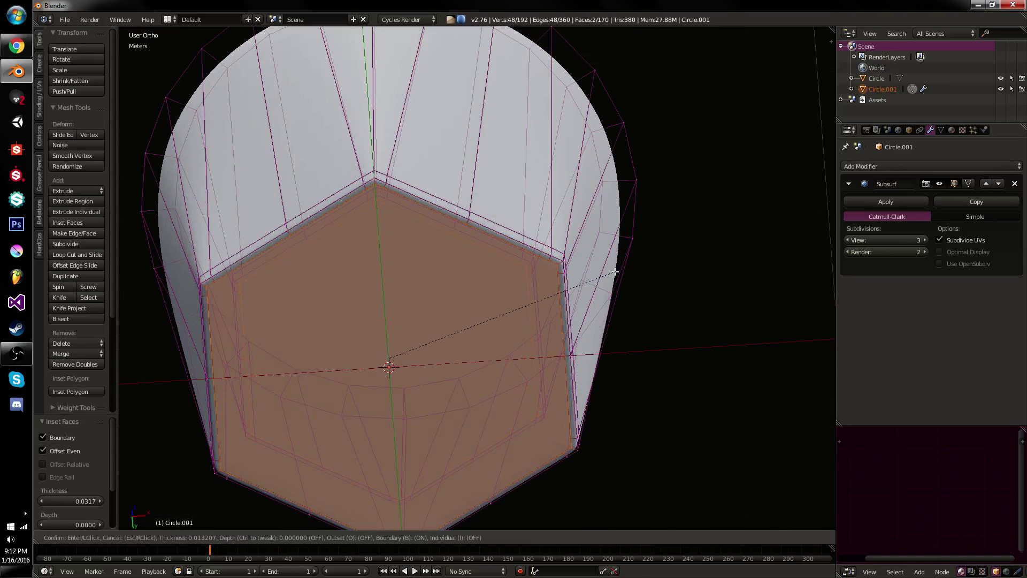
click(616, 272)
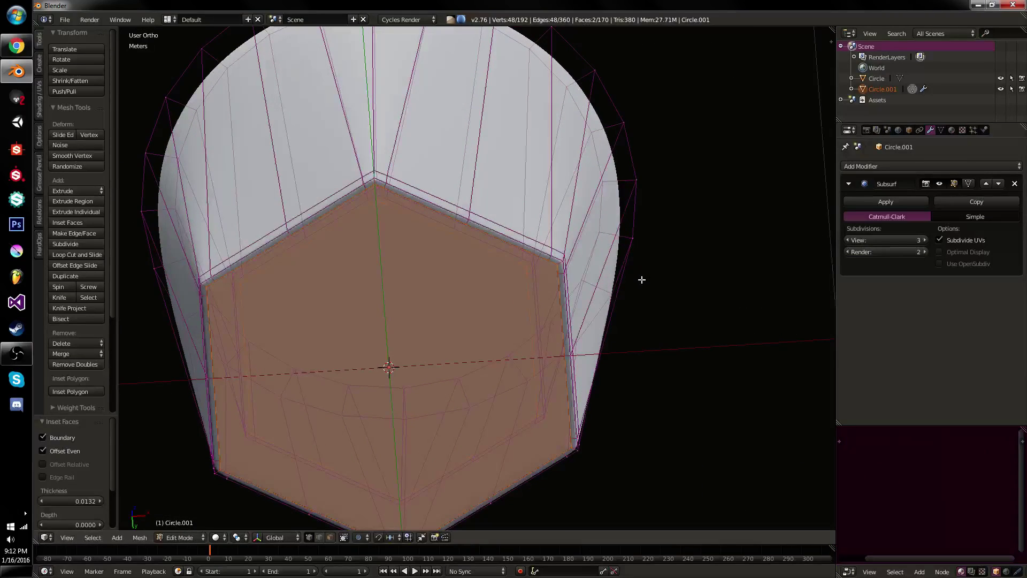
key(s)
click(671, 287)
key(Tab)
scroll(631, 252, down, 4)
middle_drag(627, 236, 564, 326)
key(KP_1)
Select the cup's top rim faces, inset them with Outset toggled to sharpen the lip, and return to Object Mode
key(Tab)
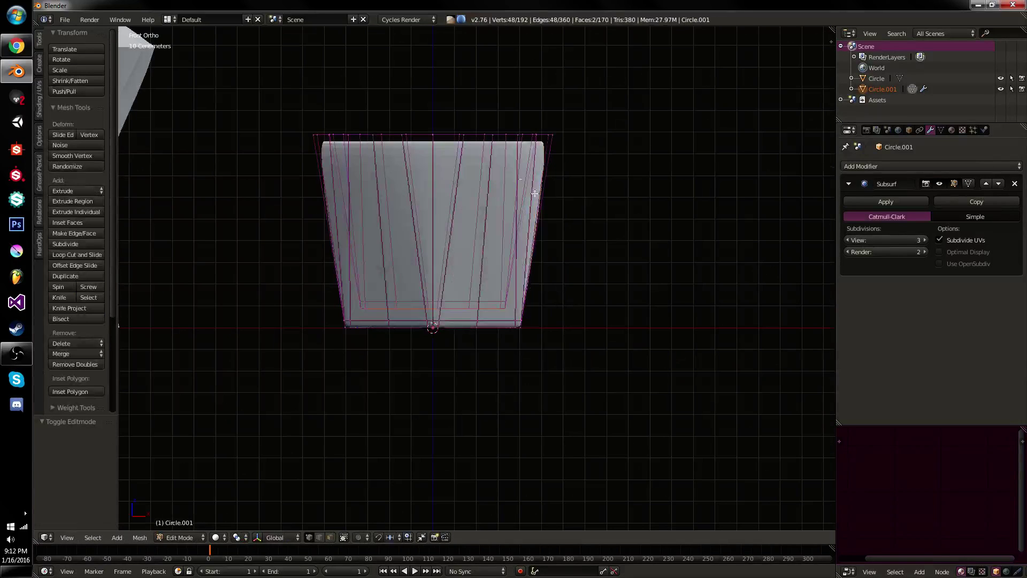
key(a)
key(b)
drag(606, 167, 311, 119)
scroll(360, 107, up, 3)
middle_drag(518, 227, 636, 243)
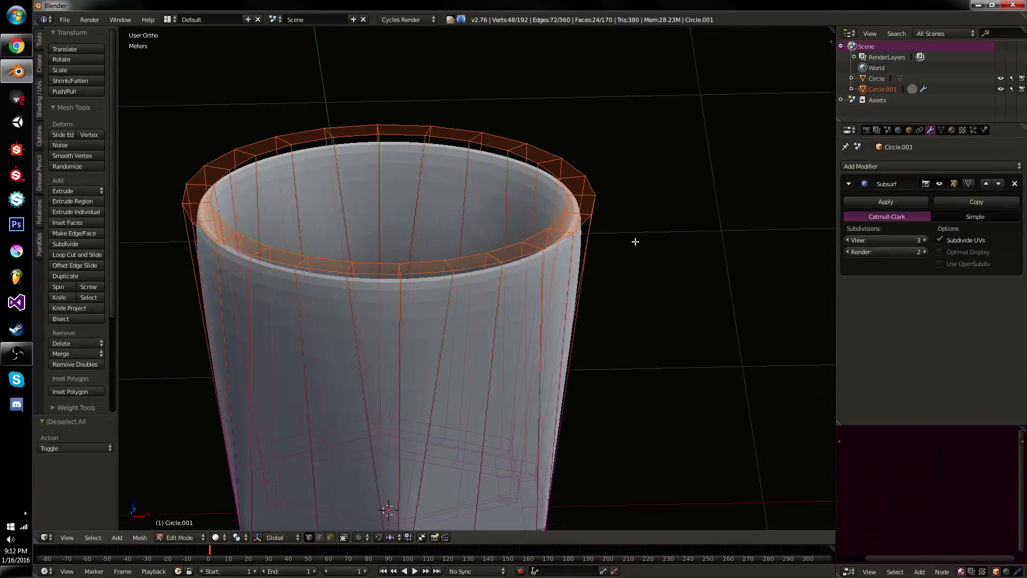
key(p)
key(p)
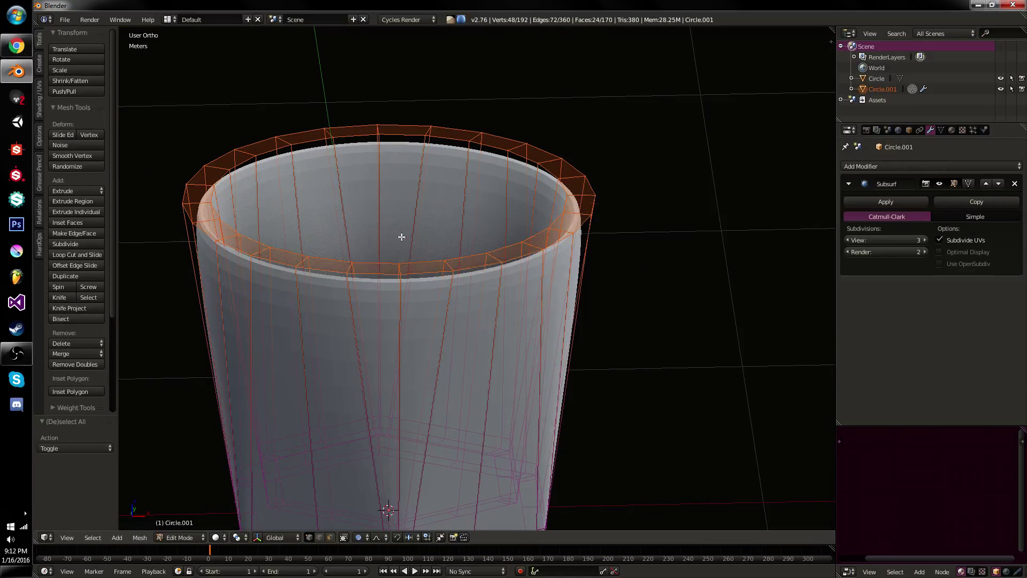
key(p)
key(i)
key(o)
click(613, 218)
key(Tab)
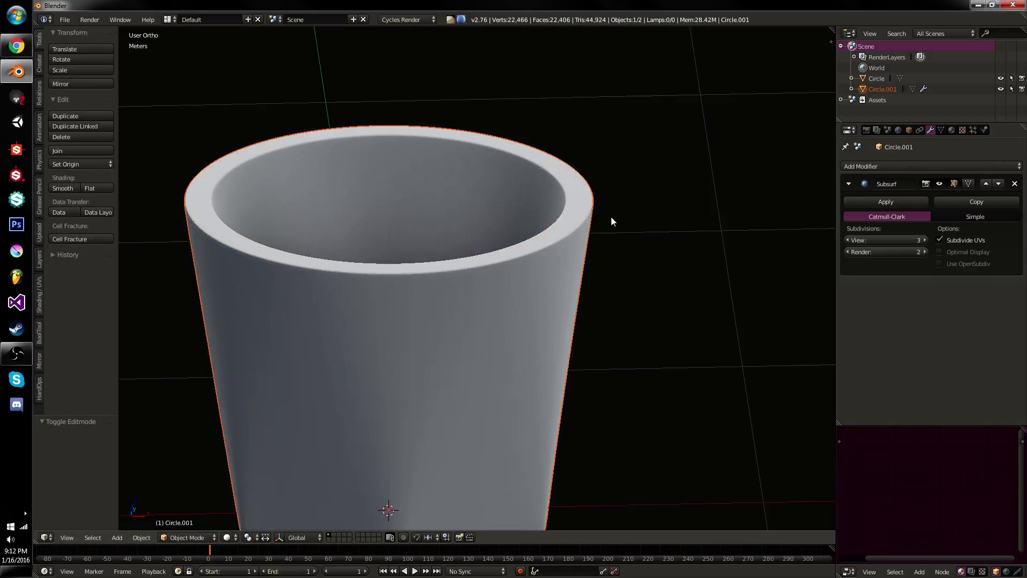
Add a new material to the cup and connect the Surface group's Refraction output as its surface shader
scroll(611, 230, down, 3)
scroll(531, 263, down, 1)
middle_drag(612, 245, 495, 263)
scroll(513, 265, down, 4)
middle_drag(603, 279, 530, 279)
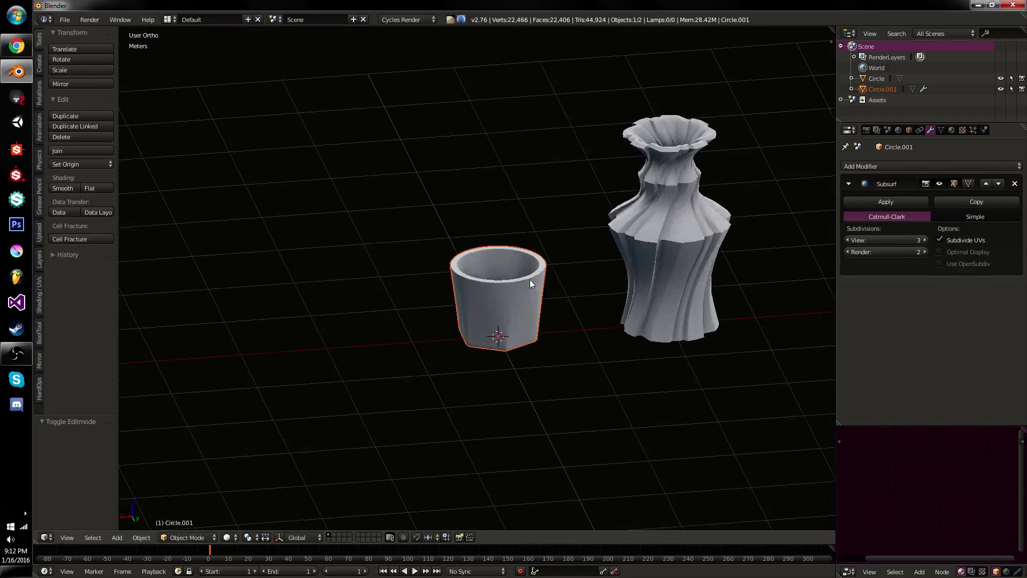
click(954, 130)
click(907, 199)
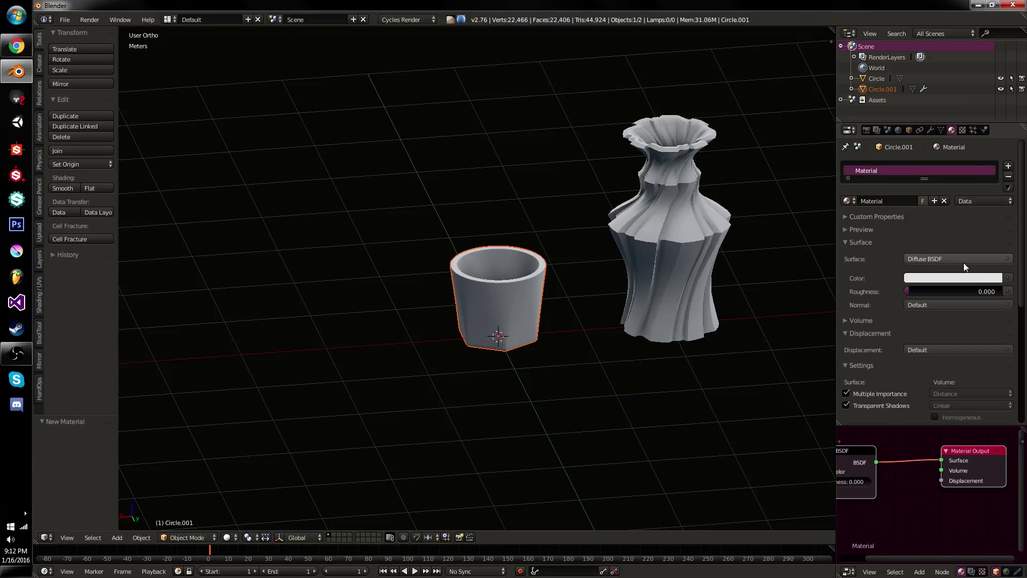
click(964, 261)
click(991, 166)
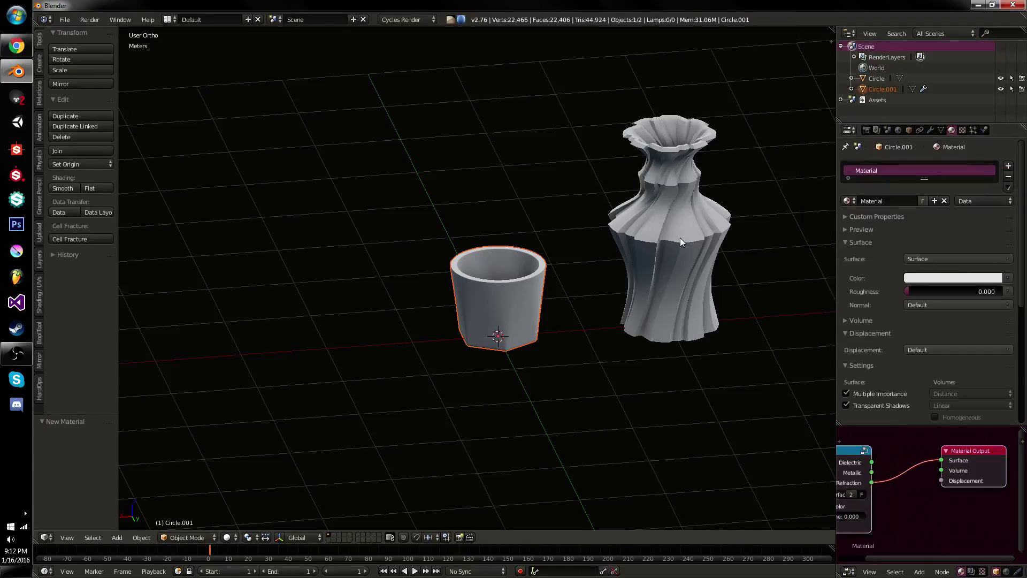
Set the cup material's volume to Volume Absorption with a bright green color
key(KP_5)
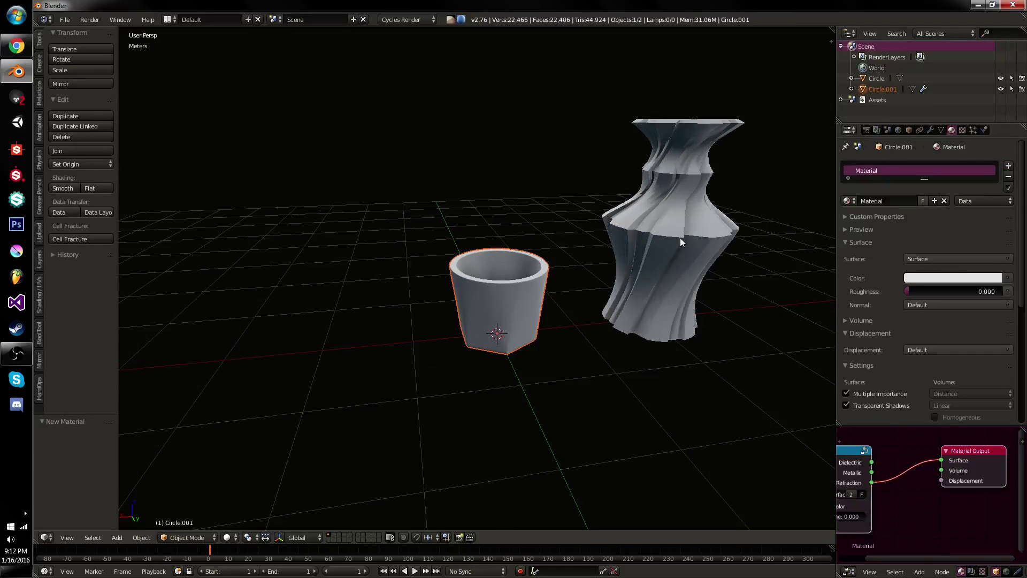
click(860, 320)
click(936, 336)
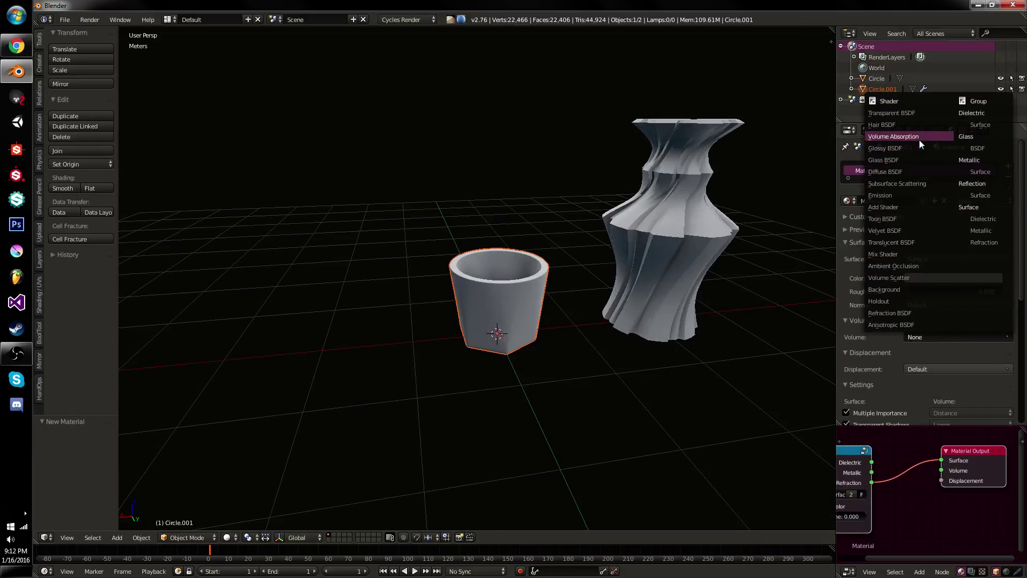
click(918, 138)
click(933, 356)
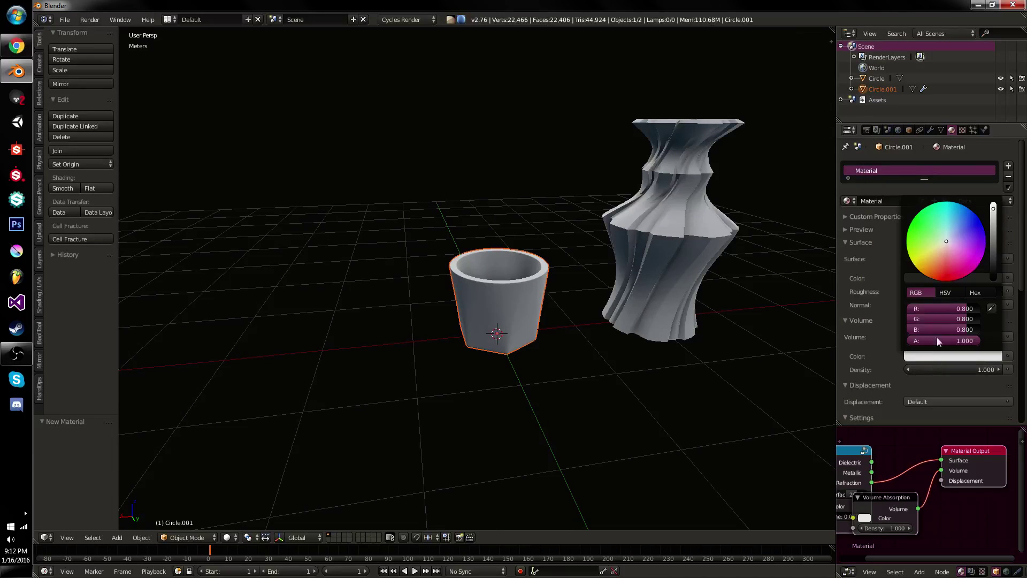
drag(938, 251, 919, 239)
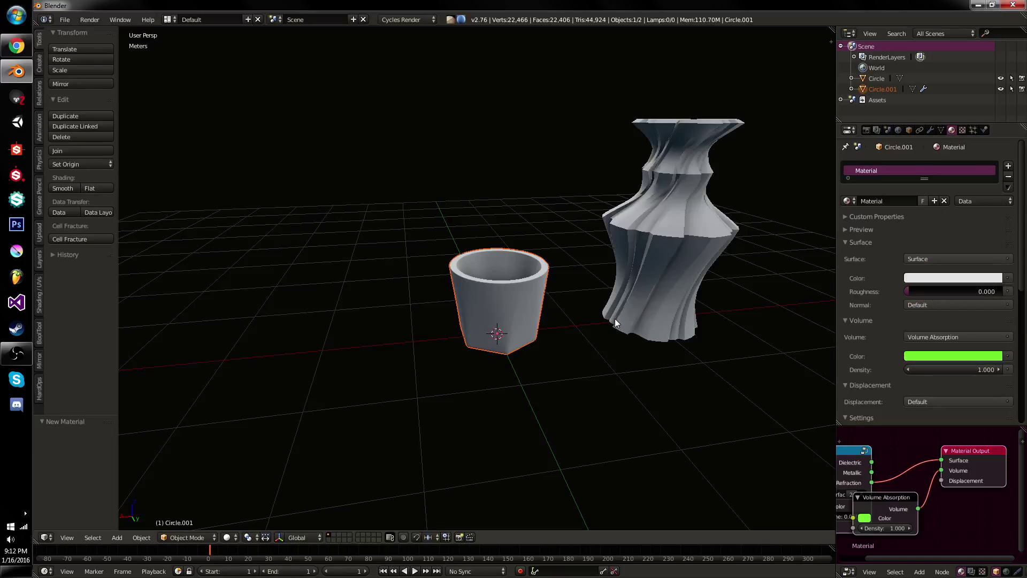
Switch the viewport to rendered shading and assign the cup's green glass material to the twisted vase
key(shift+z)
right_click(629, 271)
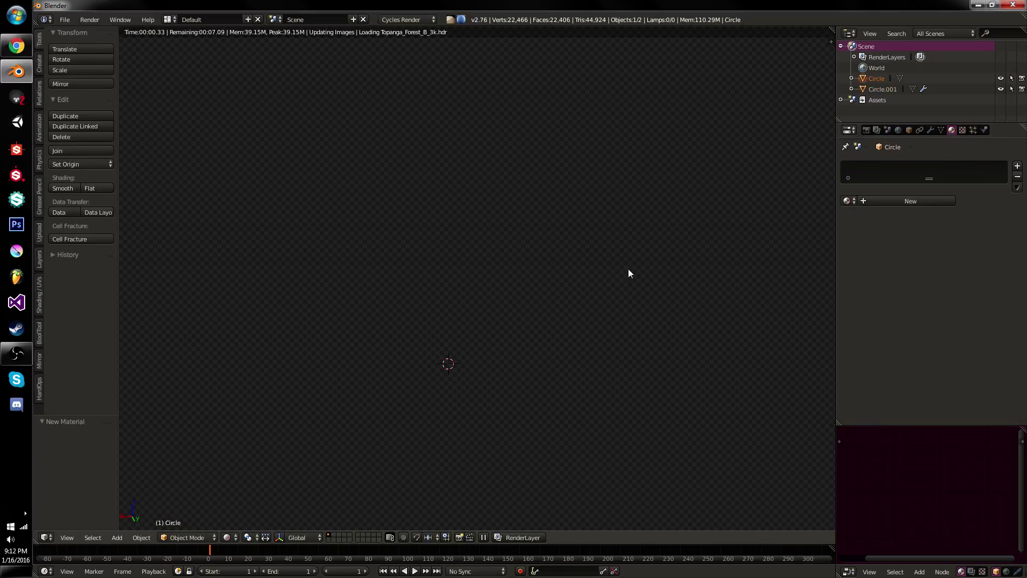
click(855, 198)
click(857, 215)
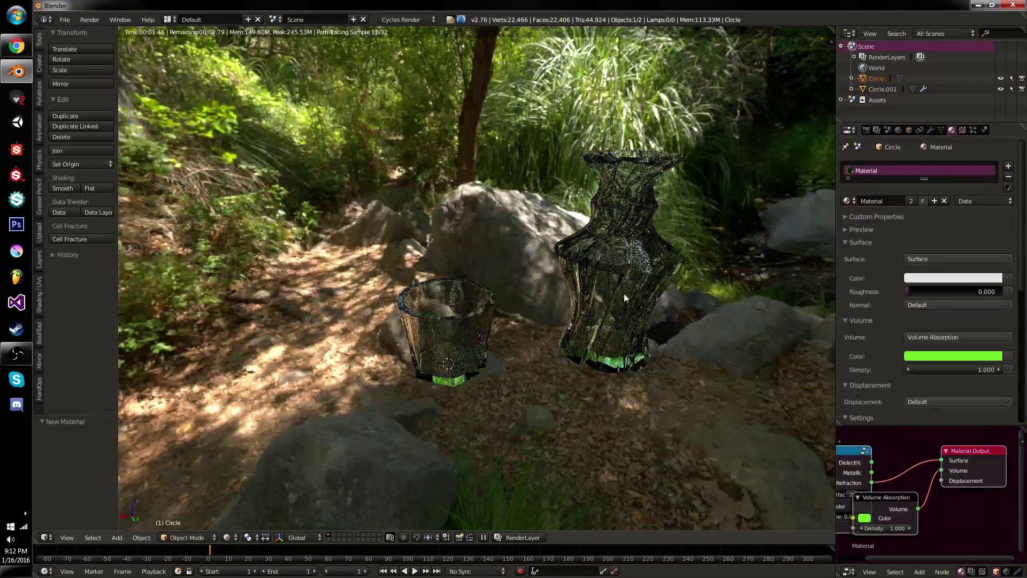
key(KP_0)
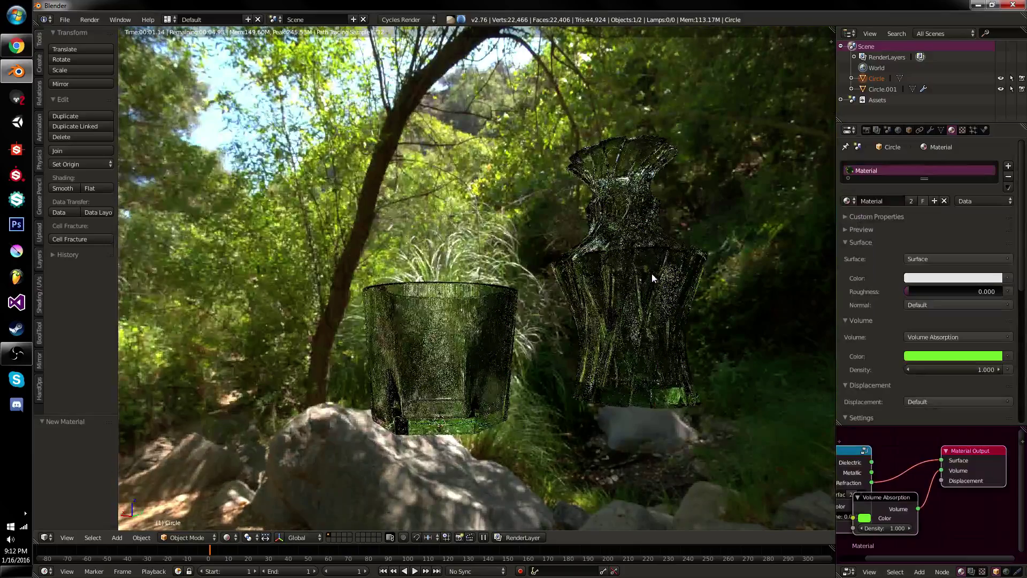